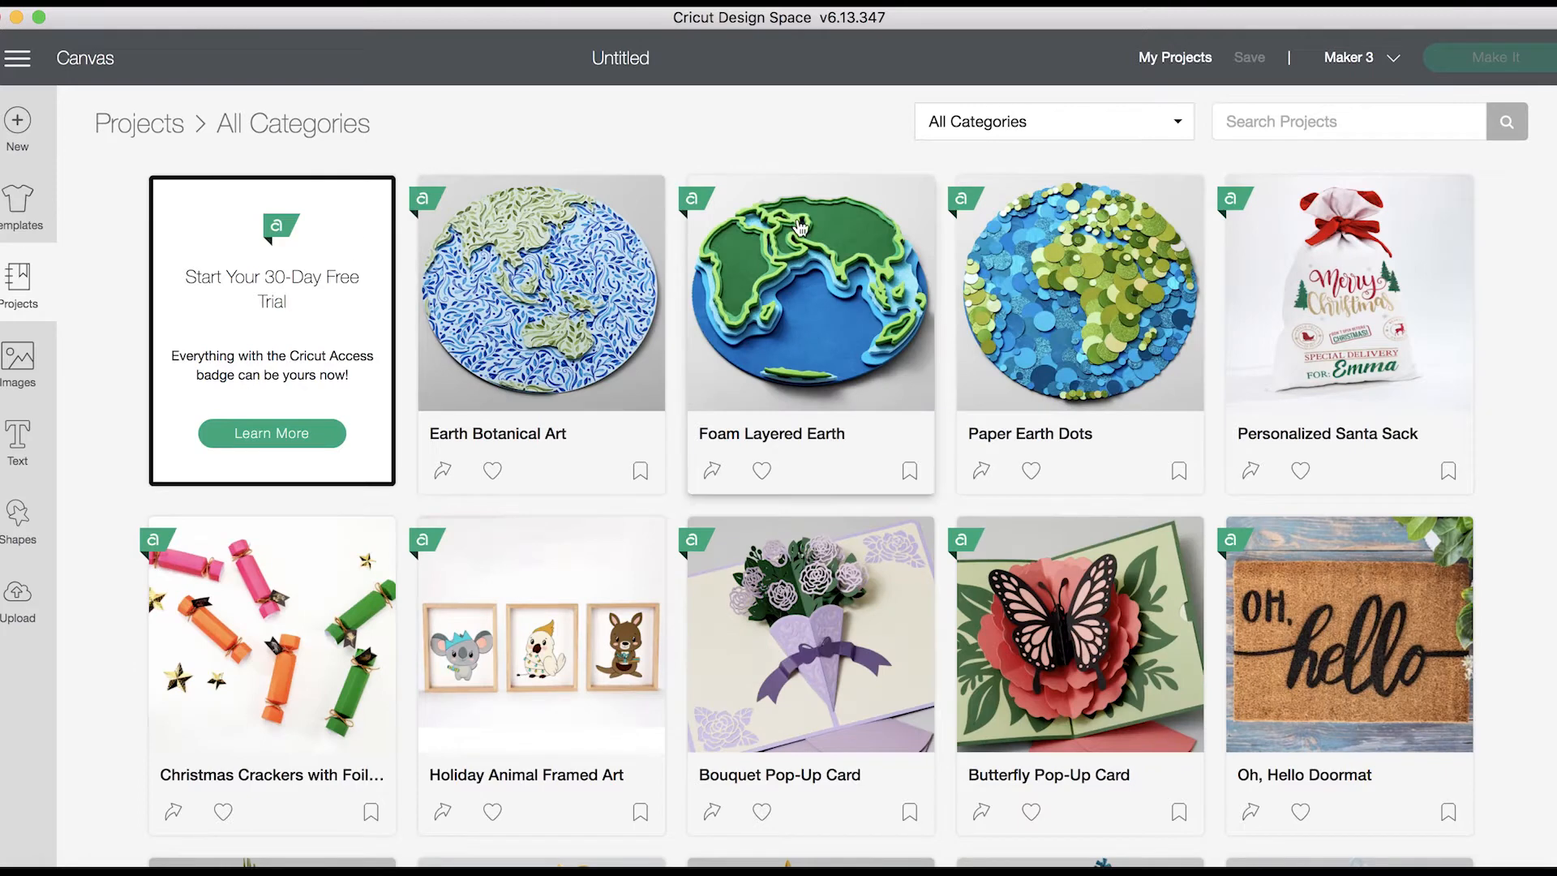
# Step: Search the ready-made projects for "mug" and open the Mug Design Setup project
pyautogui.click(1290, 132)
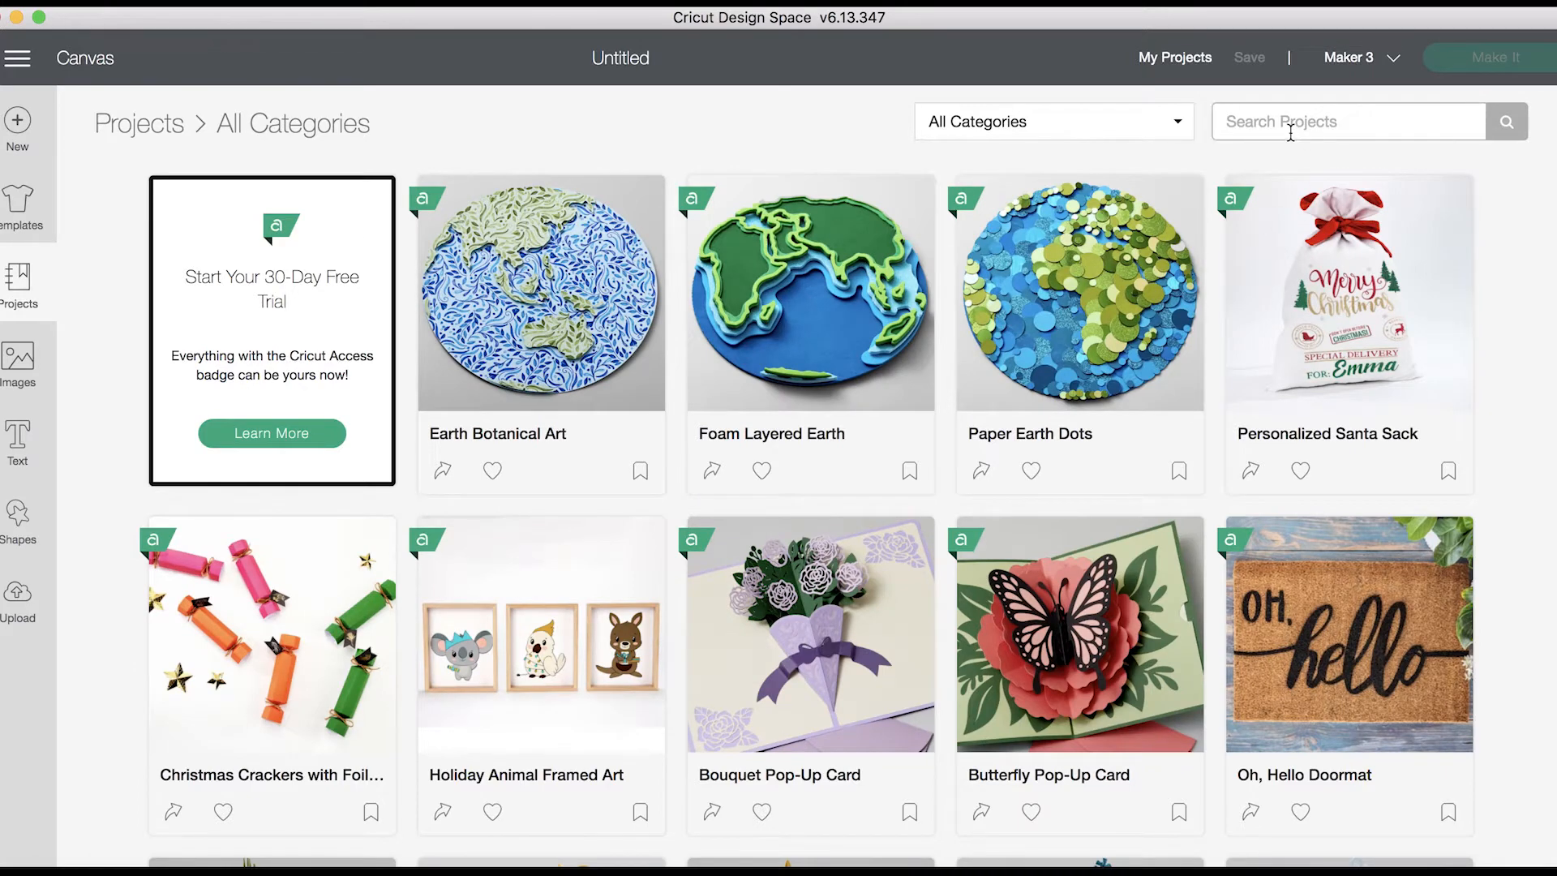
pyautogui.write('mug')
pyautogui.press('Return')
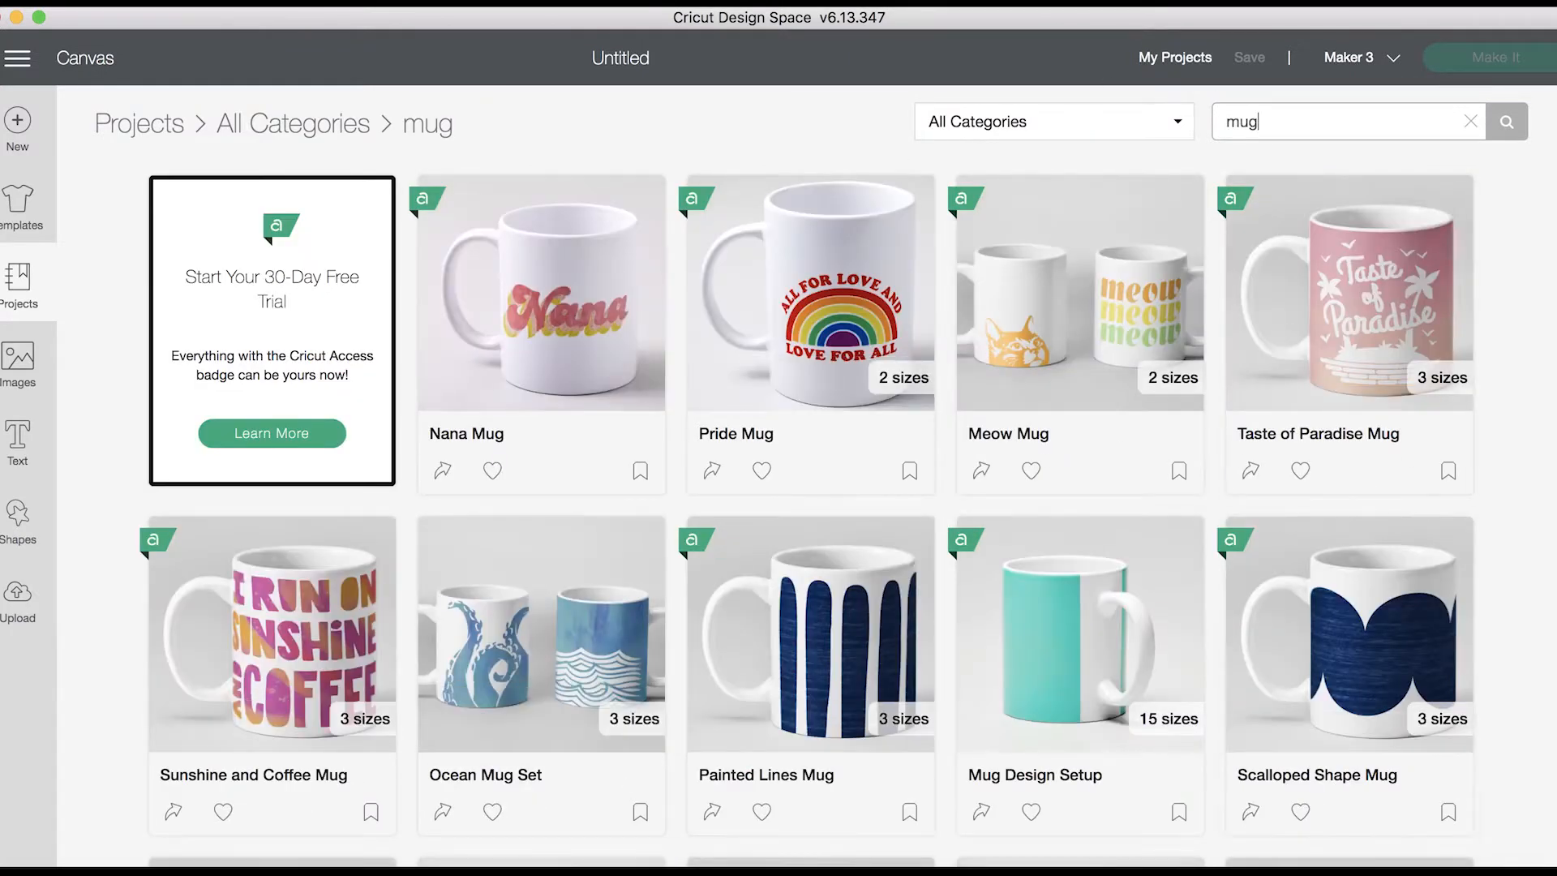
pyautogui.scroll(-3, 1029, 396)
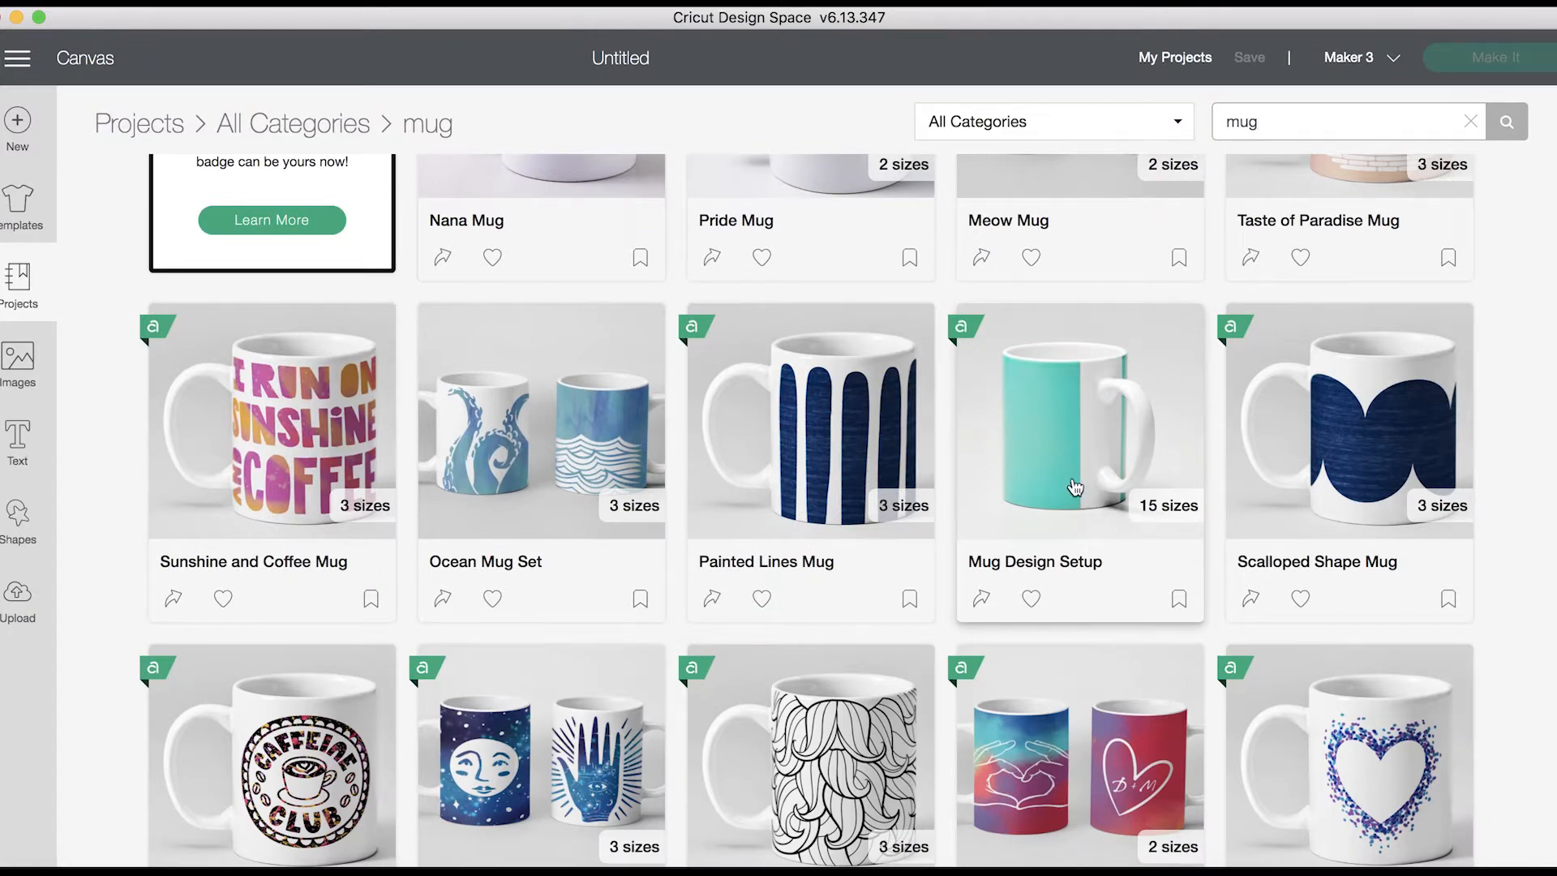
pyautogui.click(1057, 484)
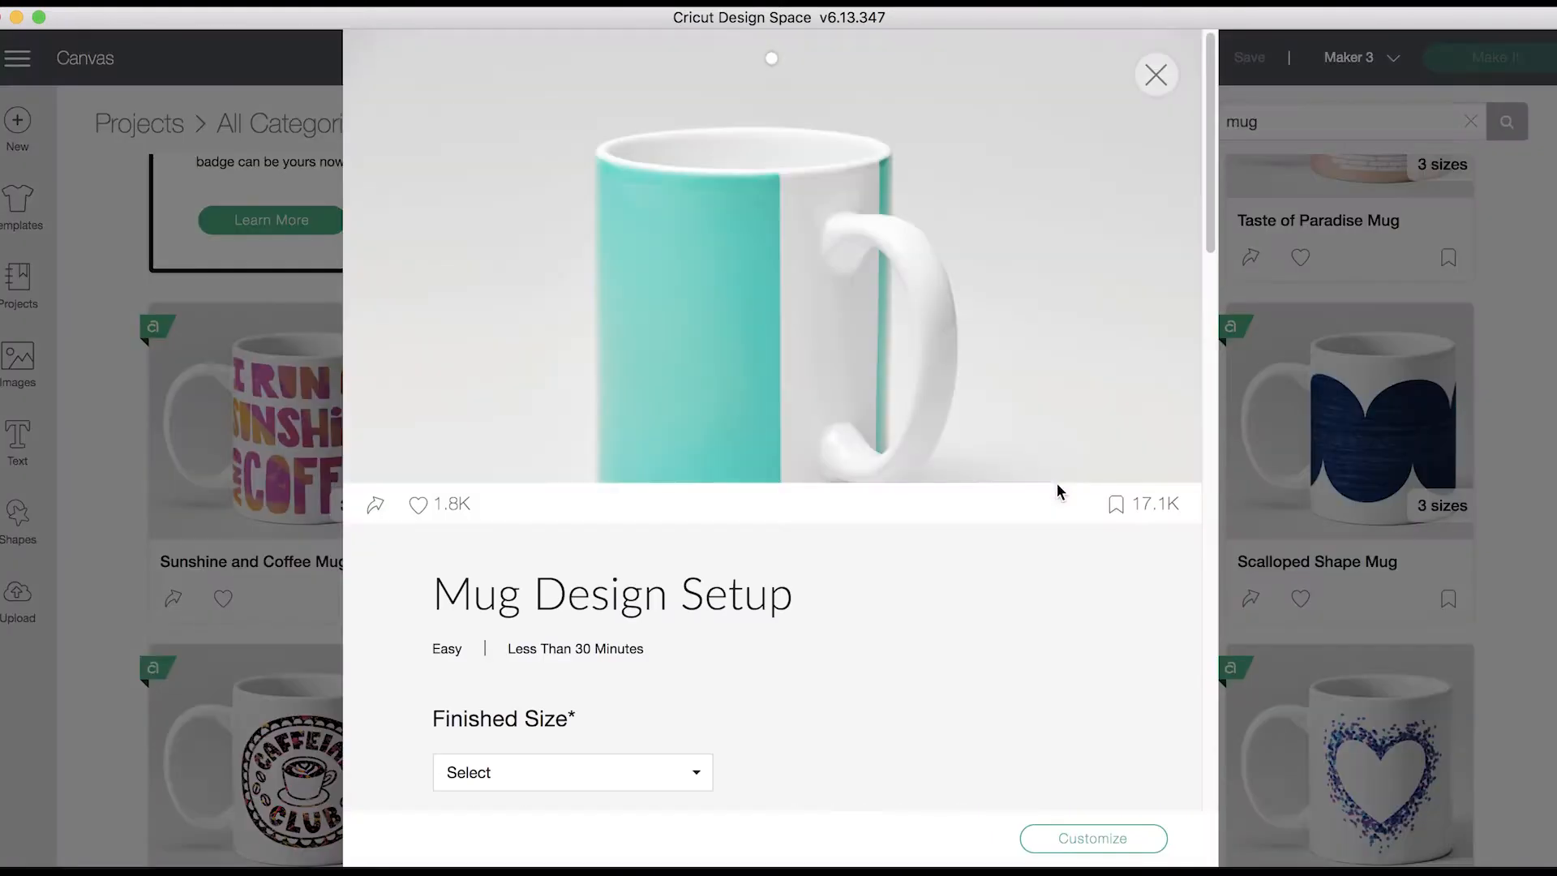
# Step: Set the finished size to Small Straight Edge: 12 oz/340 ml Mug Blank and open the project for customizing
pyautogui.moveTo(1208, 191); pyautogui.dragTo(1205, 258)
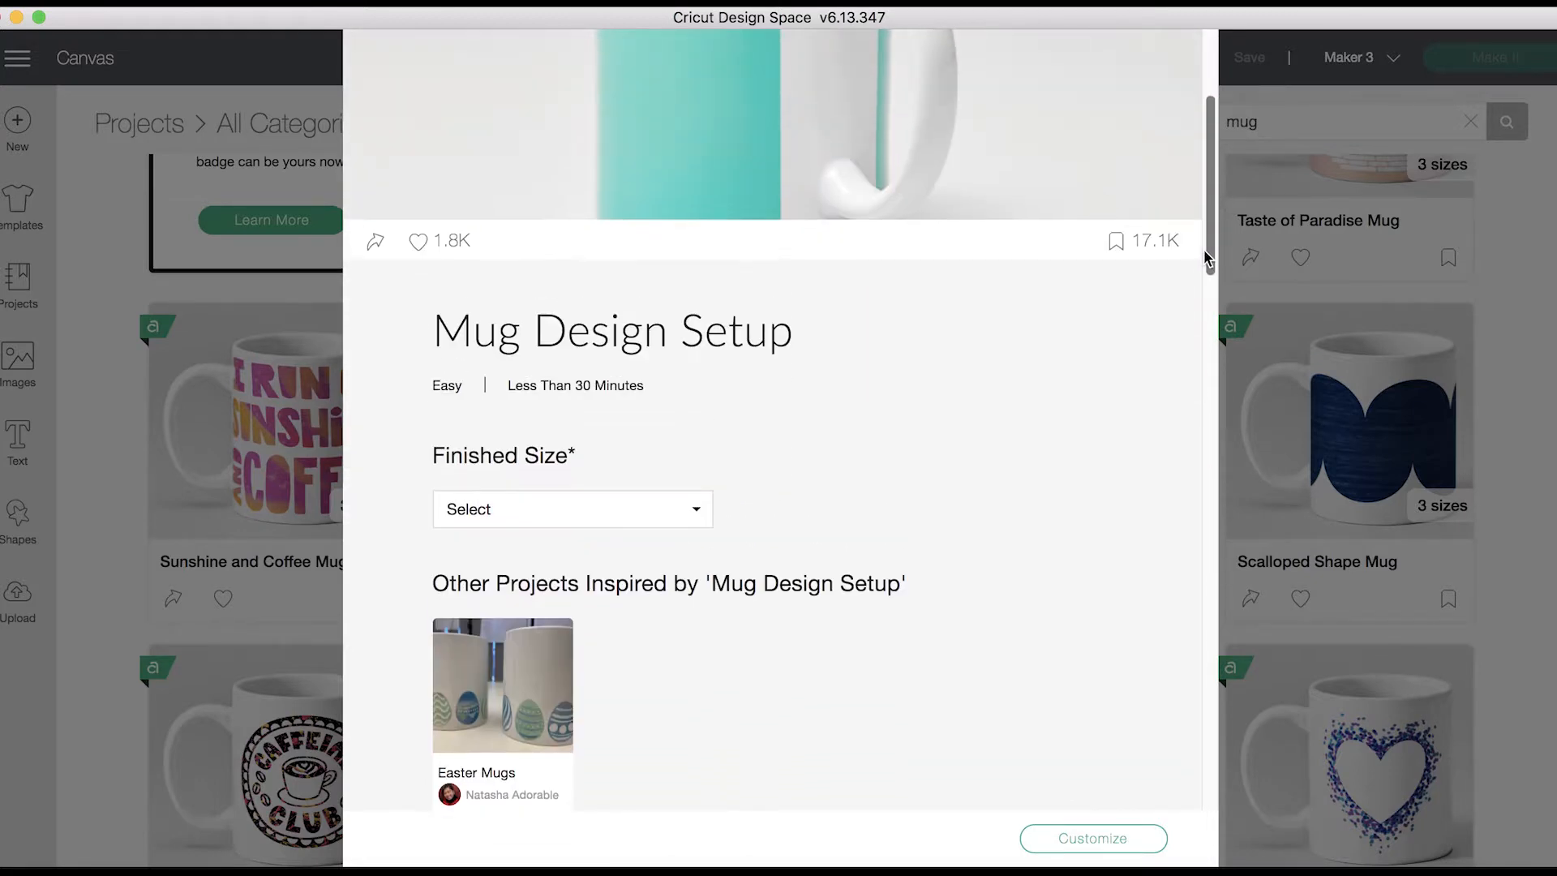
pyautogui.click(693, 525)
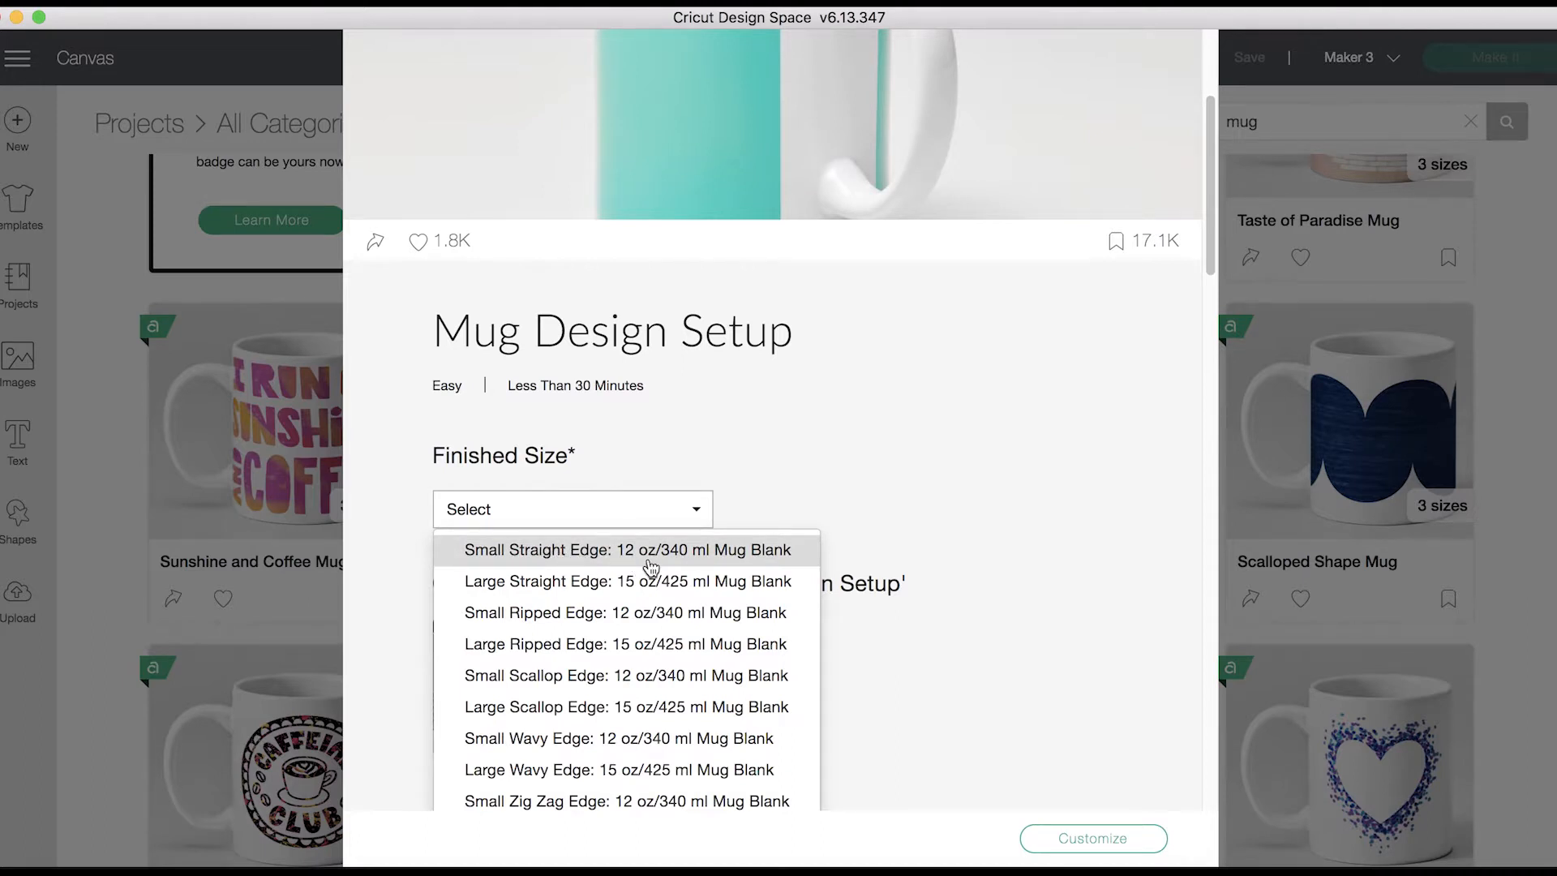
pyautogui.moveTo(1210, 274); pyautogui.dragTo(1206, 350)
pyautogui.click(579, 193)
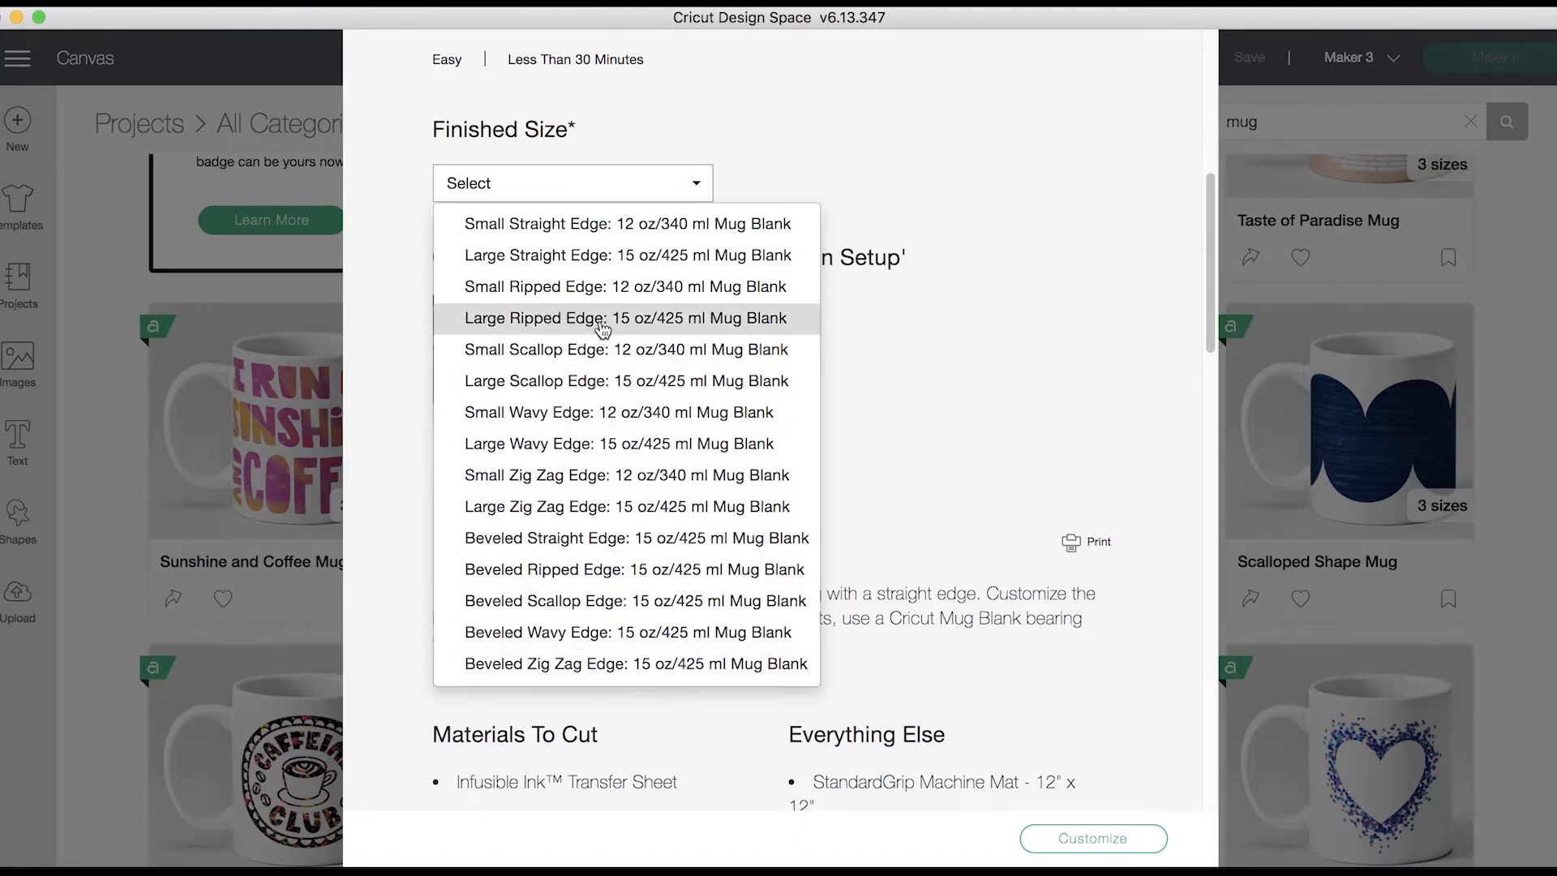
pyautogui.click(593, 240)
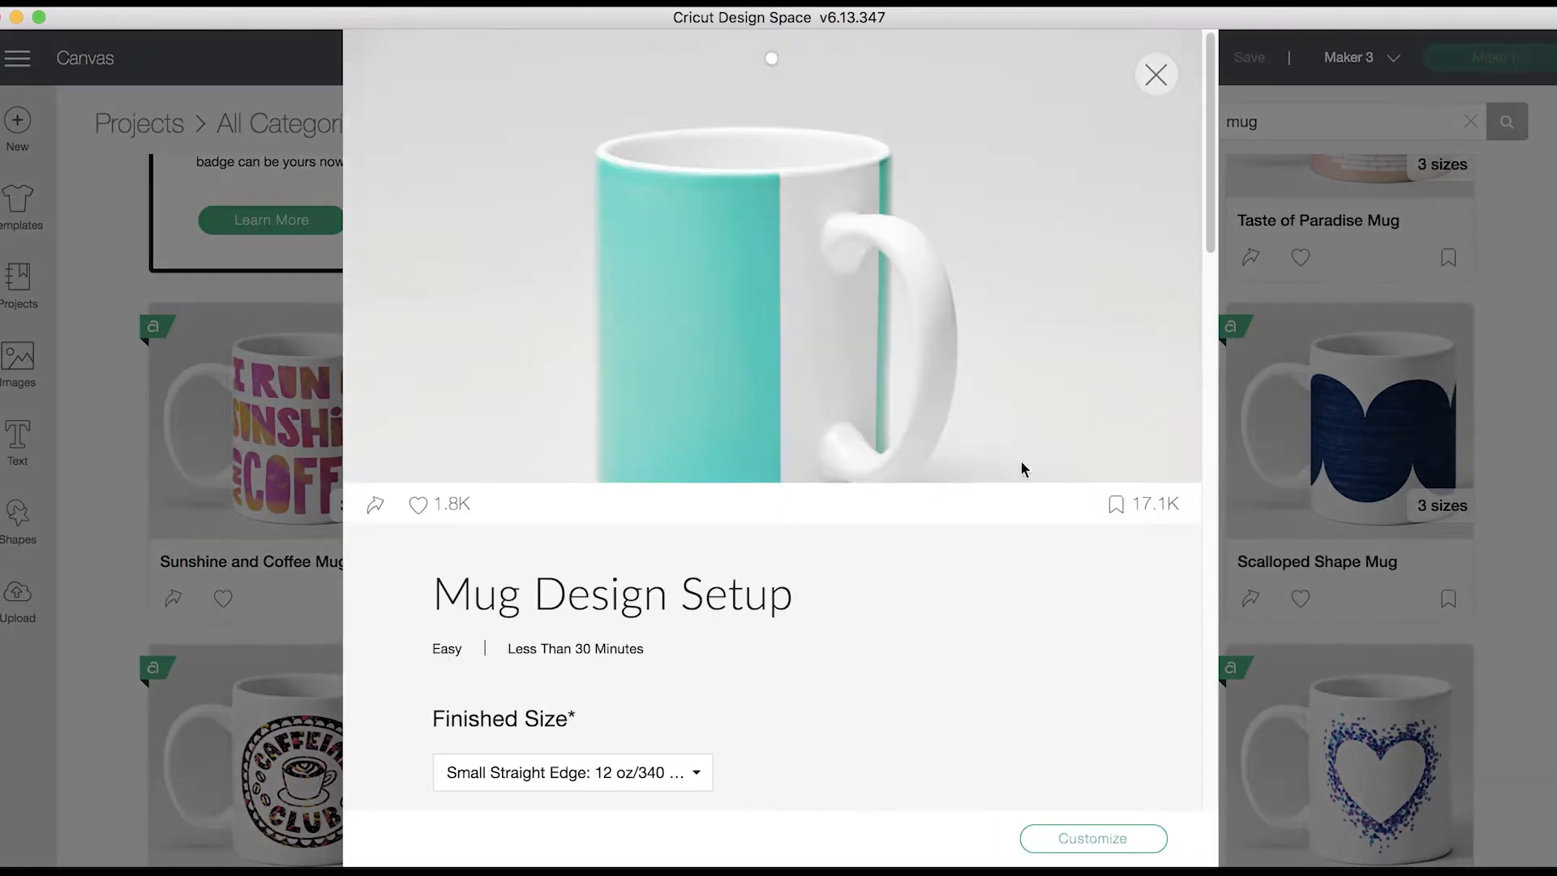
pyautogui.moveTo(1213, 196); pyautogui.dragTo(1203, 328)
pyautogui.click(1046, 840)
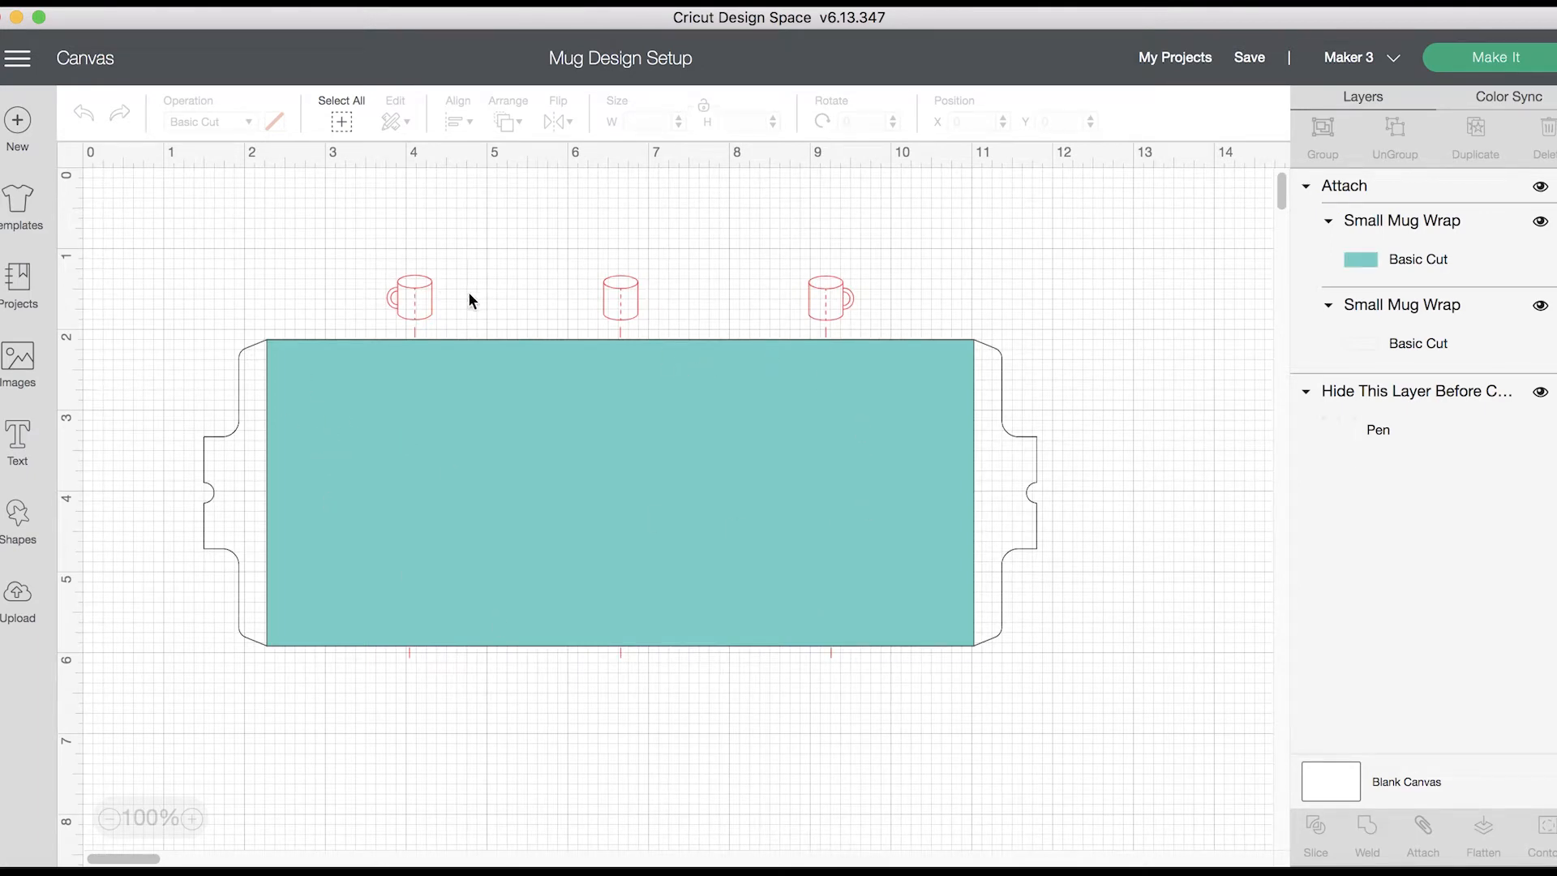
# Step: Hide the red mug guide pen layer and show it again
pyautogui.click(424, 295)
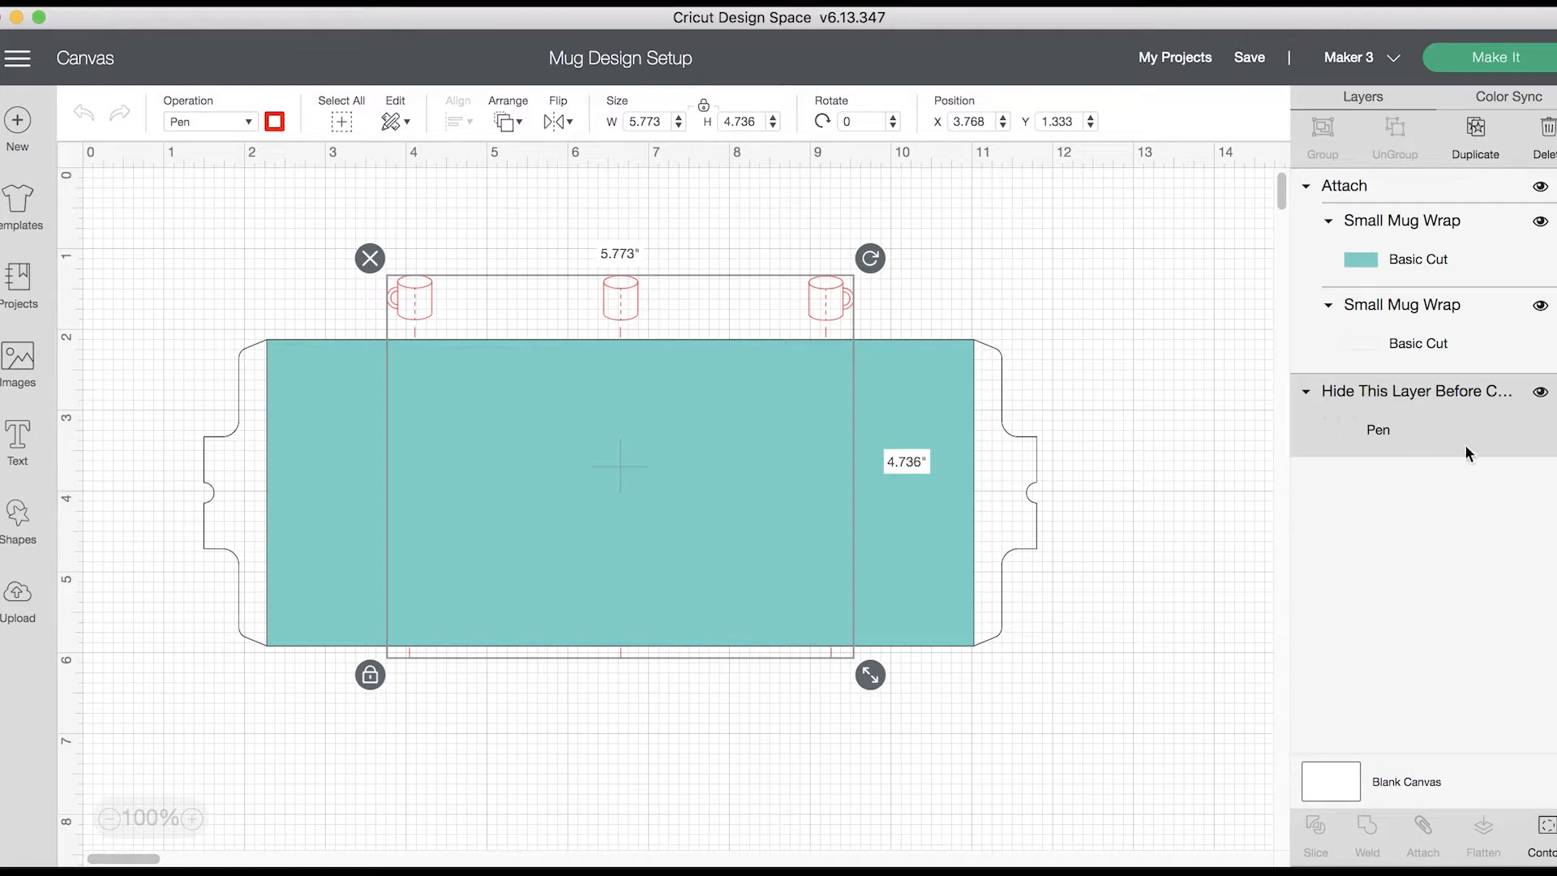
pyautogui.click(1541, 394)
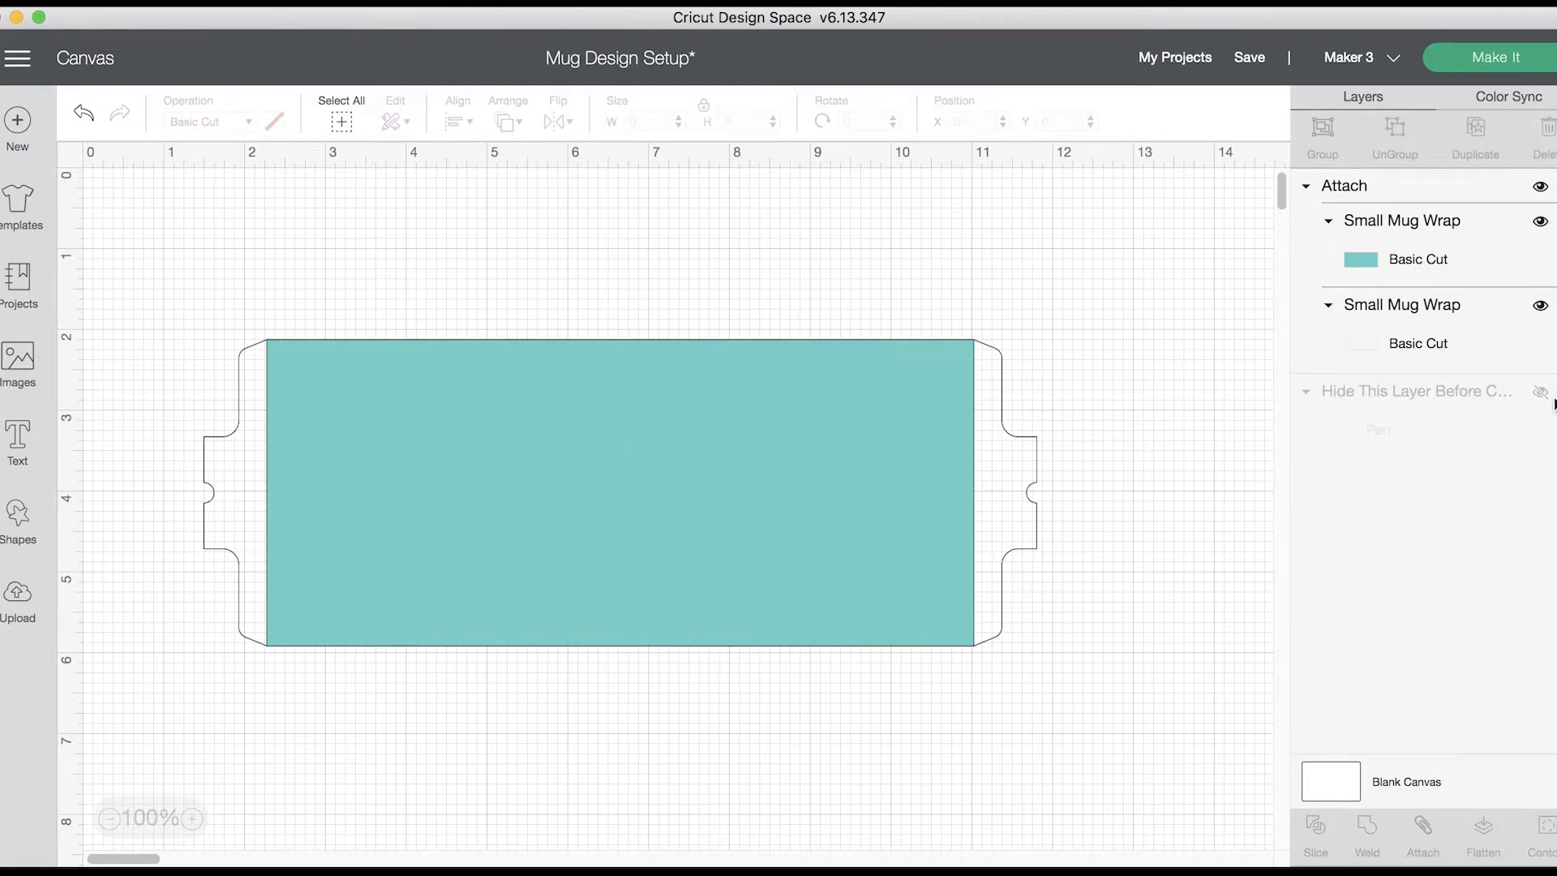
pyautogui.click(1541, 393)
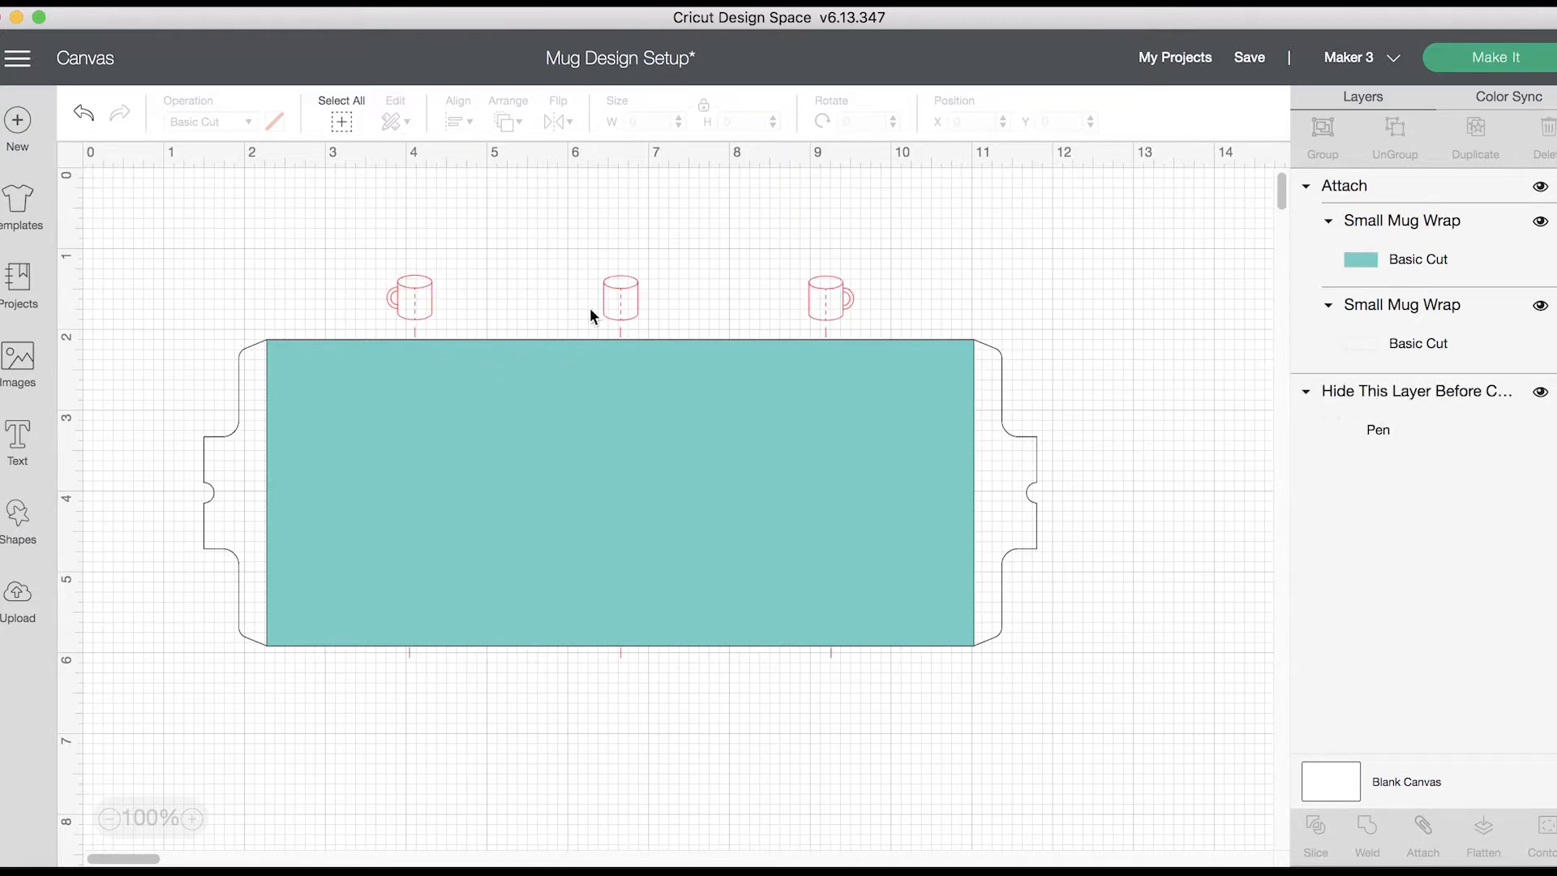
# Step: Select the mug guides, the teal wrap, the outer tabbed wrap and the attached group in turn to examine each part of the template
pyautogui.click(611, 293)
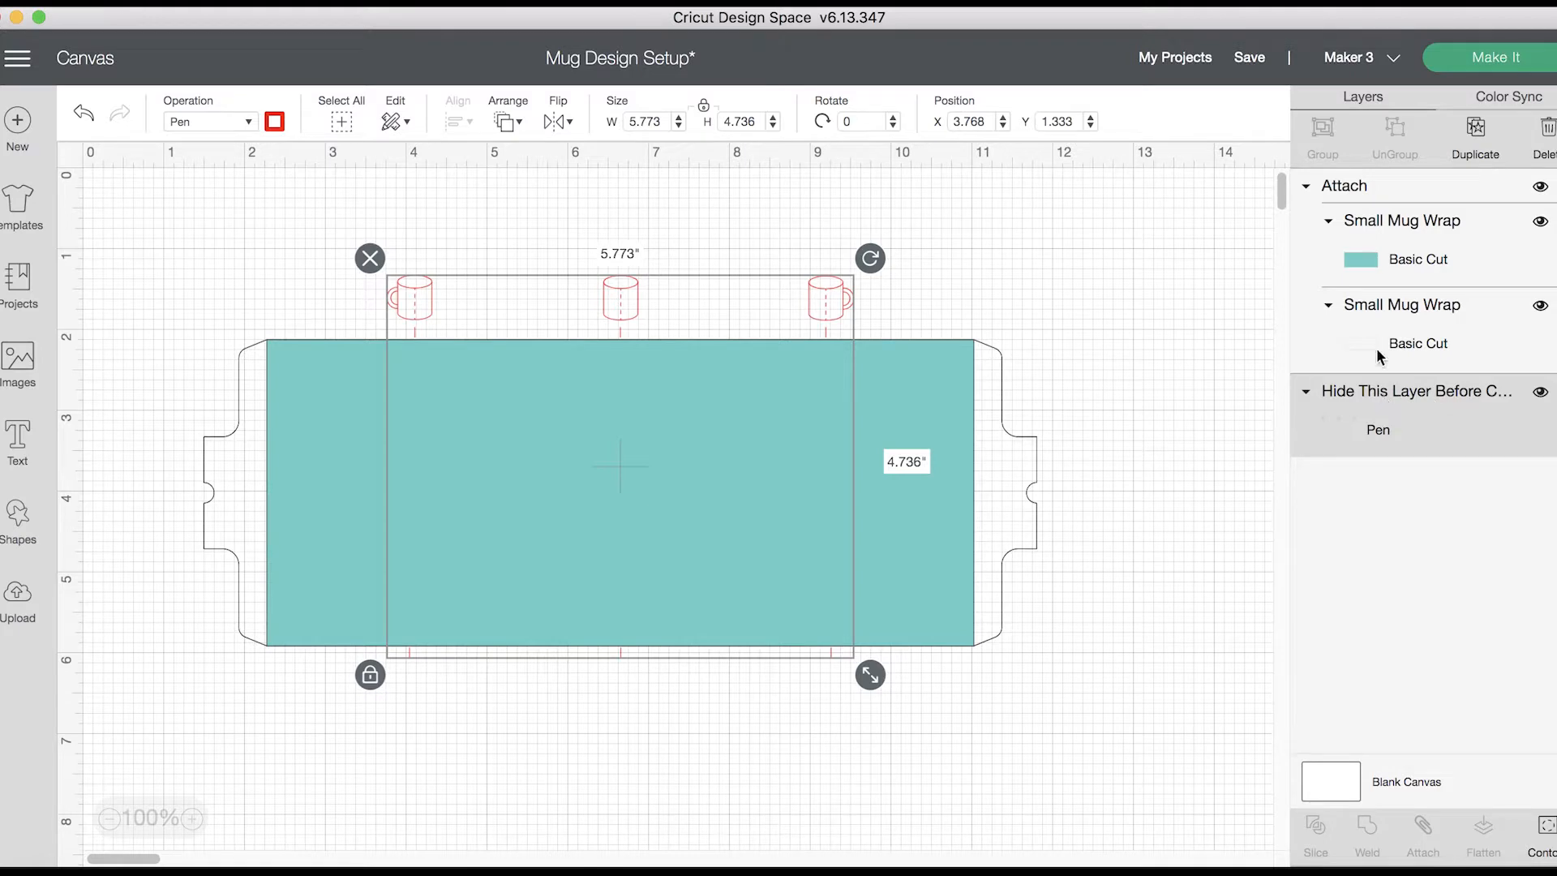
pyautogui.click(1352, 261)
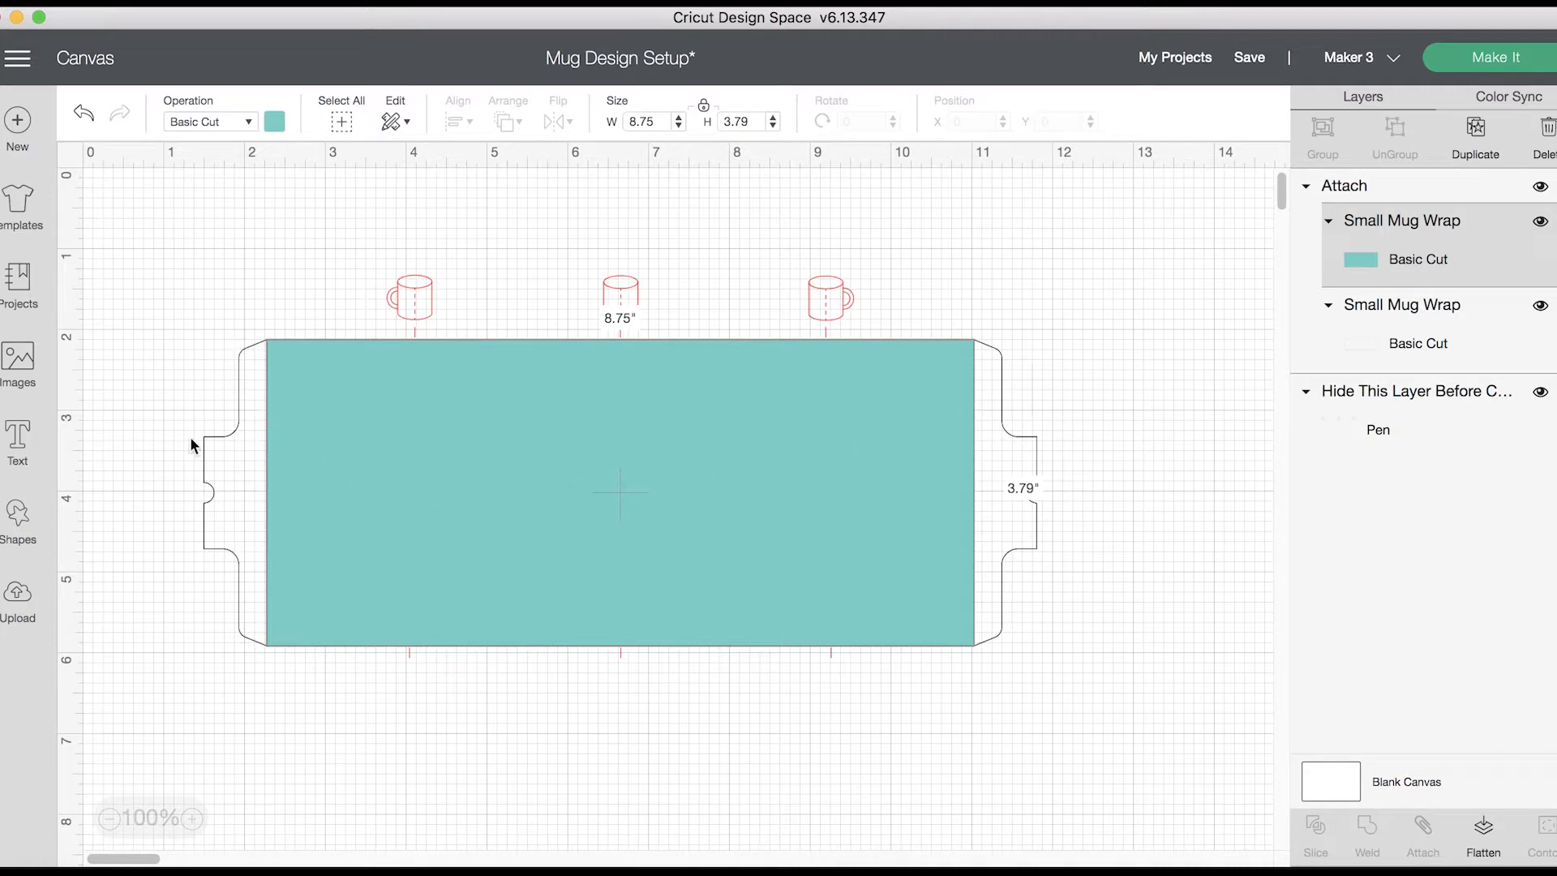
pyautogui.click(1459, 357)
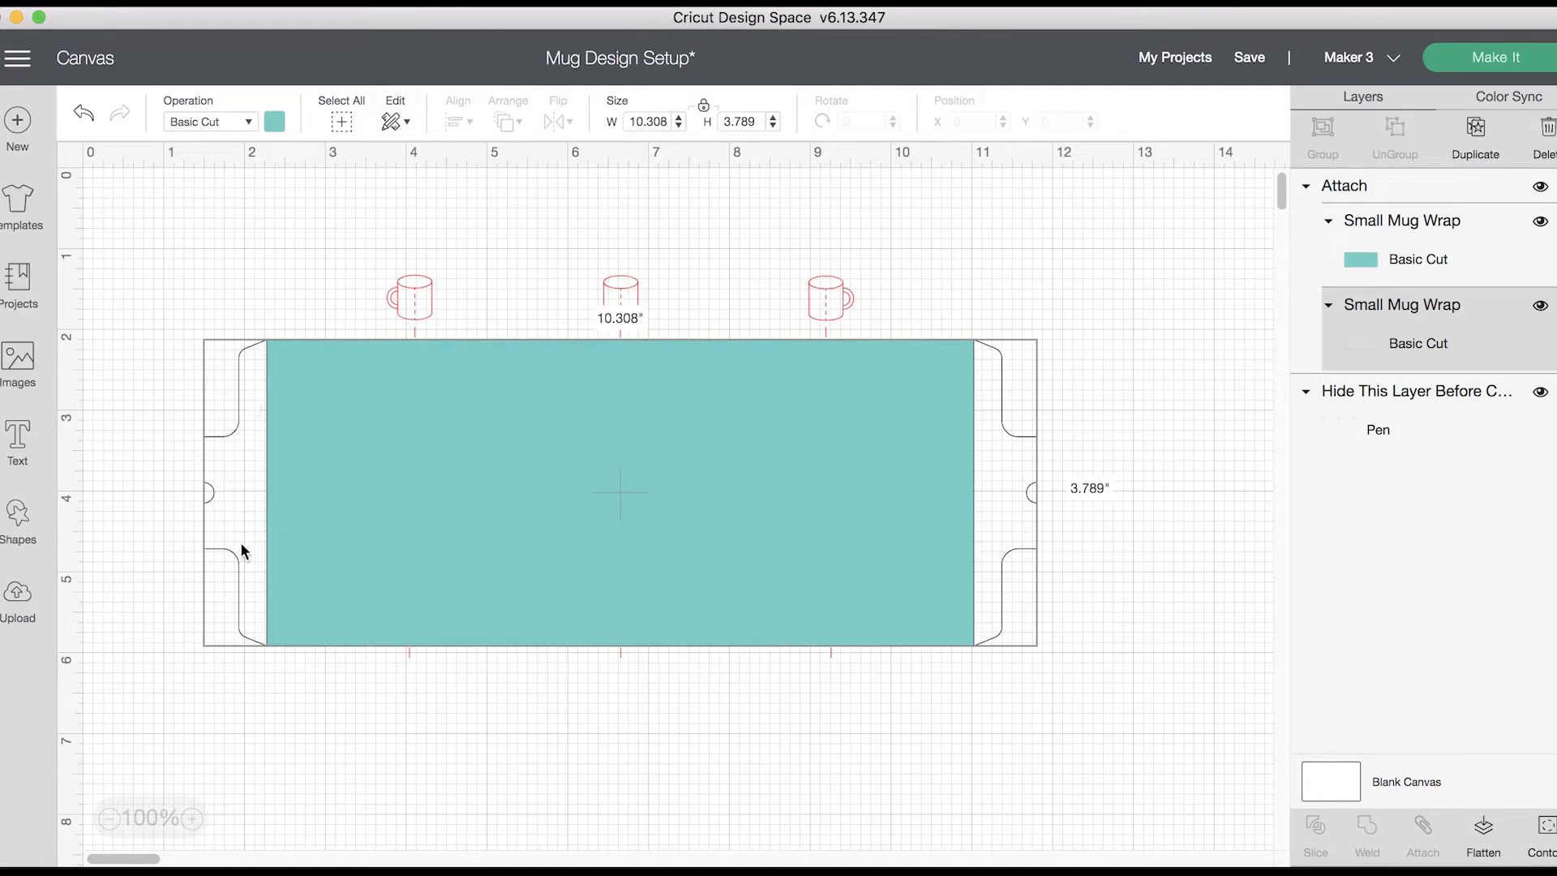
pyautogui.click(251, 264)
pyautogui.click(389, 523)
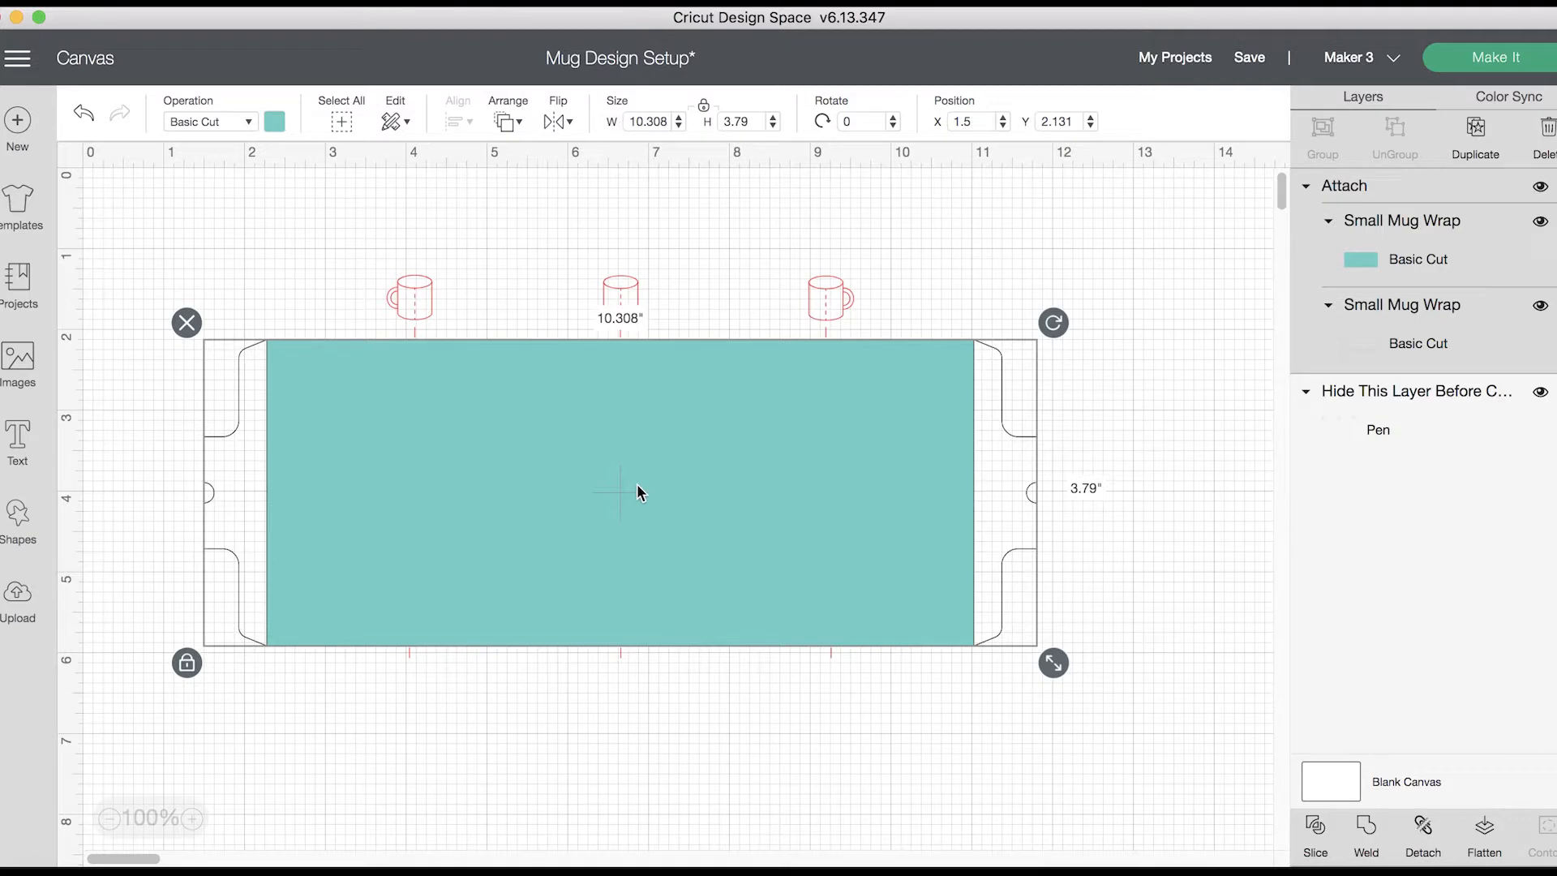
# Step: Open the image library and search it for "pumpkin"
pyautogui.click(11, 364)
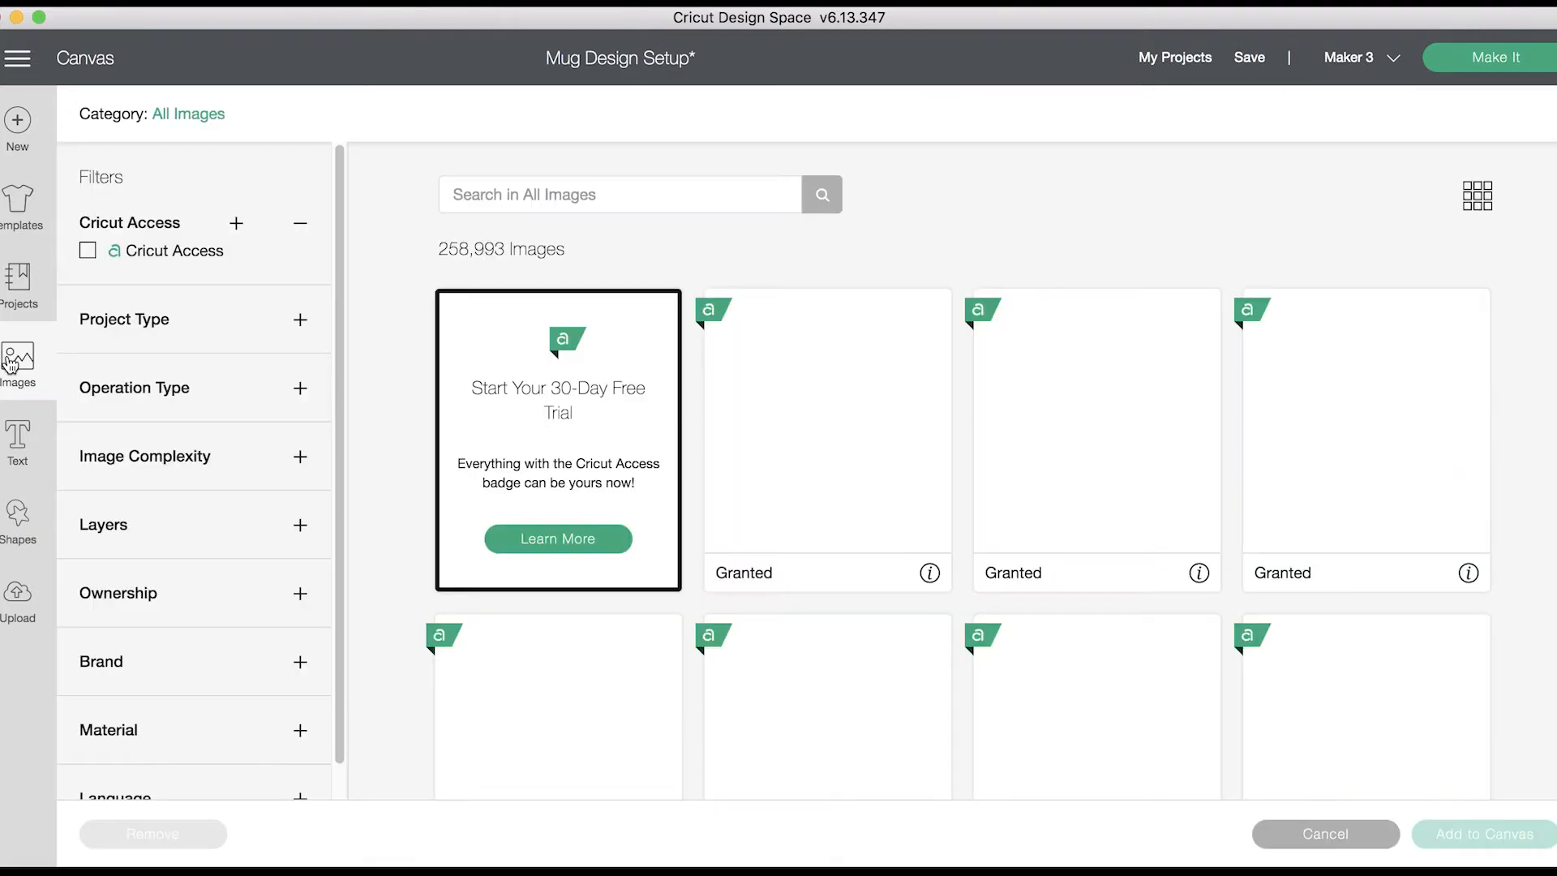
pyautogui.click(470, 205)
pyautogui.write('pumpkin')
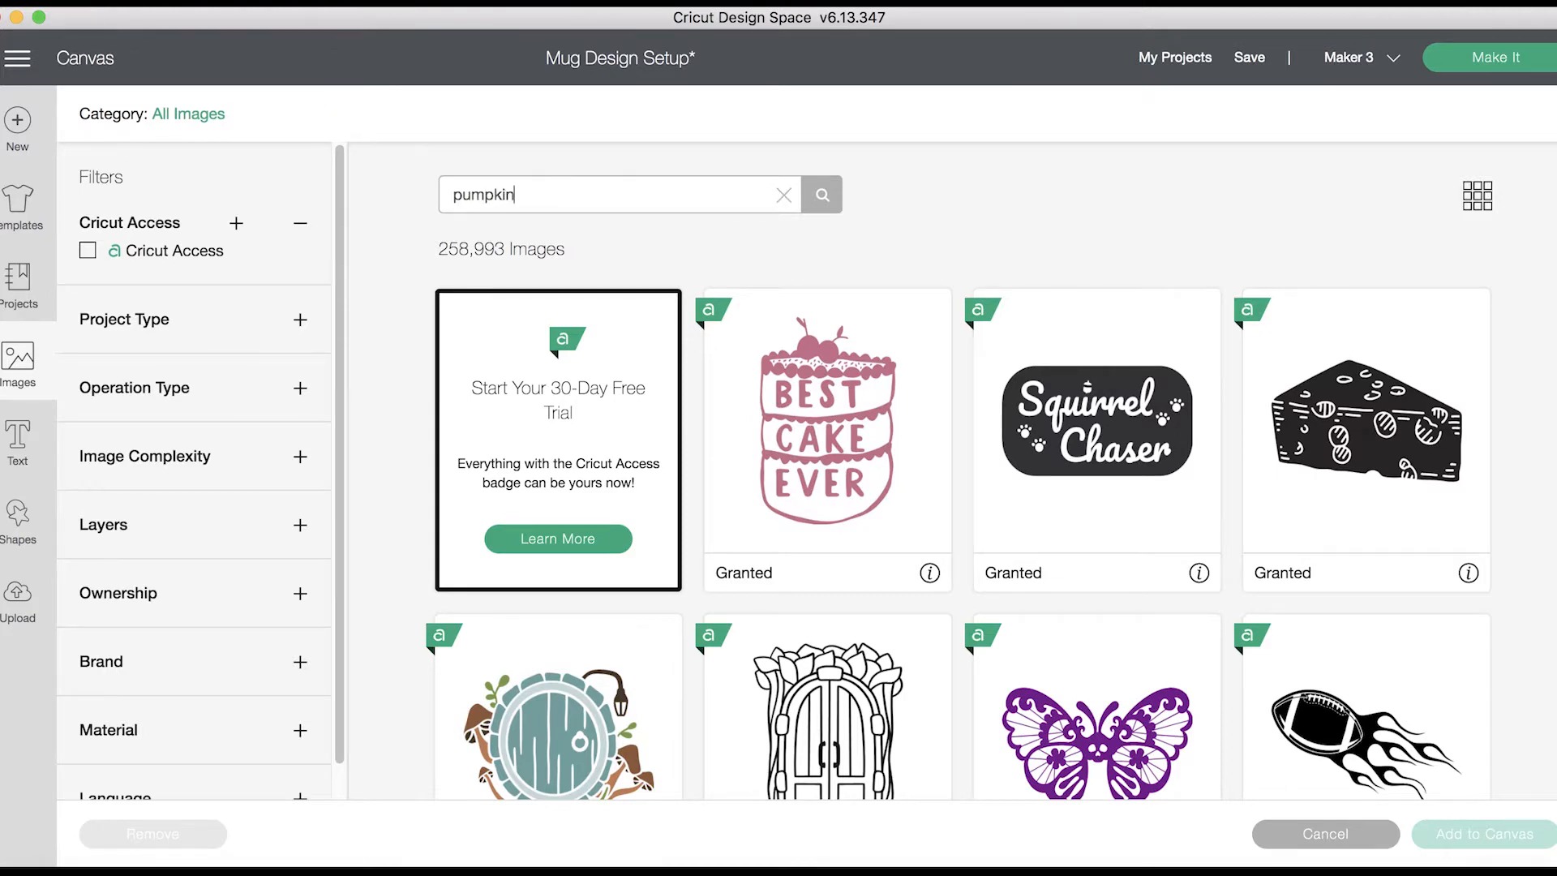
pyautogui.press('Return')
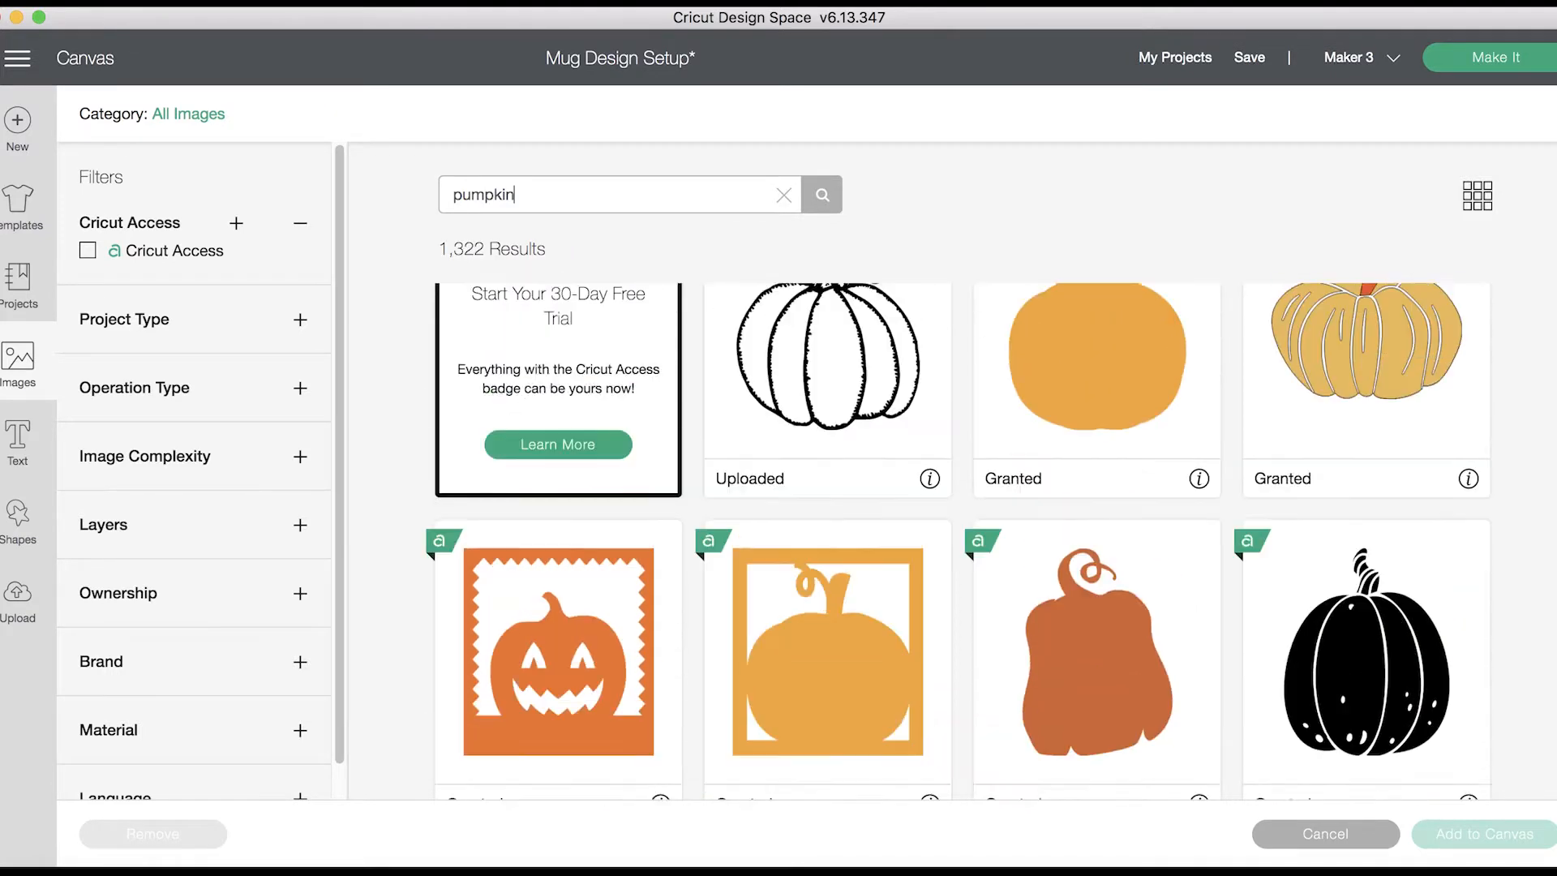
# Step: Select the orange outlined pumpkin with green vines from the results and show its image name and number
pyautogui.scroll(-10, 956, 541)
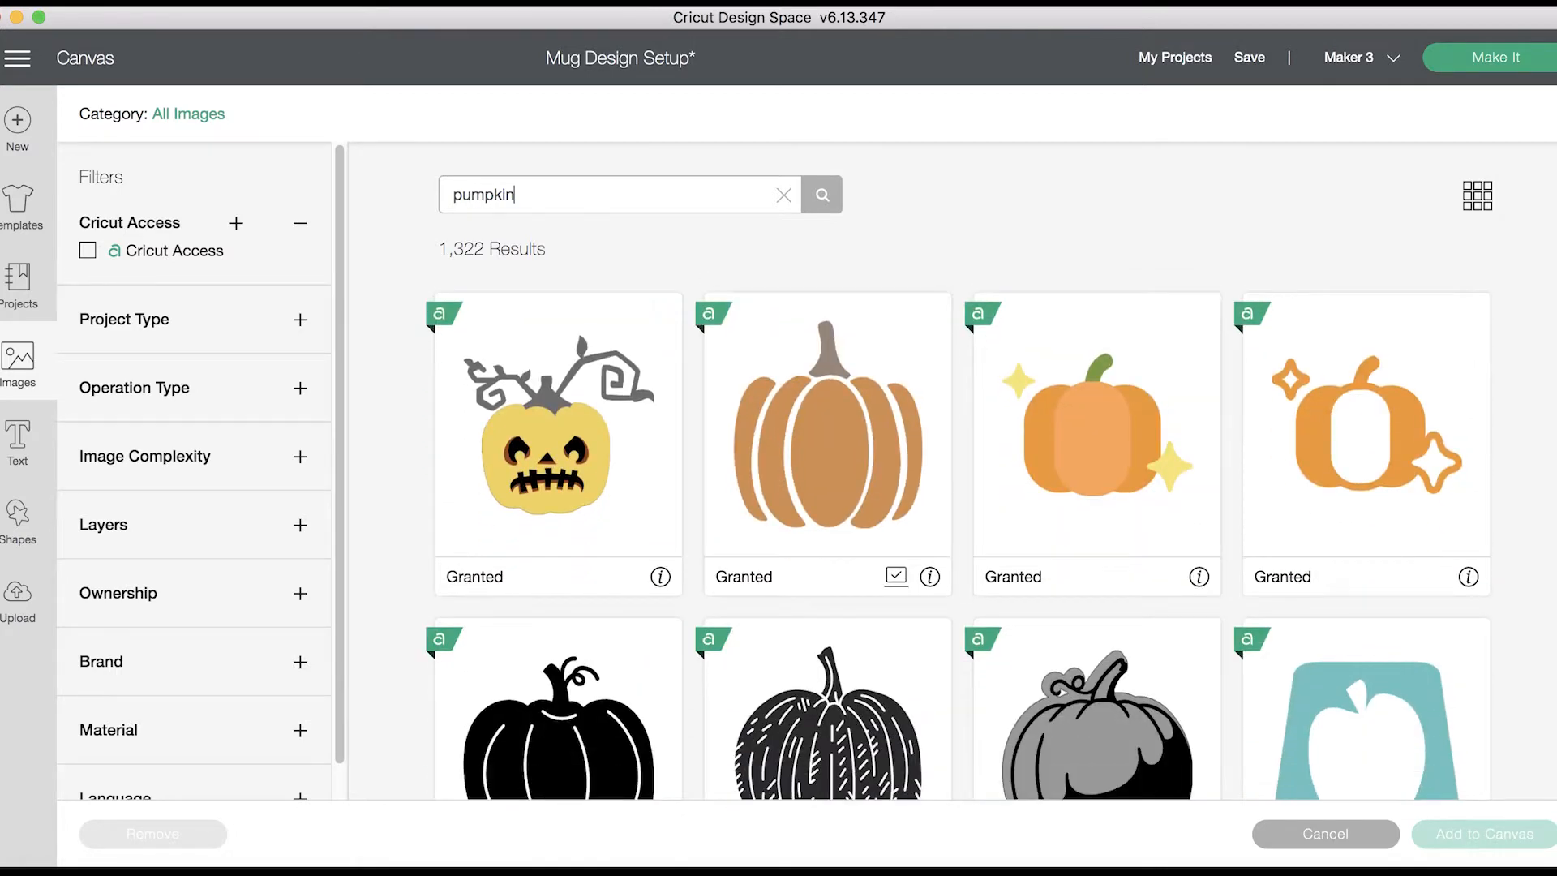
pyautogui.scroll(-6, 957, 542)
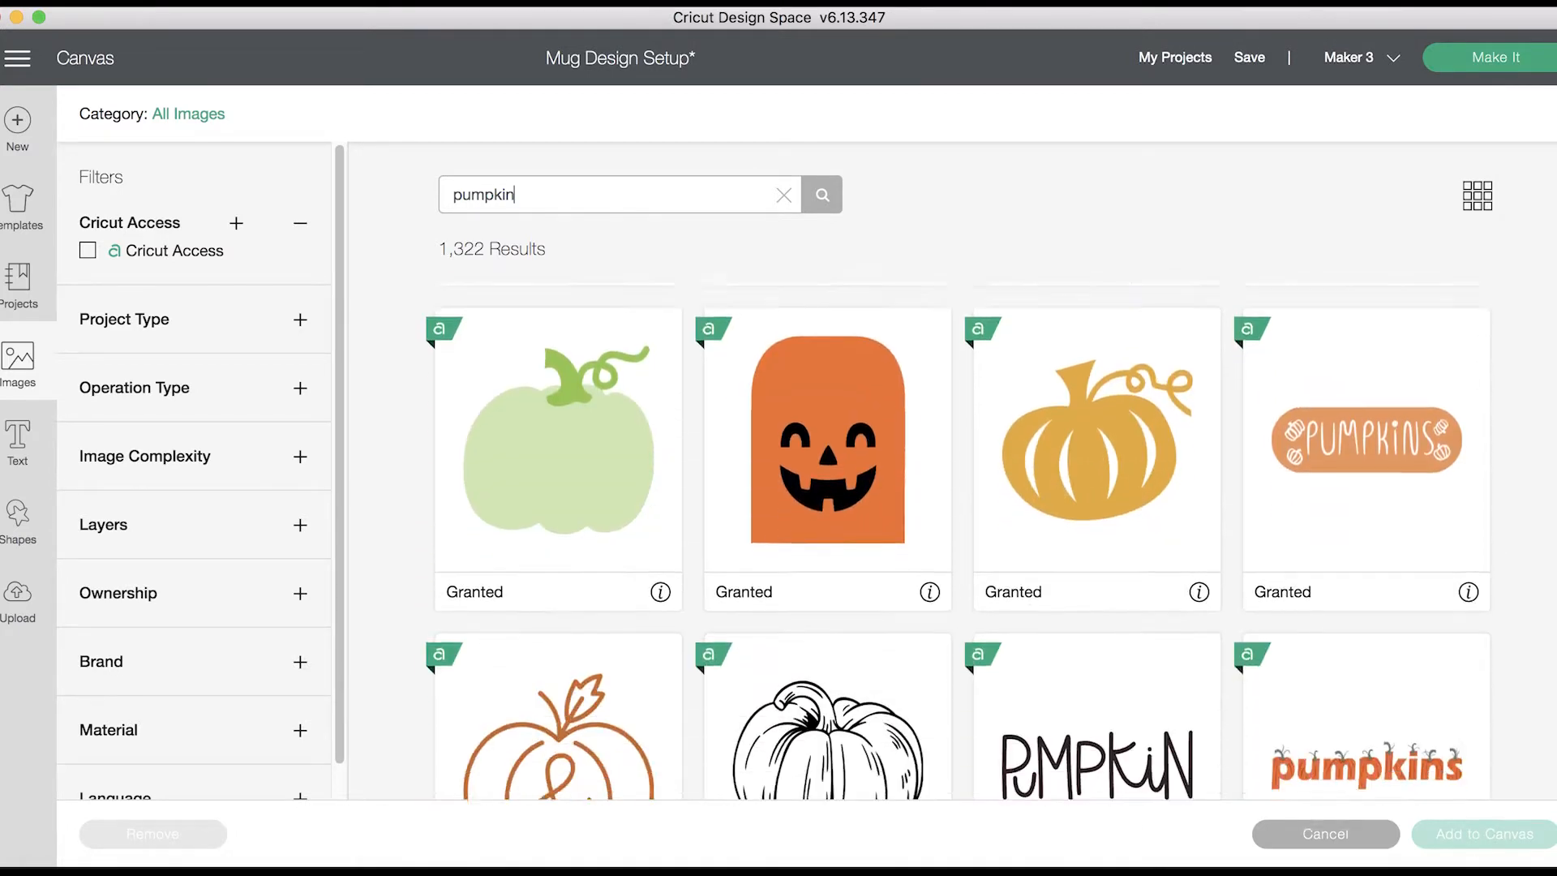
pyautogui.scroll(-4, 959, 542)
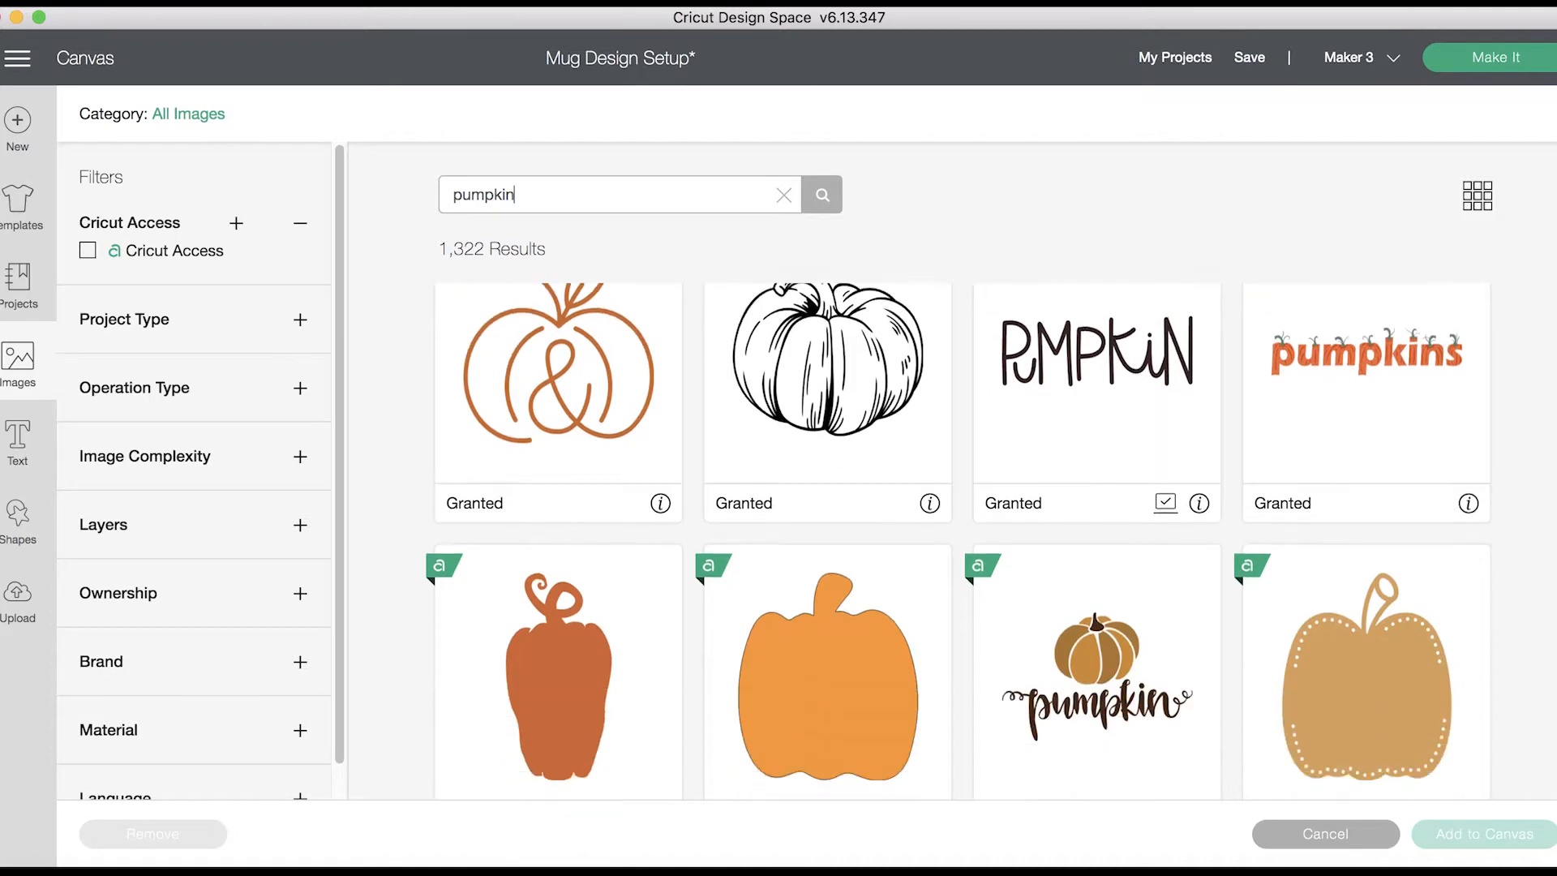
pyautogui.scroll(-8, 958, 542)
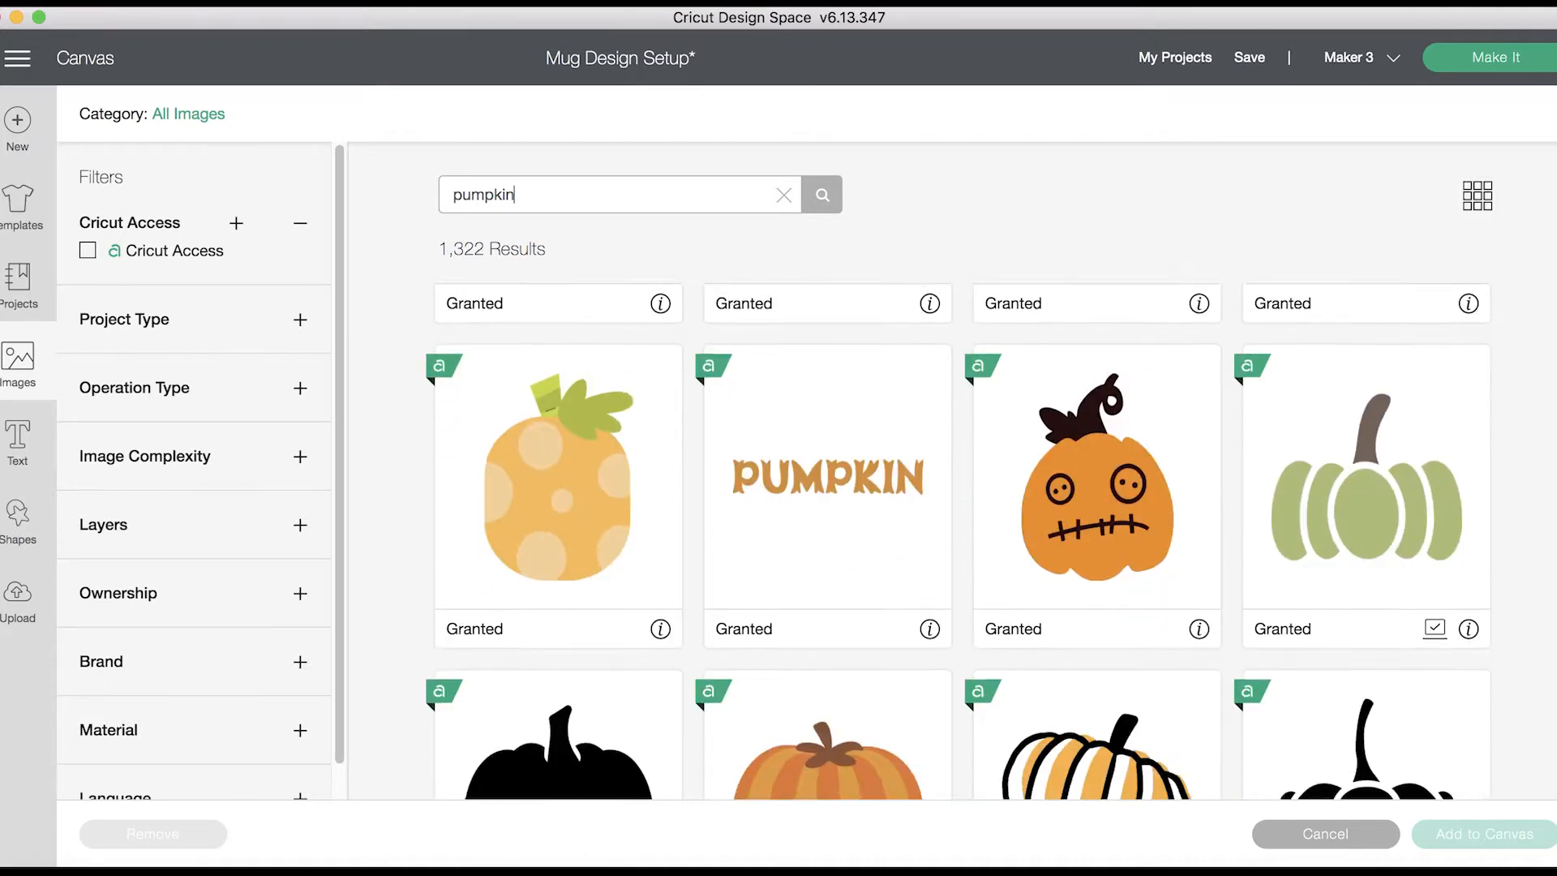
pyautogui.scroll(-6, 959, 542)
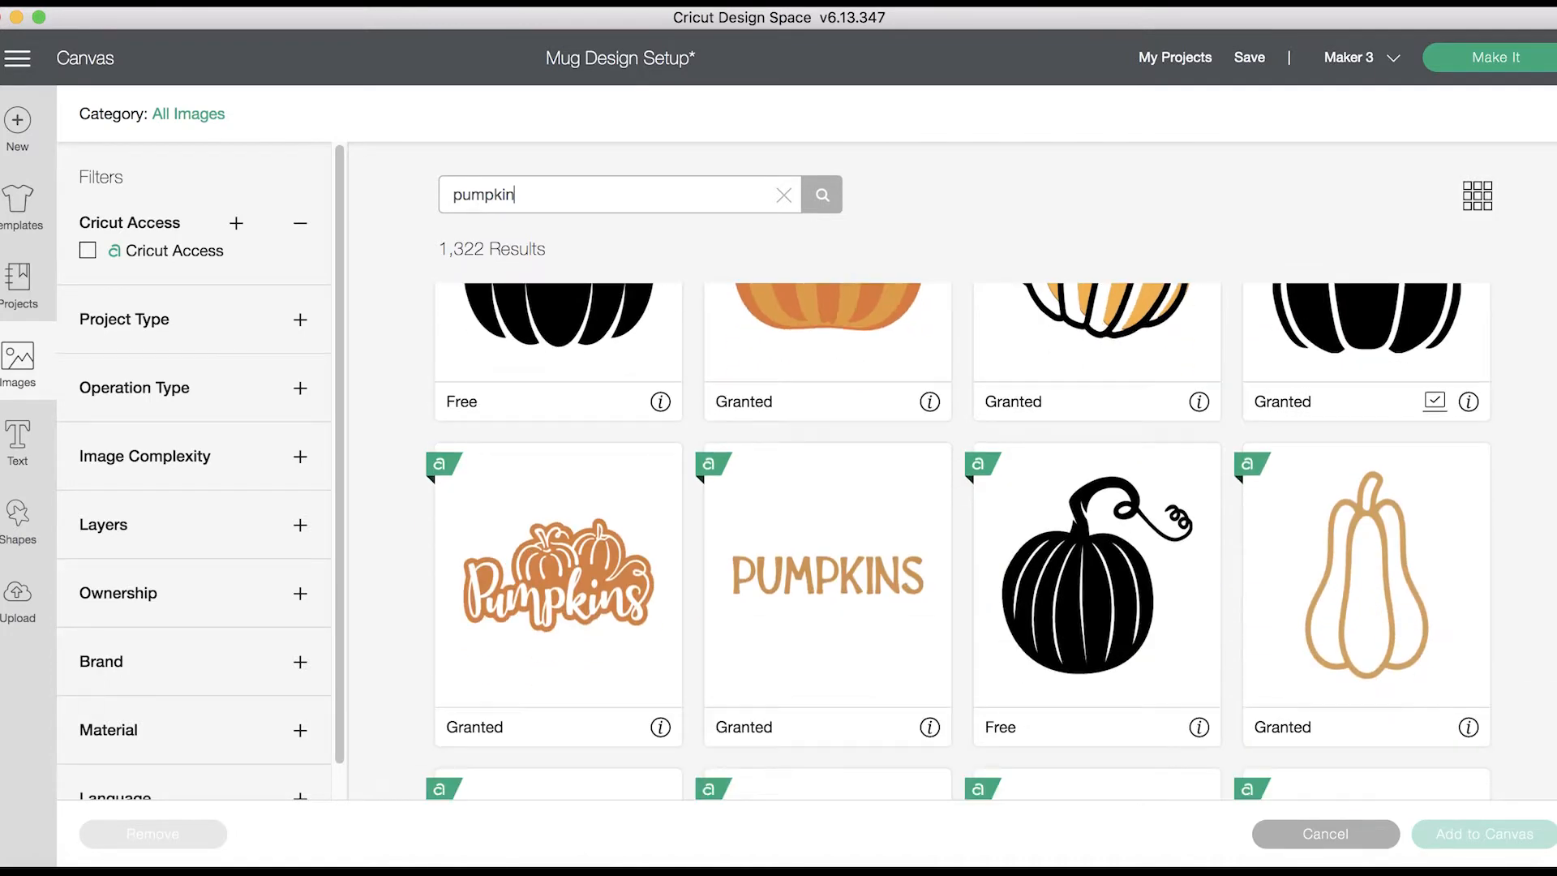
pyautogui.scroll(-8, 1349, 558)
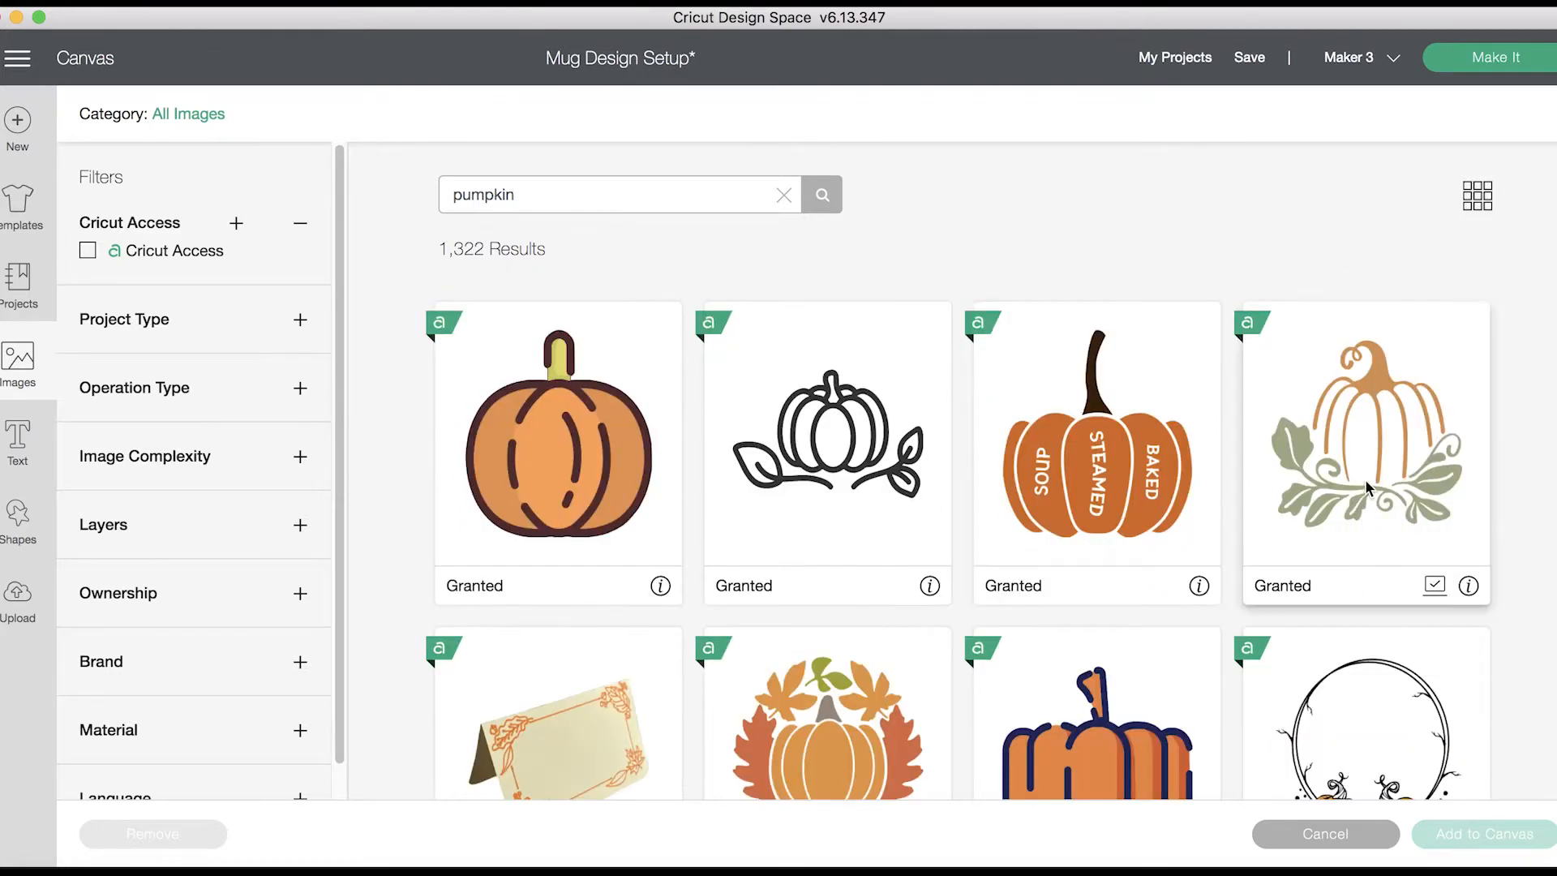
pyautogui.click(1365, 480)
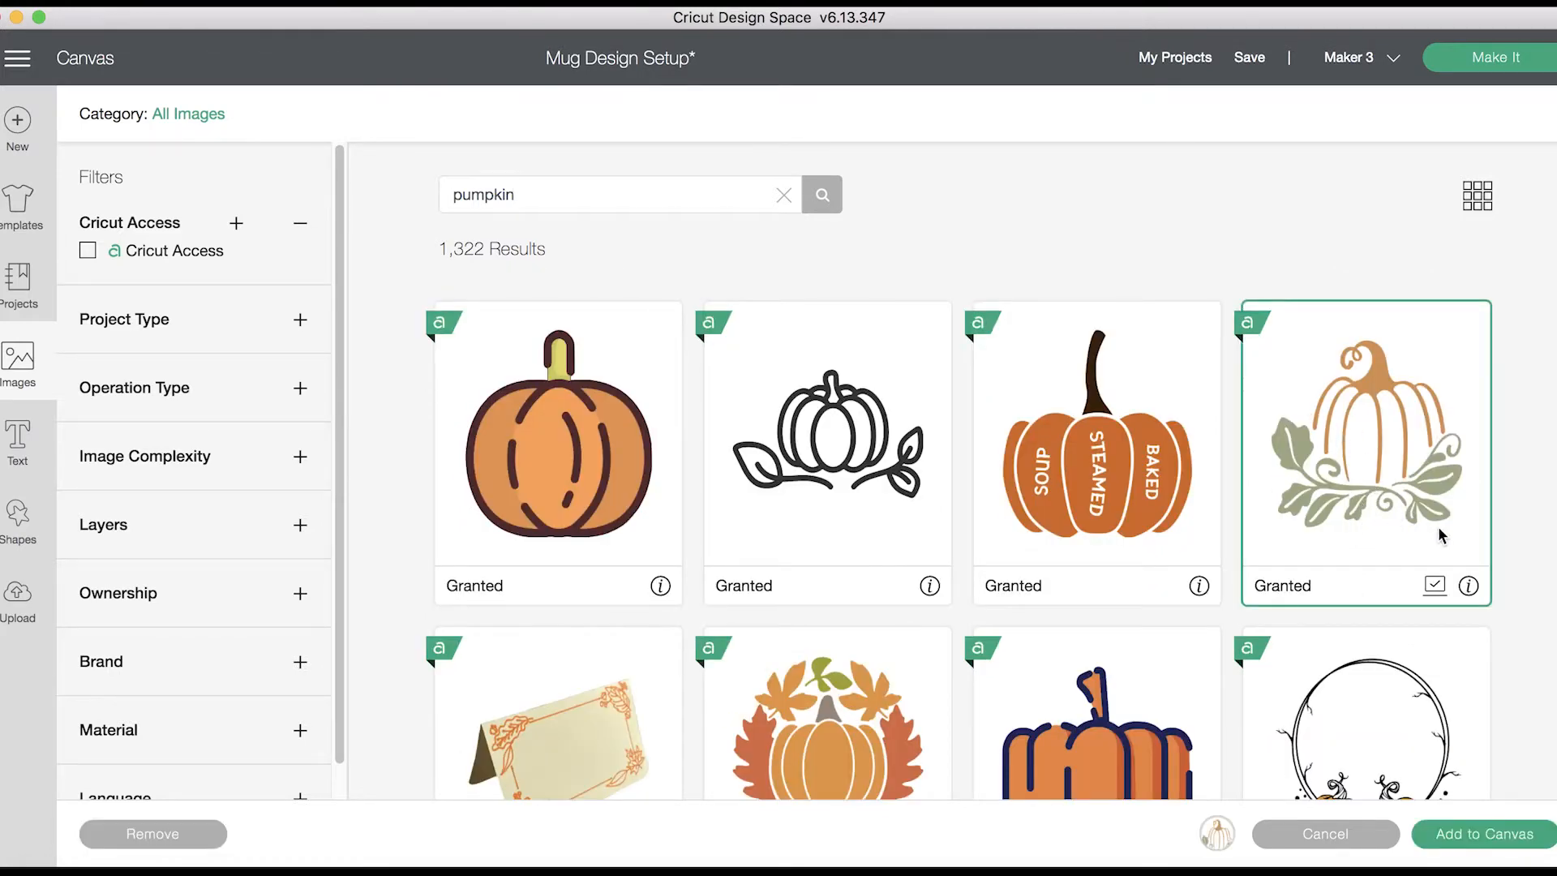
pyautogui.click(1468, 589)
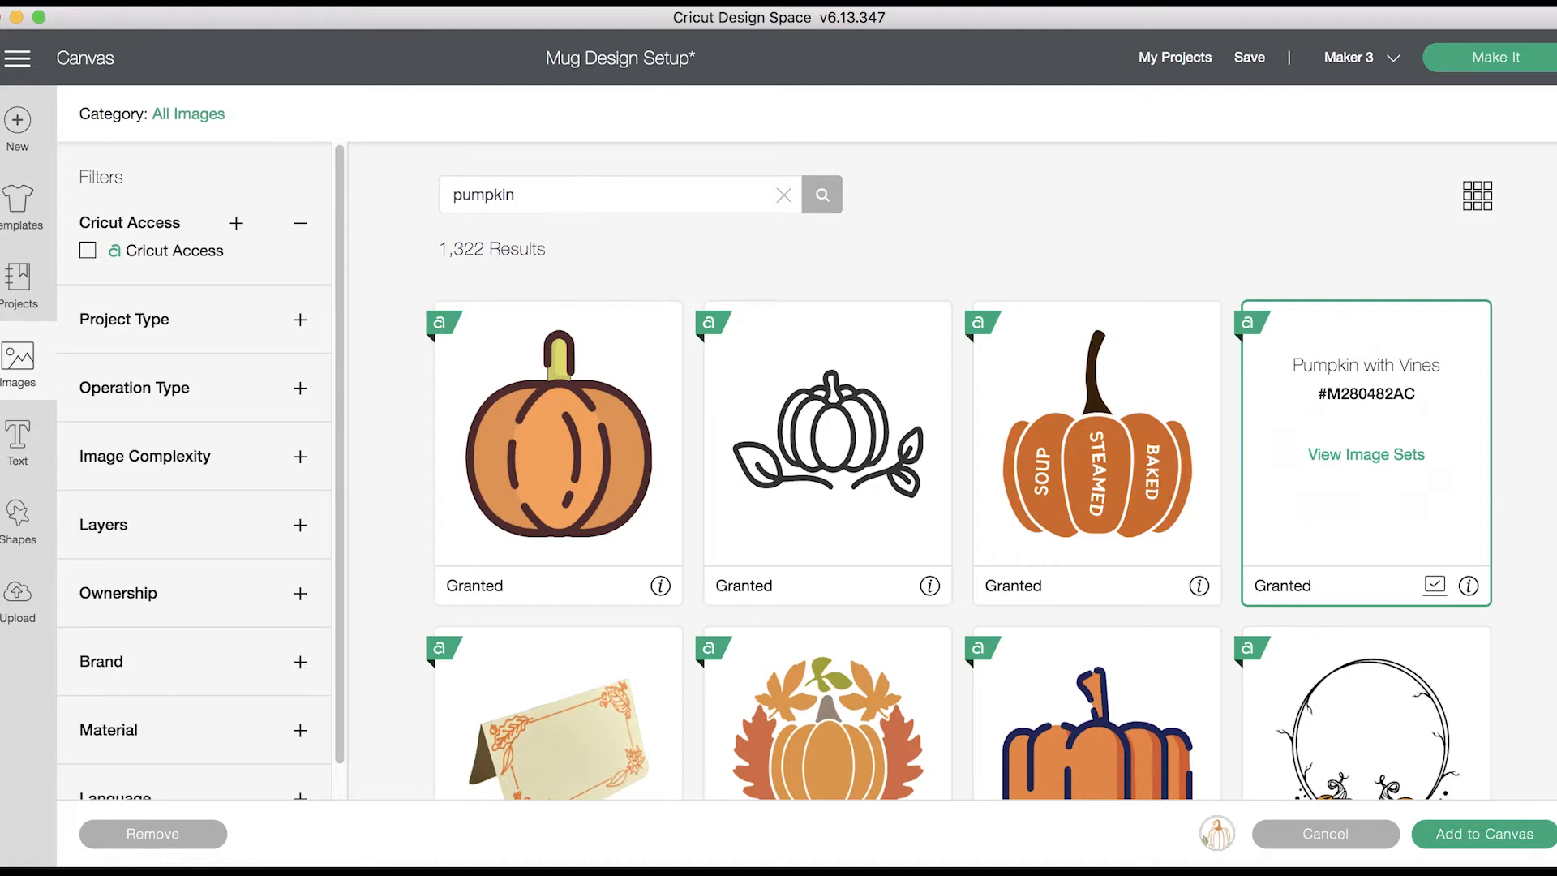
pyautogui.moveTo(1418, 394)
pyautogui.mouseDown()
pyautogui.moveTo(1318, 397)
pyautogui.moveTo(1417, 397)
pyautogui.mouseUp()
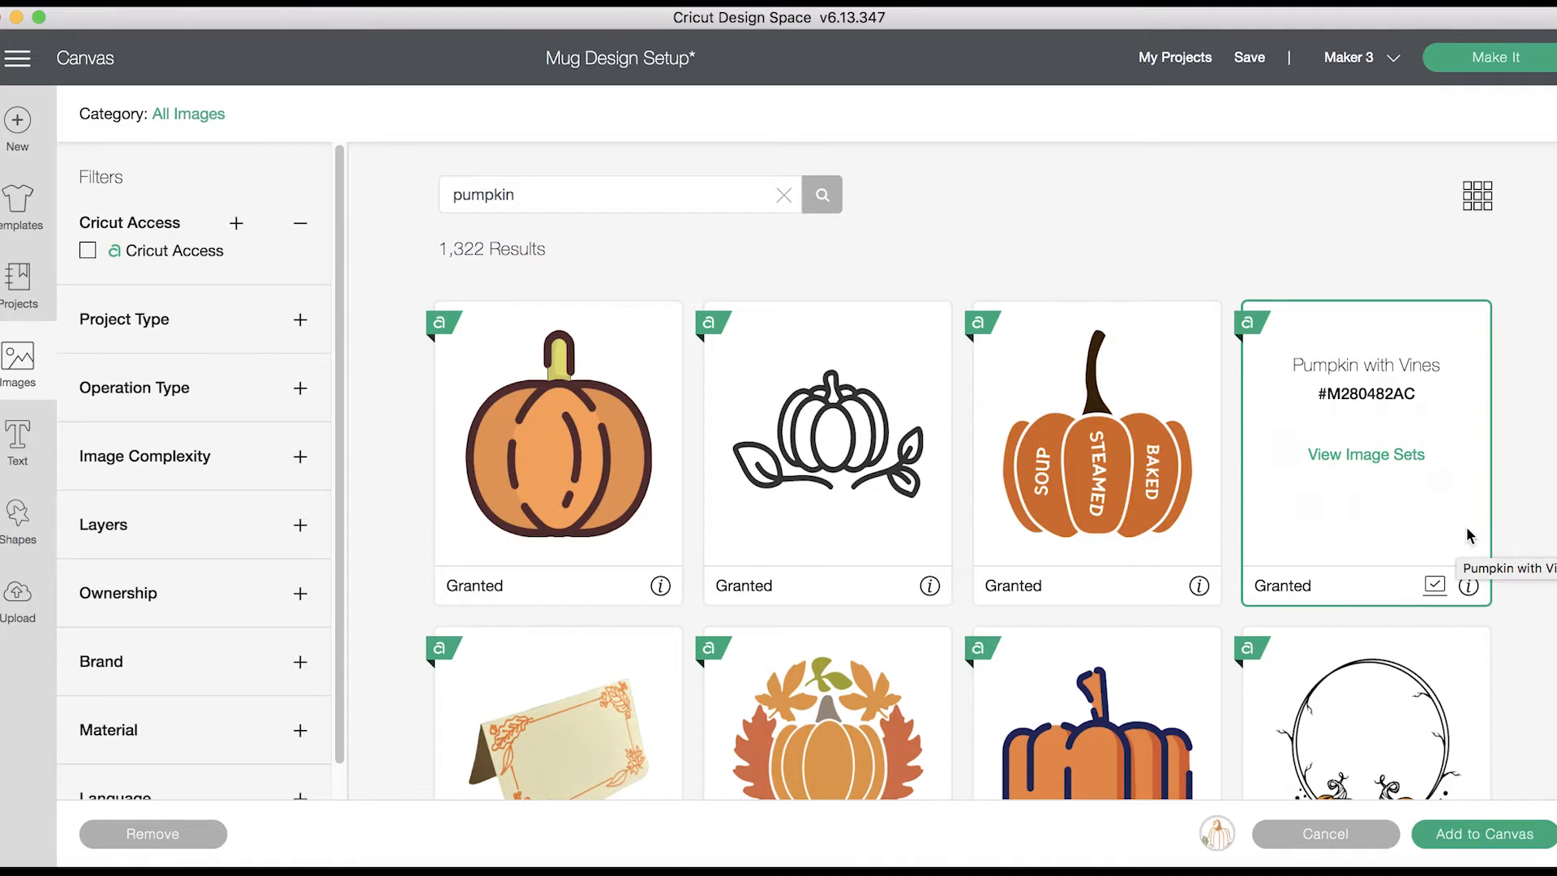
# Step: Replace the image search with "good morning" and look through the matching designs
pyautogui.doubleClick(538, 205)
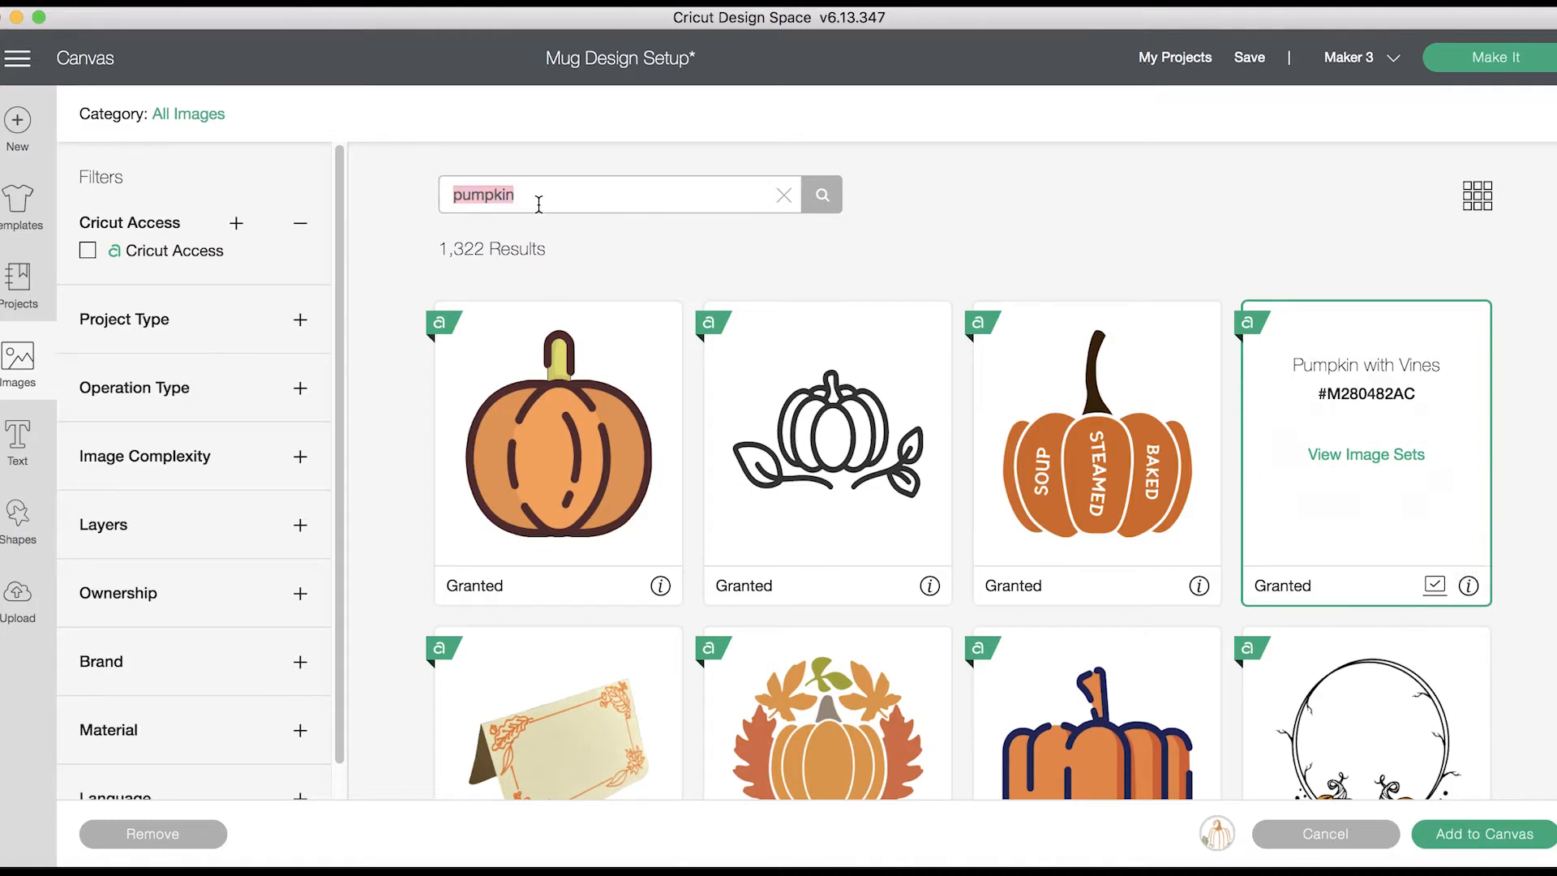
pyautogui.press('BackSpace')
pyautogui.write('good morning')
pyautogui.press('Return')
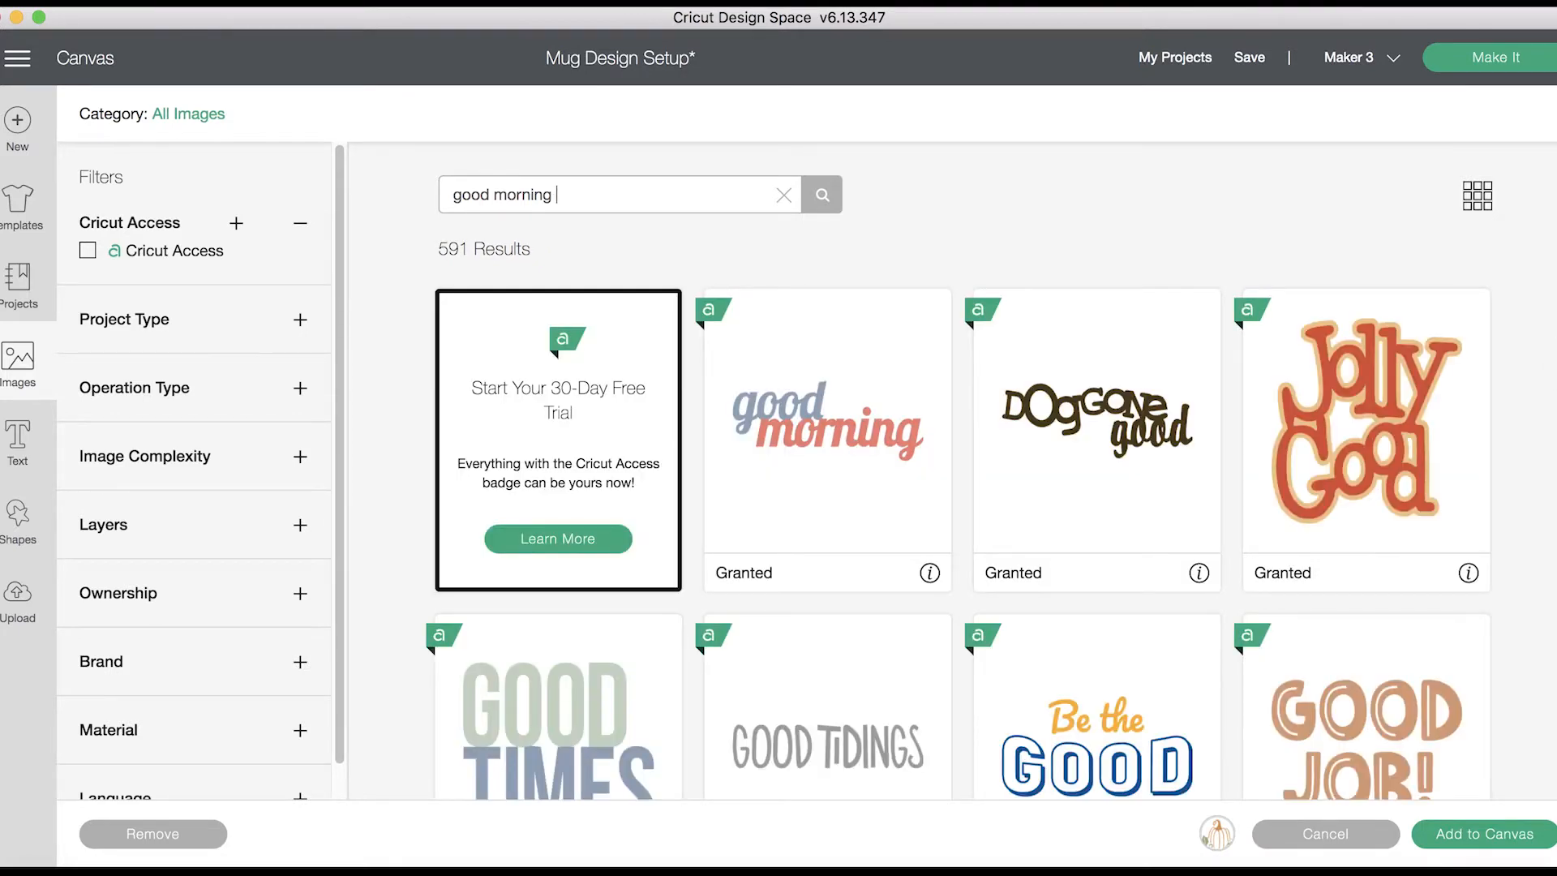
pyautogui.scroll(-8, 958, 541)
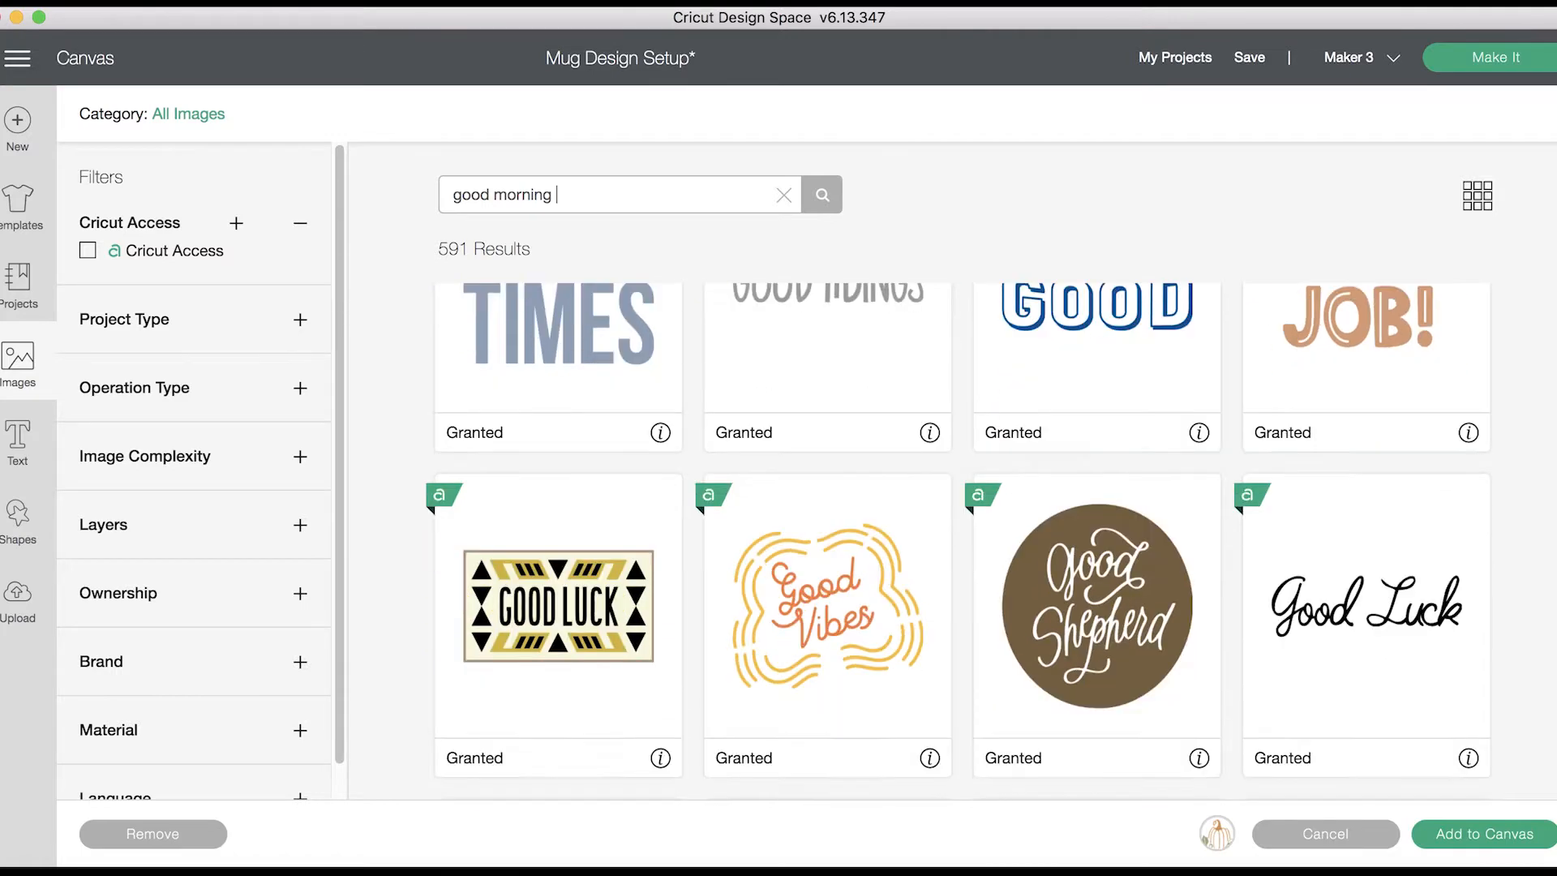
pyautogui.scroll(8, 958, 541)
# Step: Search the images for "good morning pumpkin", then select the thin black script "good morning" design and show its image details
pyautogui.write('pumpkin')
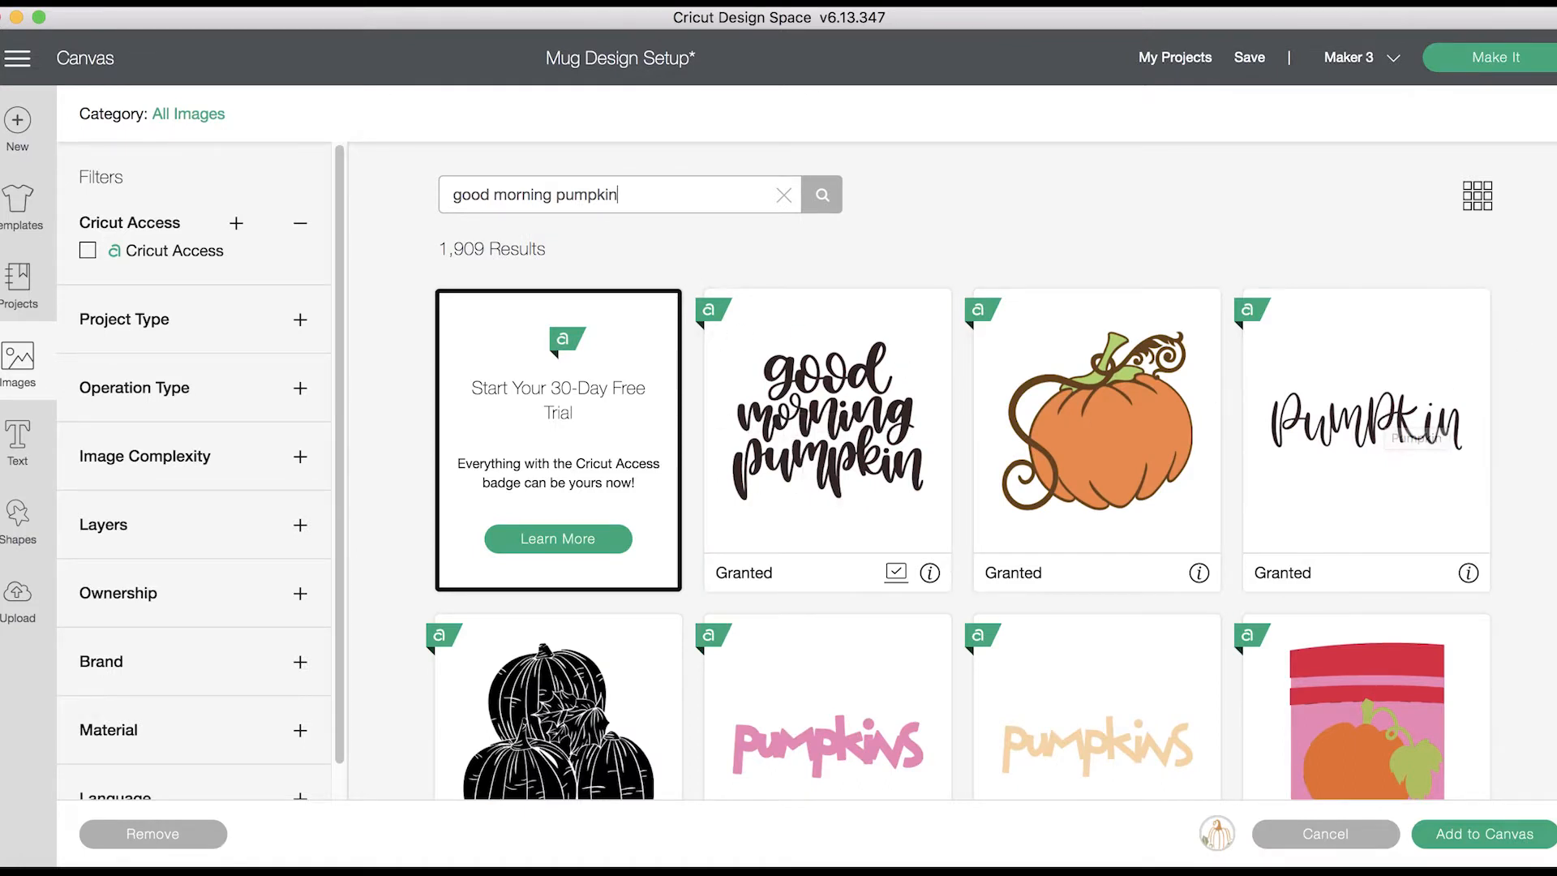
pyautogui.scroll(-10, 1395, 421)
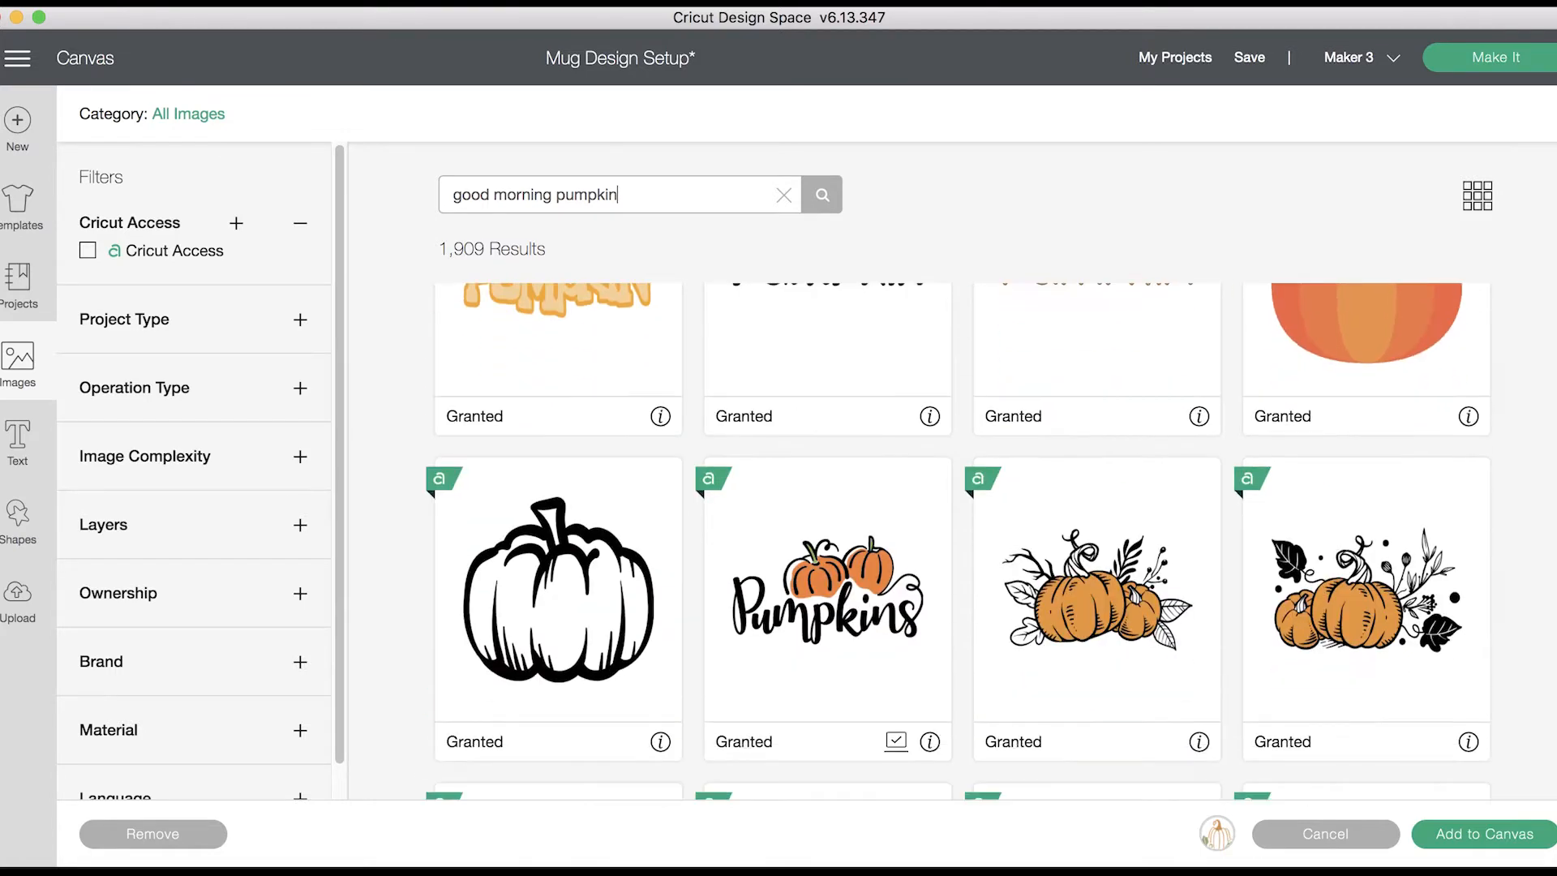
pyautogui.scroll(-14, 956, 542)
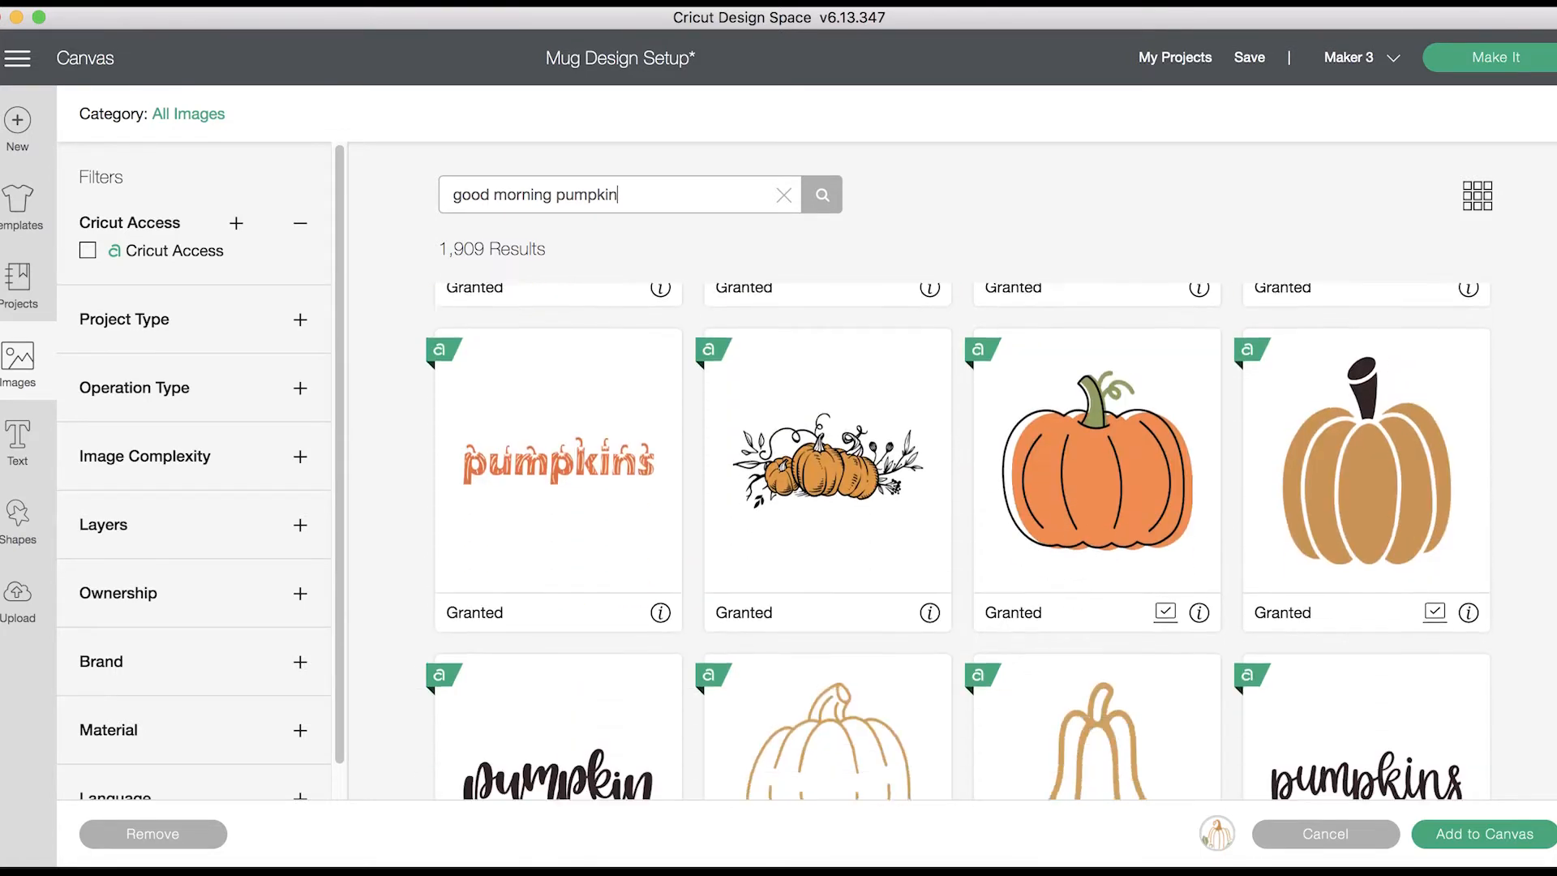
pyautogui.scroll(-13, 956, 542)
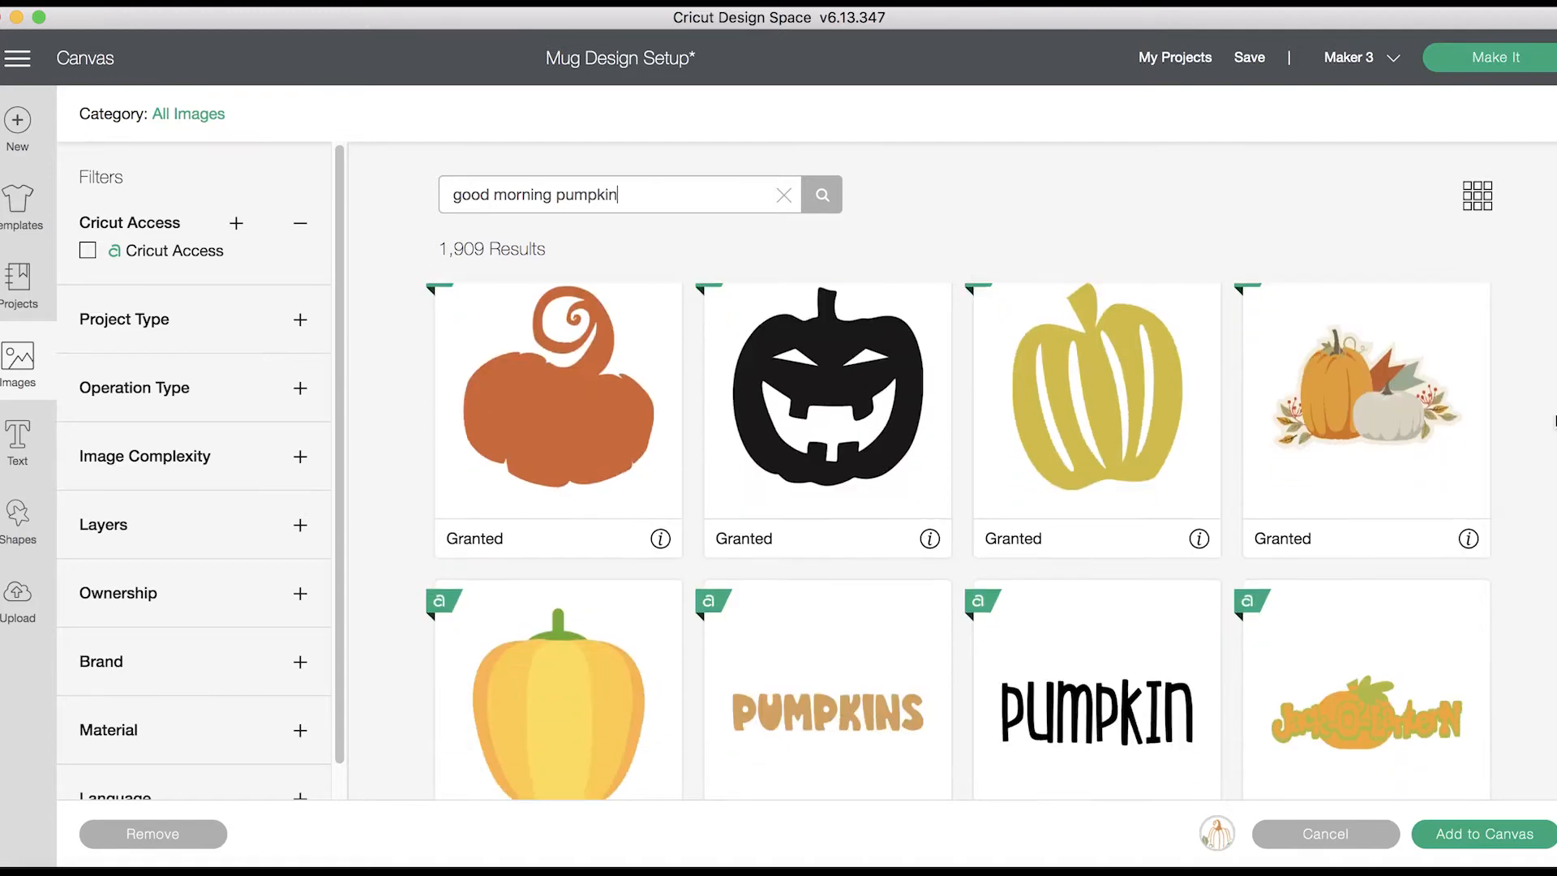
pyautogui.scroll(-15, 1554, 420)
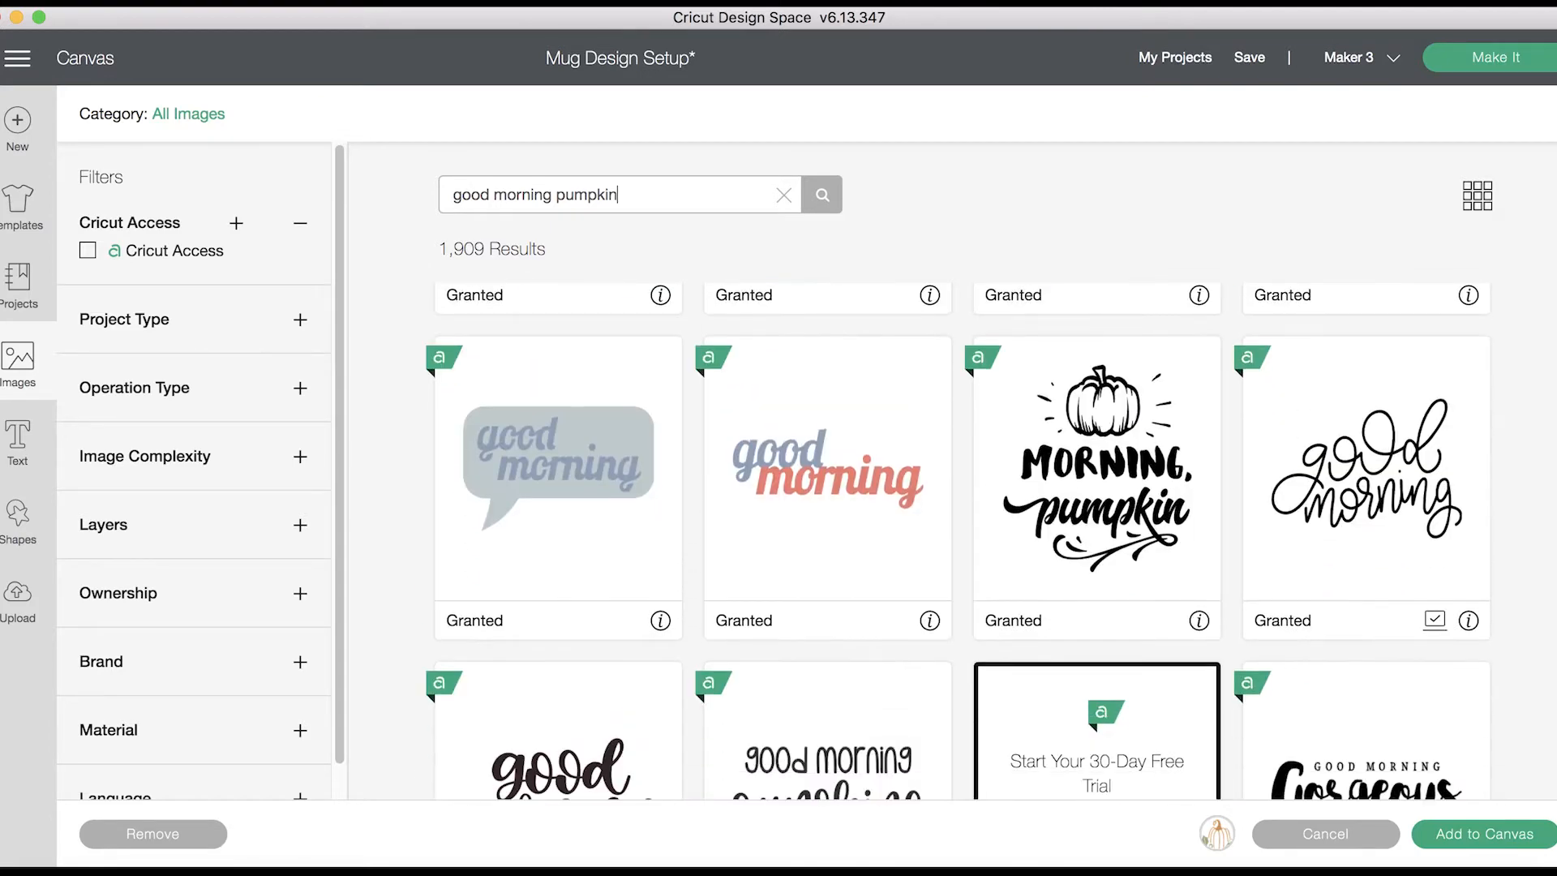
pyautogui.click(1382, 462)
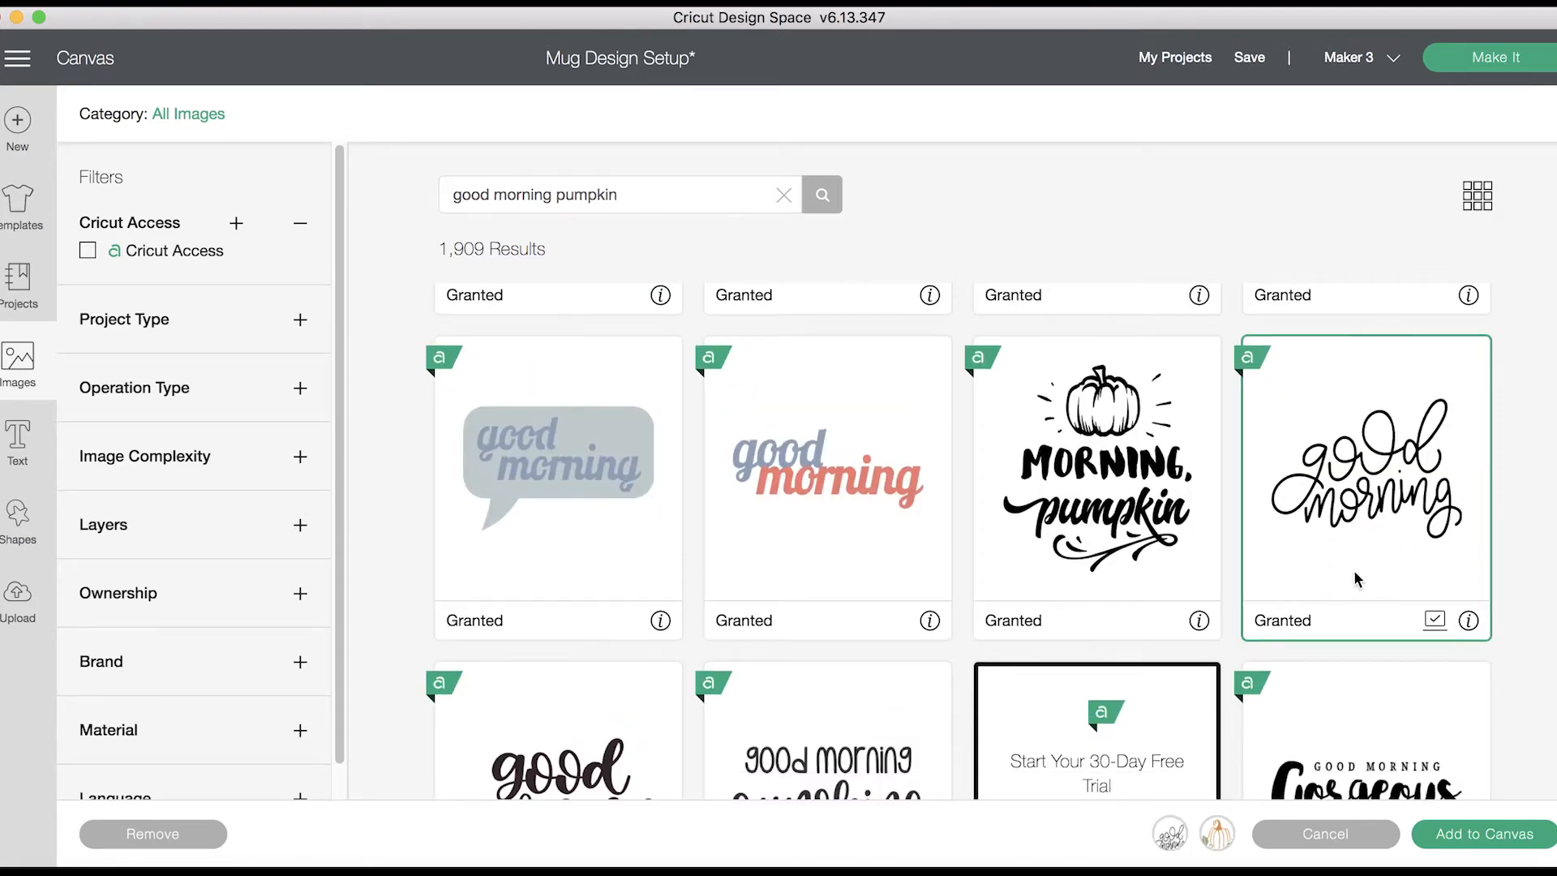
pyautogui.click(1471, 623)
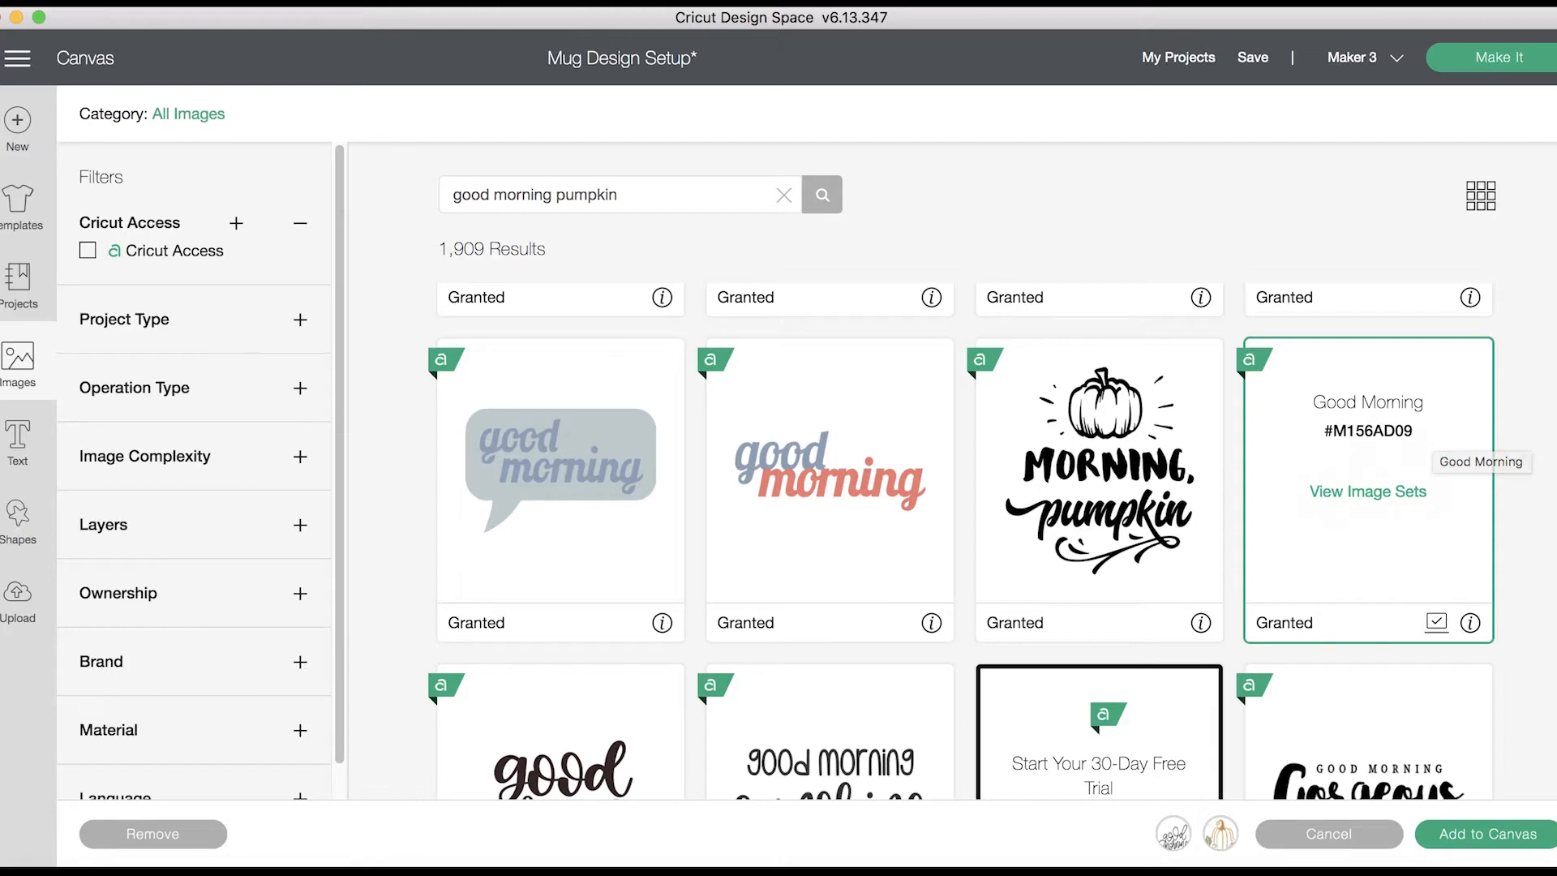
# Step: Add the thin black capital-letter "PUMPKIN" word to the selection, show its details, and insert all selected images on the canvas
pyautogui.scroll(-10, 962, 541)
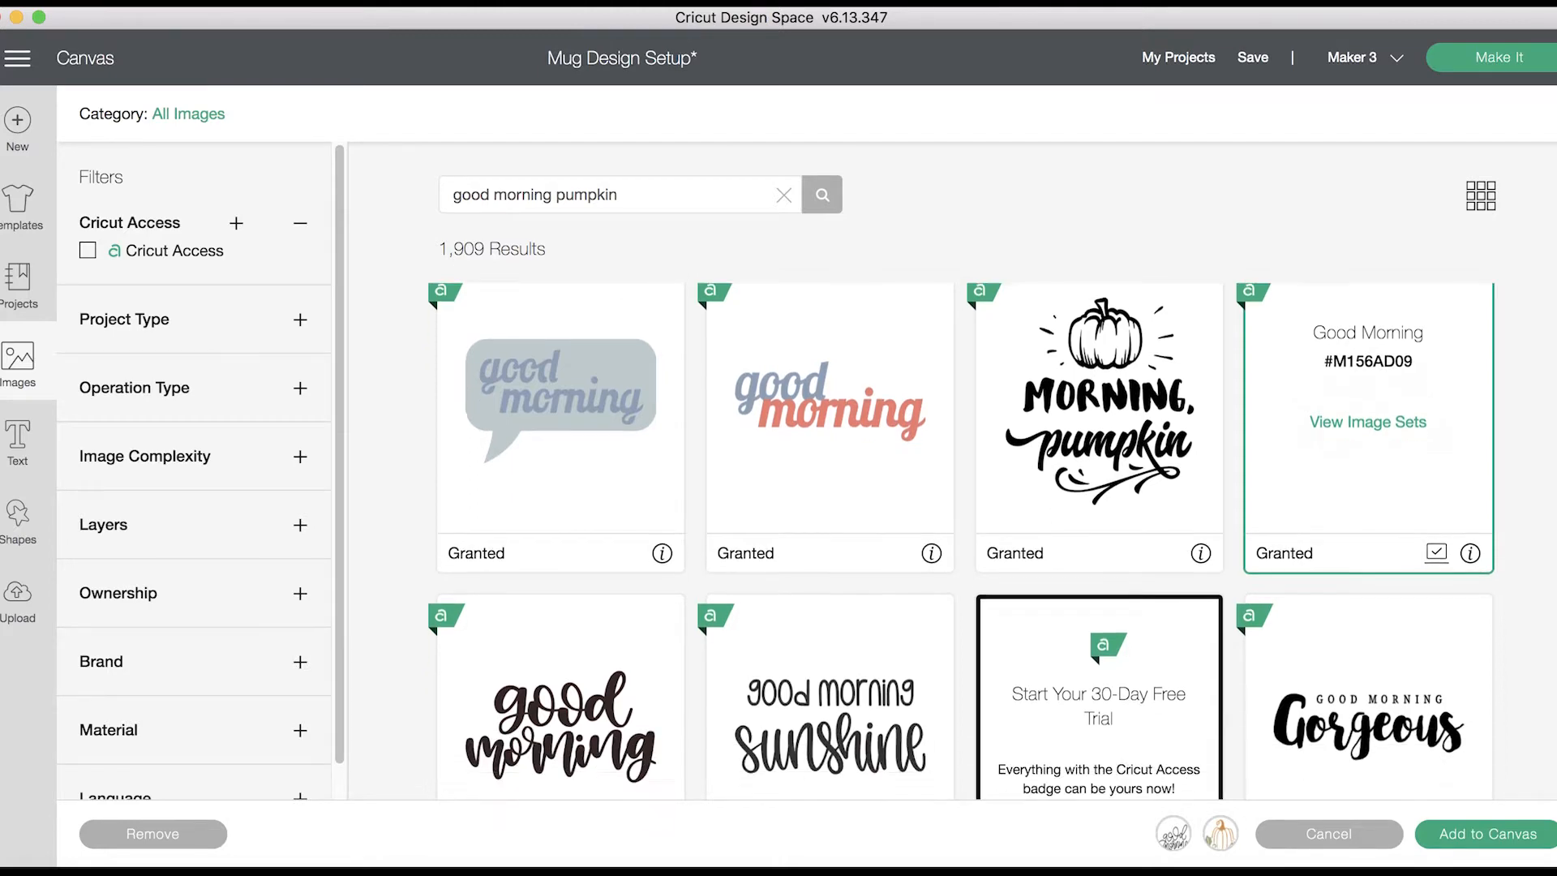
pyautogui.scroll(-15, 959, 541)
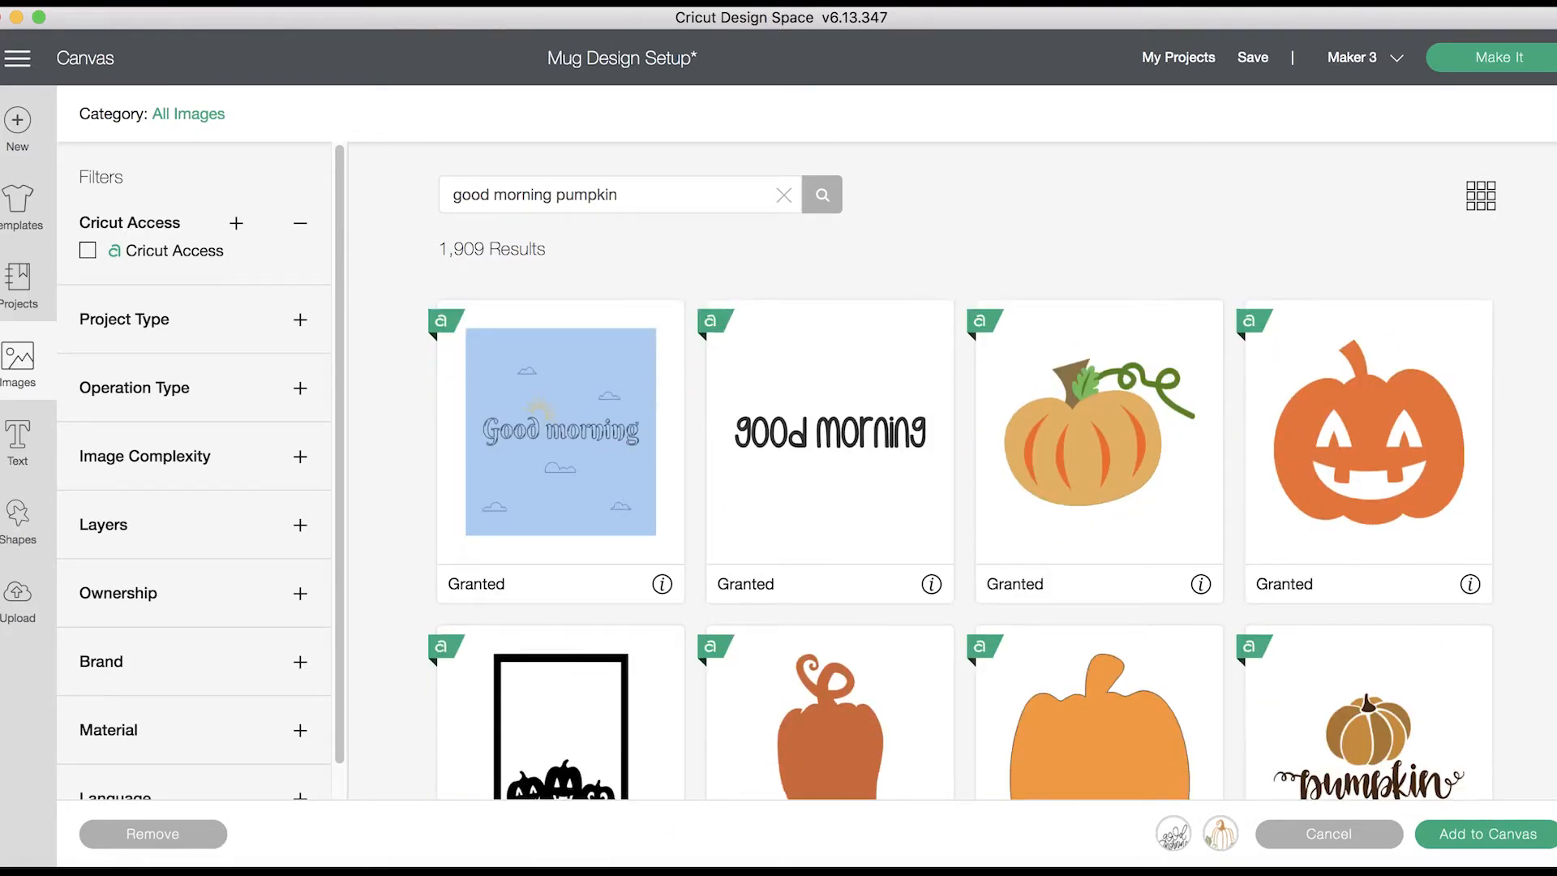
pyautogui.scroll(-5, 1058, 418)
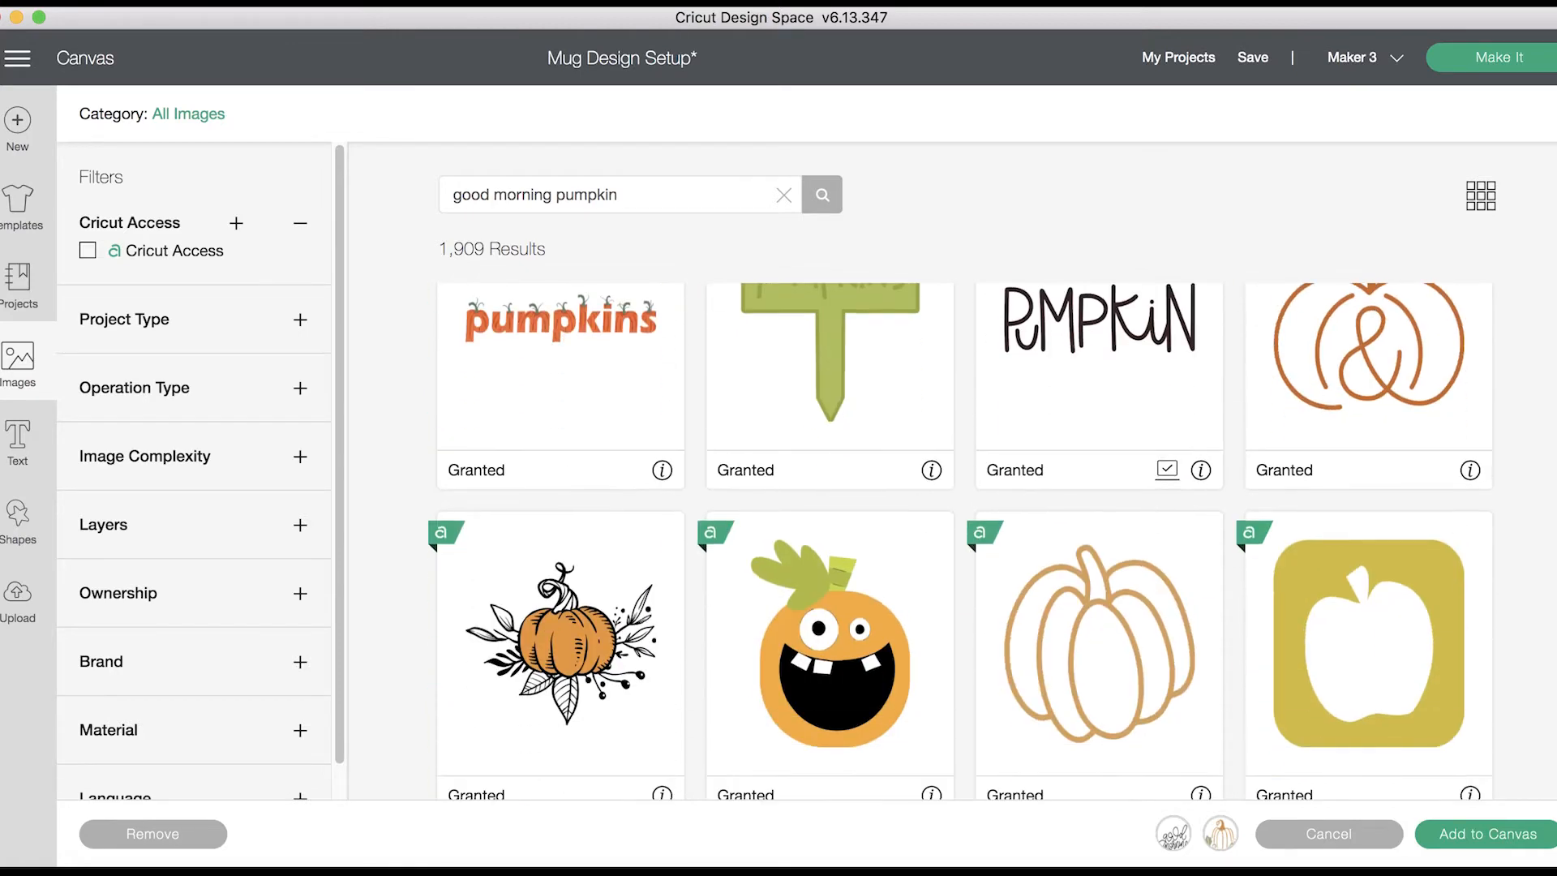
pyautogui.scroll(2, 1058, 419)
pyautogui.click(1058, 418)
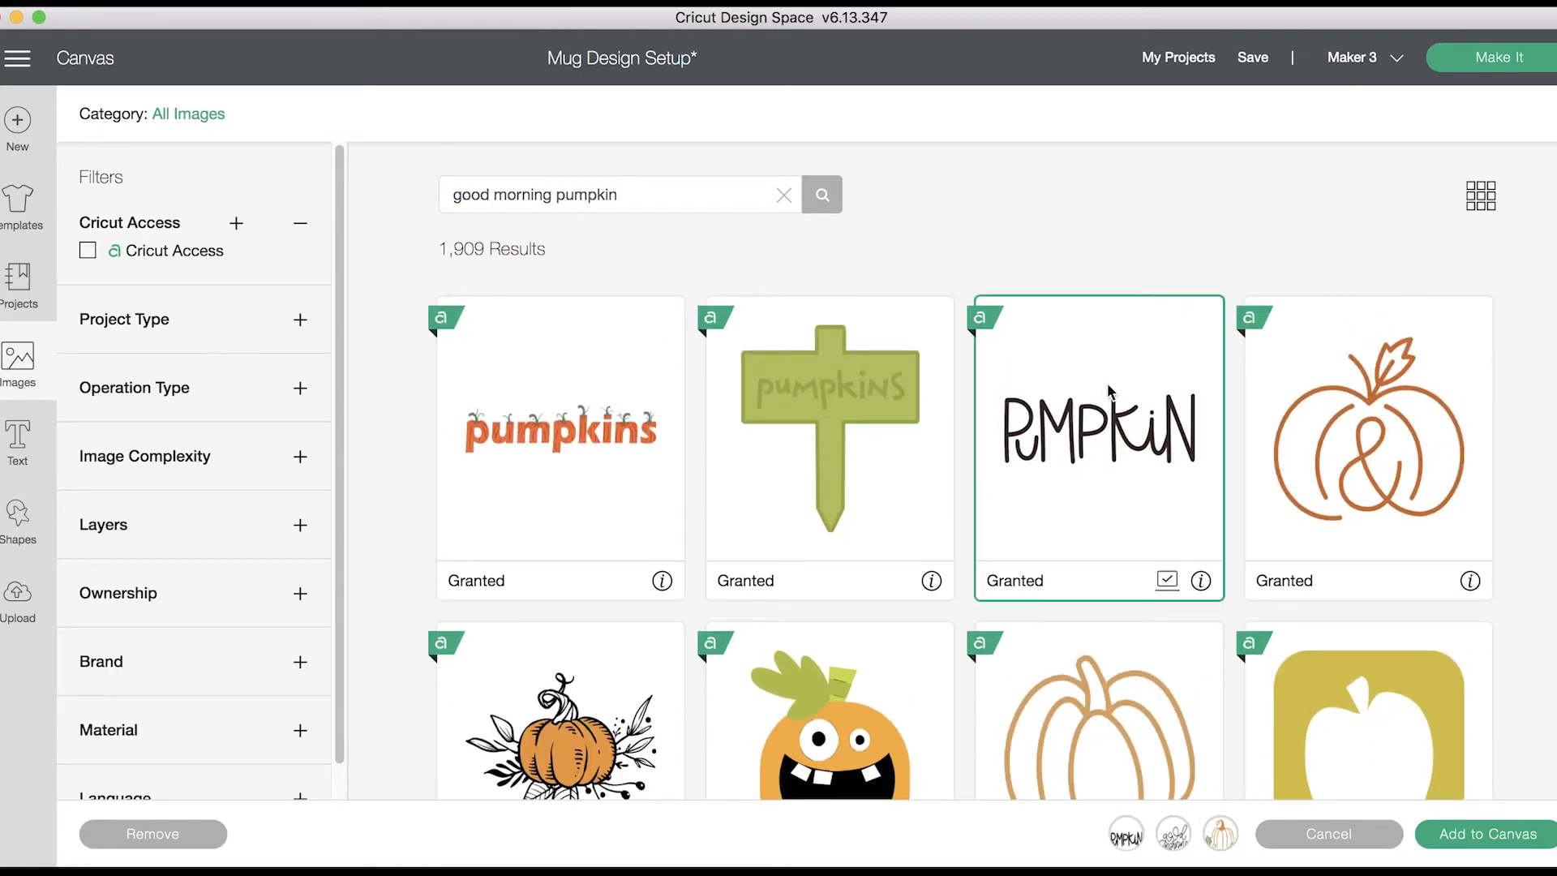
pyautogui.click(1201, 580)
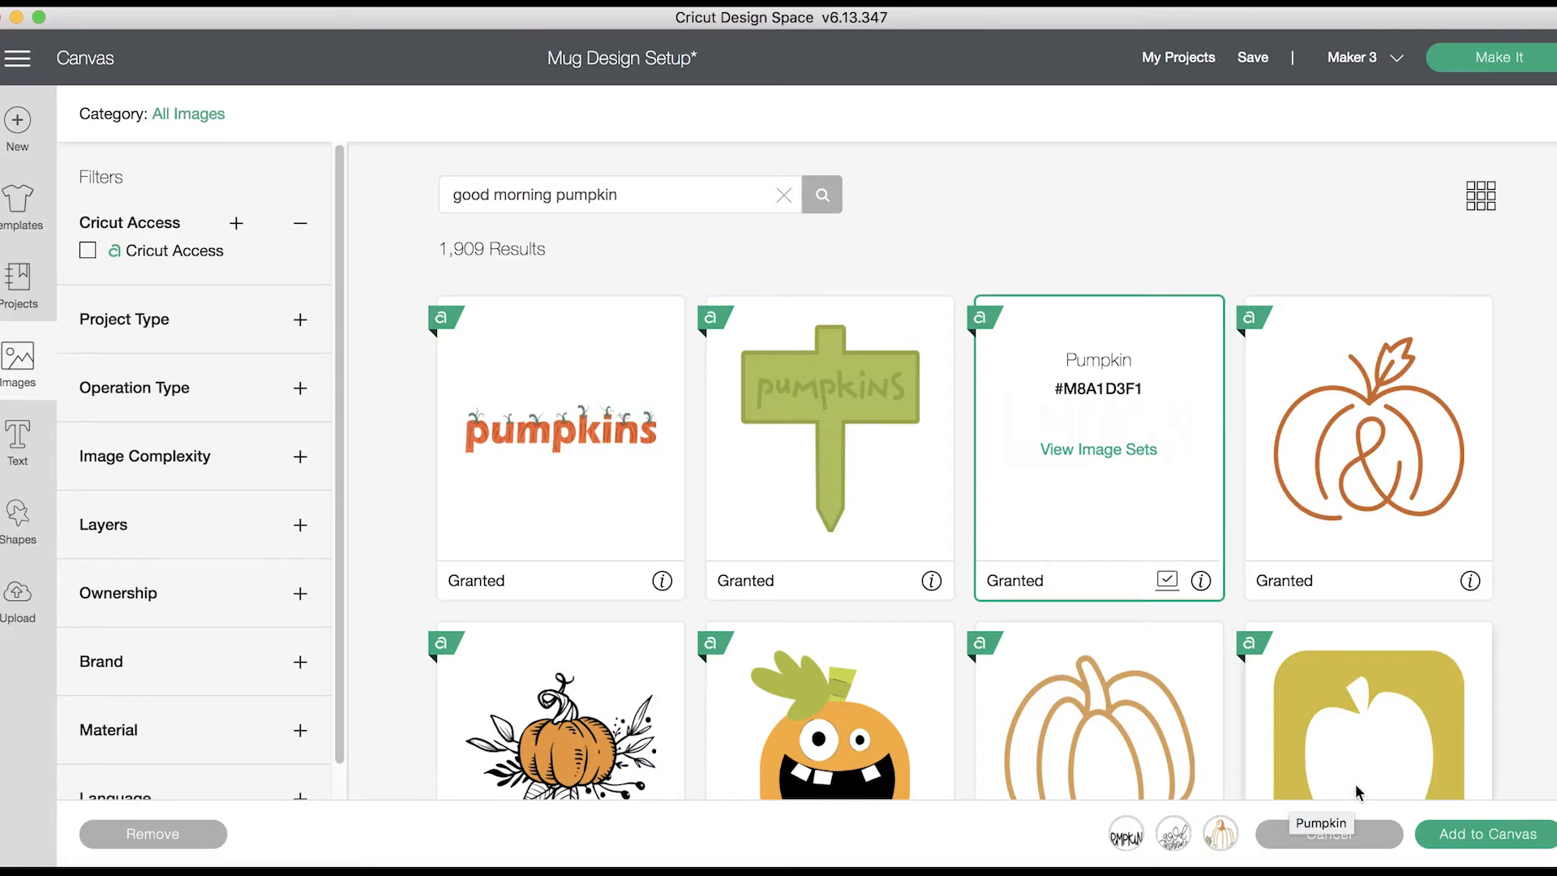
pyautogui.click(1439, 837)
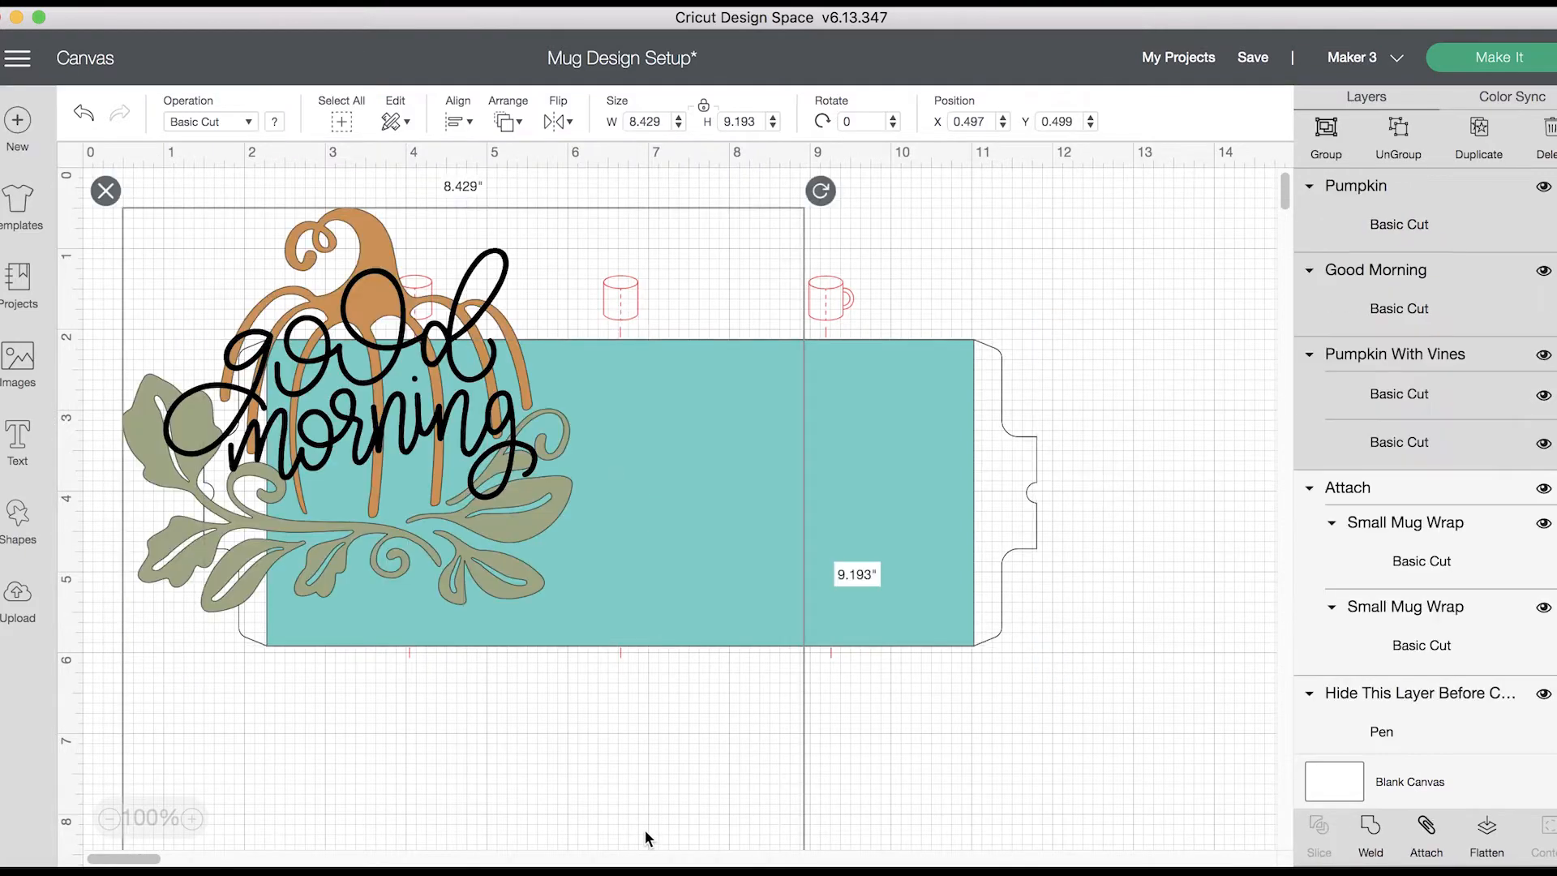
pyautogui.click(1129, 504)
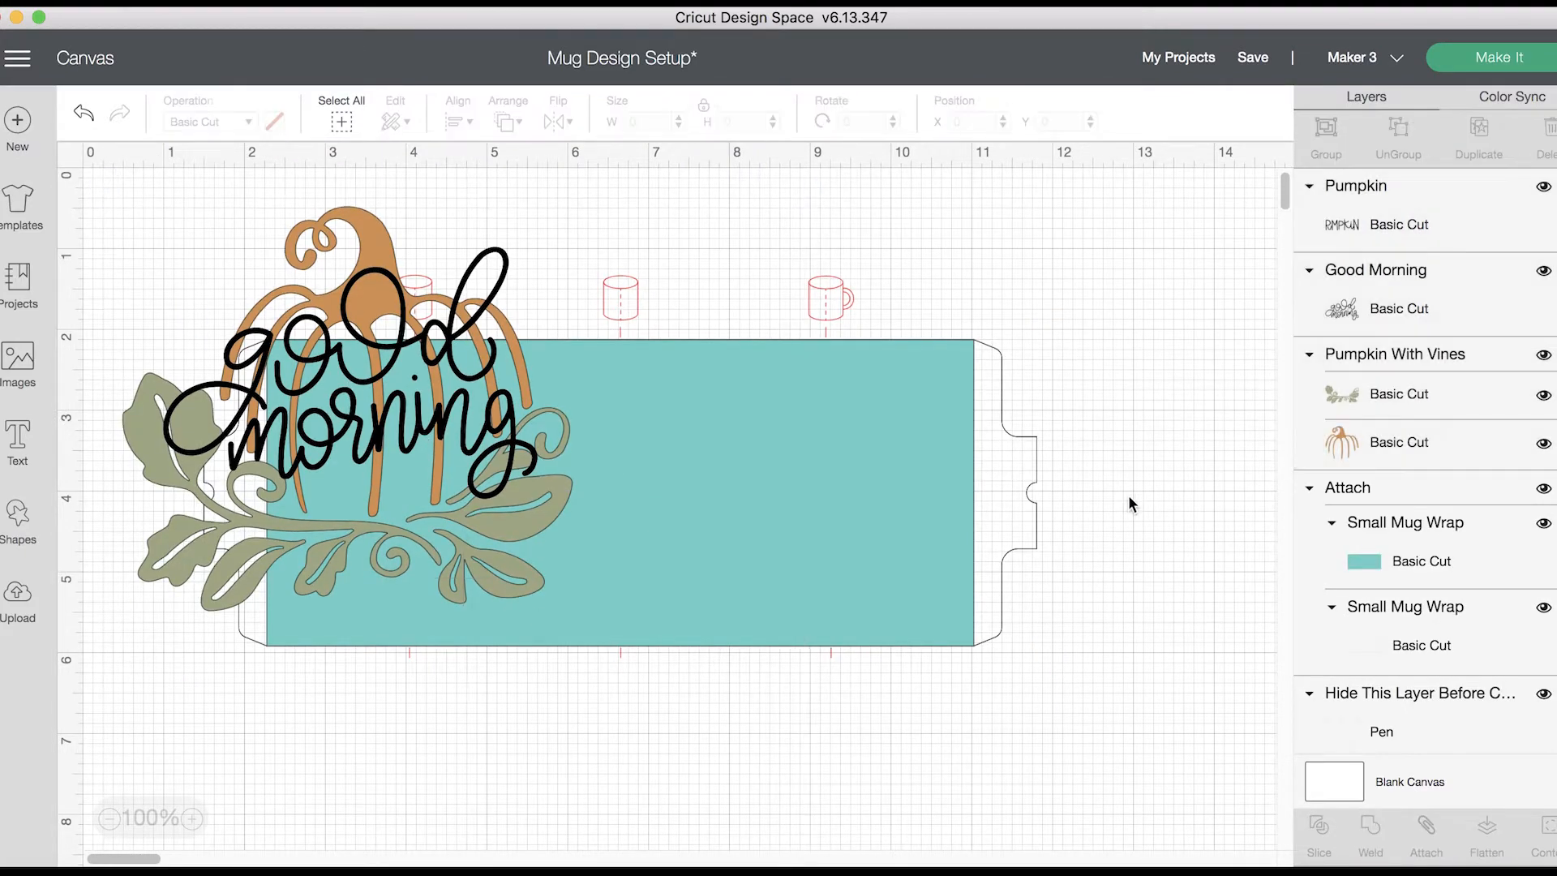
# Step: Shrink "good morning" onto the left half of the teal wrap and the pumpkin with vines, about 3.04 × 2.73 in, onto its right half
pyautogui.moveTo(456, 413); pyautogui.dragTo(906, 513)
pyautogui.click(377, 354)
pyautogui.moveTo(377, 354); pyautogui.dragTo(1098, 470)
pyautogui.click(691, 516)
pyautogui.moveTo(691, 517); pyautogui.dragTo(404, 516)
pyautogui.moveTo(721, 601); pyautogui.dragTo(586, 515)
pyautogui.moveTo(421, 384); pyautogui.dragTo(404, 423)
pyautogui.moveTo(1069, 530); pyautogui.dragTo(840, 474)
pyautogui.moveTo(1060, 685); pyautogui.dragTo(903, 501)
pyautogui.moveTo(757, 324); pyautogui.dragTo(808, 380)
pyautogui.moveTo(938, 597); pyautogui.dragTo(892, 556)
pyautogui.moveTo(779, 464); pyautogui.dragTo(800, 493)
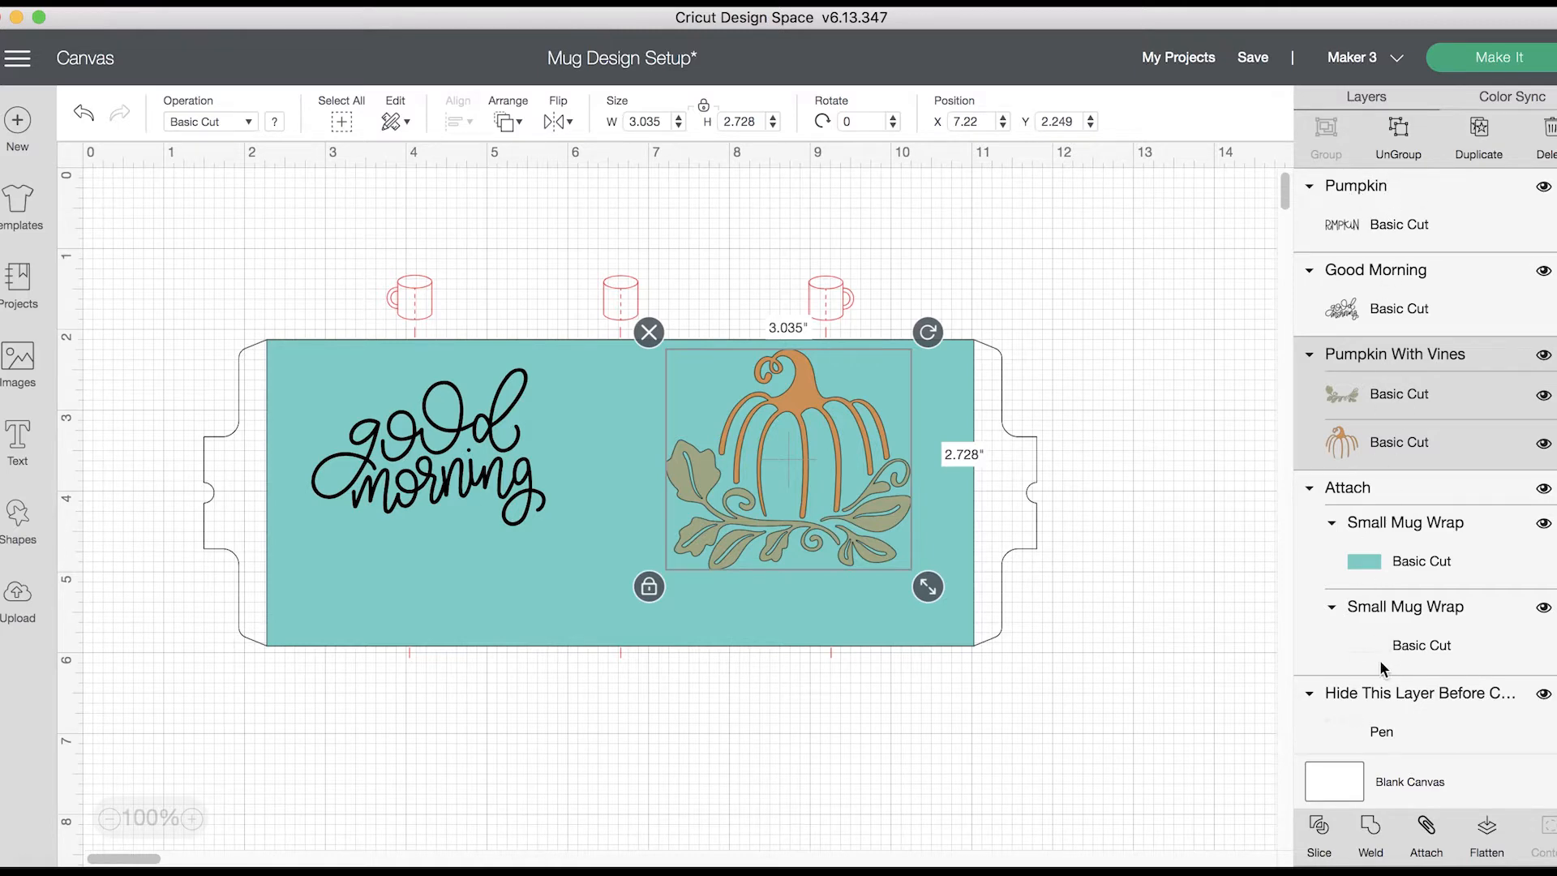
# Step: Reduce the "PUMPKIN" word to about 2.18 × 0.74 in and place it on the teal wrap beneath "good morning"
pyautogui.click(1369, 234)
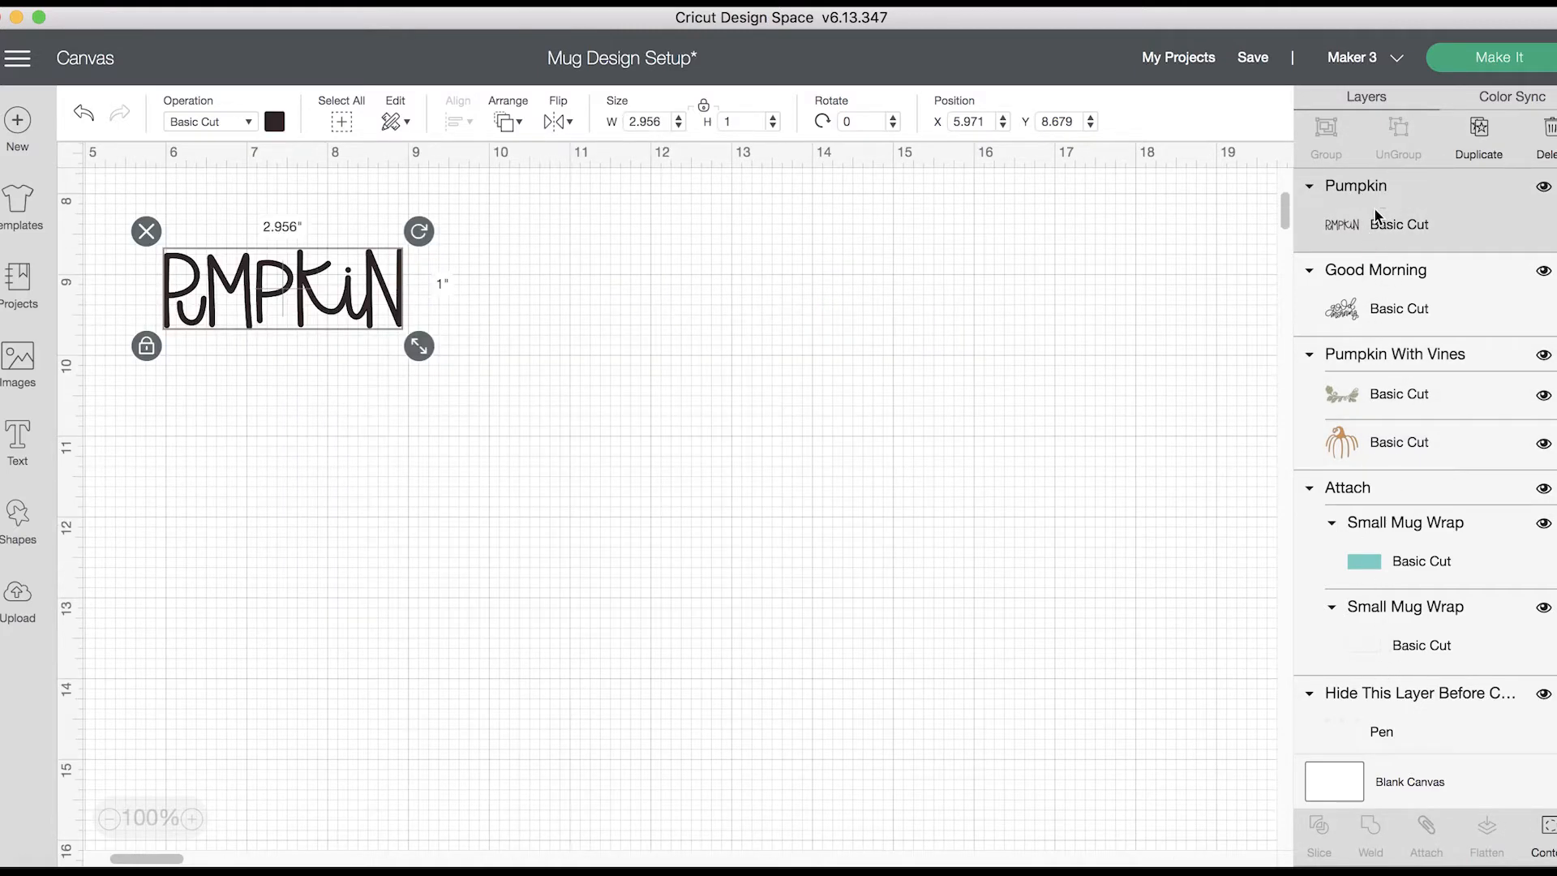
pyautogui.click(615, 371)
pyautogui.click(401, 292)
pyautogui.click(110, 817)
pyautogui.click(110, 817)
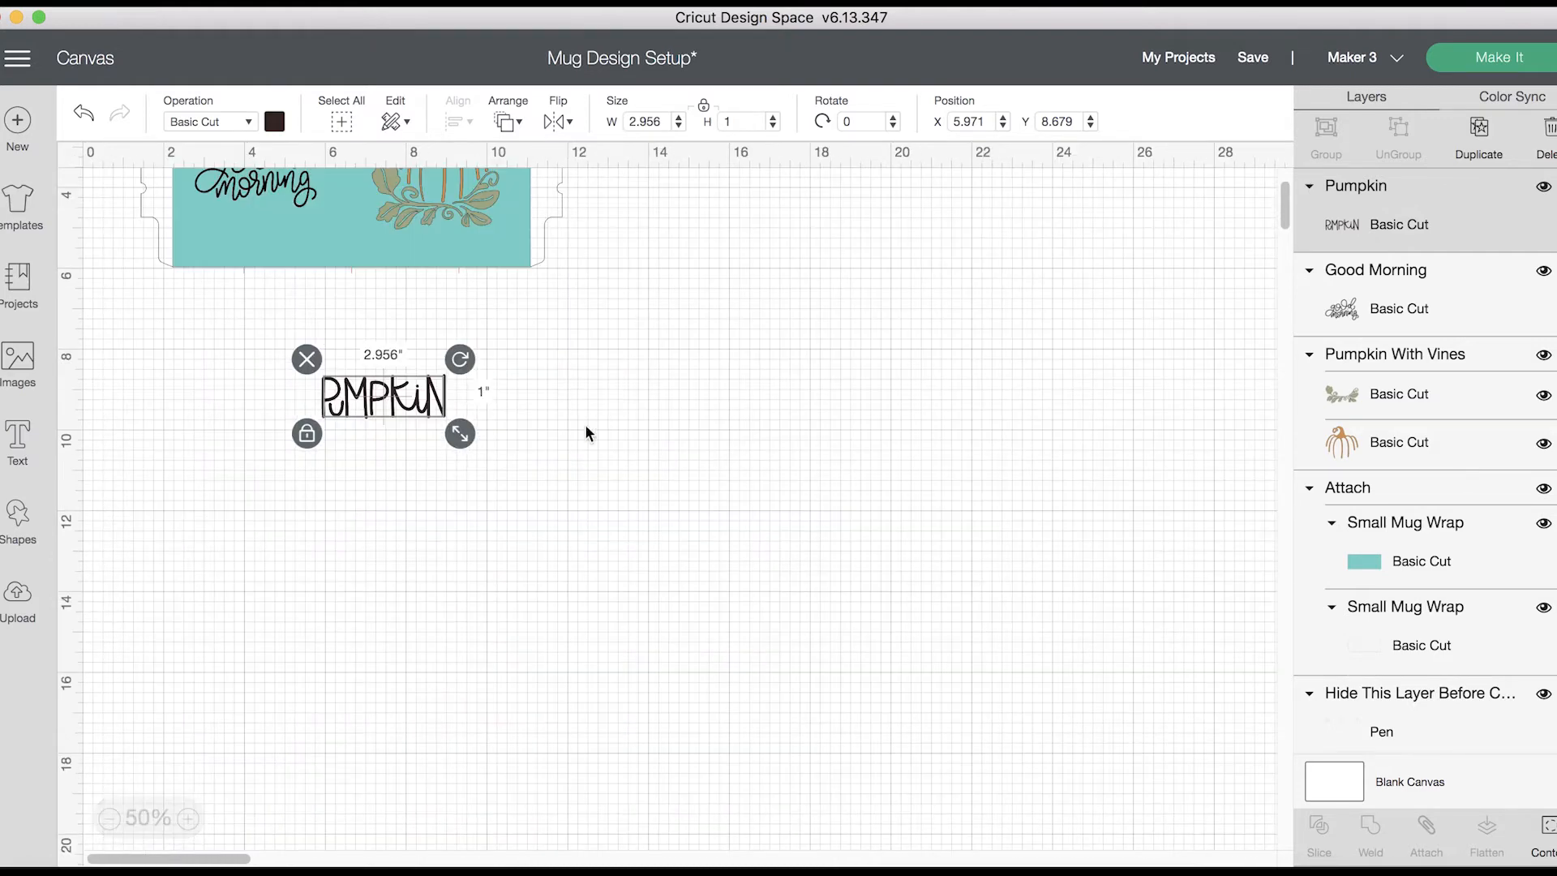
pyautogui.moveTo(464, 436); pyautogui.dragTo(280, 249)
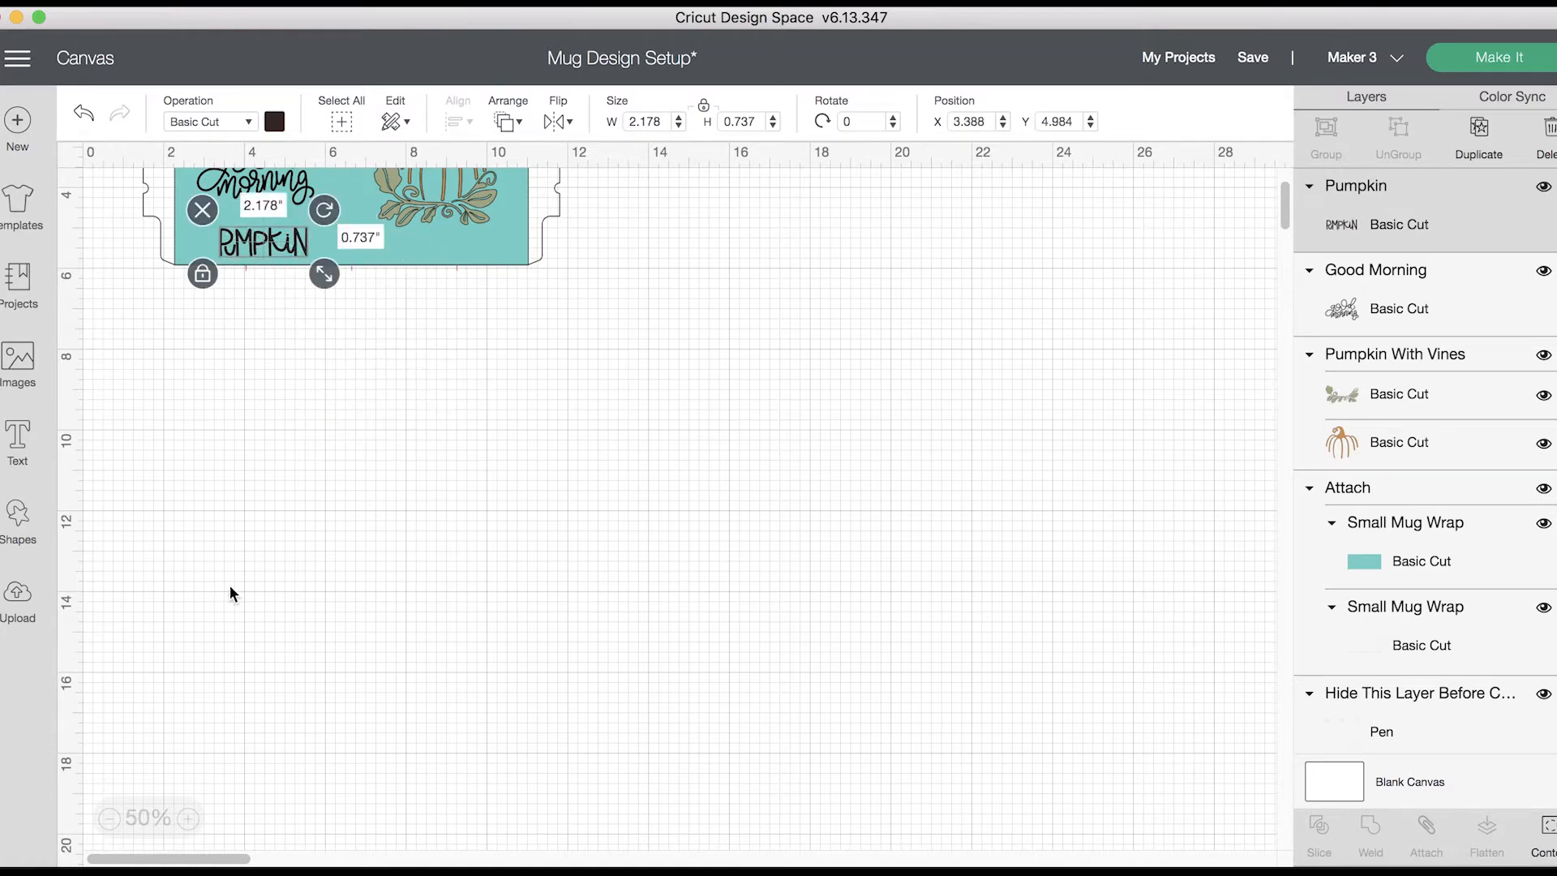
# Step: Resize "good morning" to about 3.04 × 2.05 in and fit "PUMPKIN", at about 2.07 × 0.70 in, closely beneath it
pyautogui.click(188, 818)
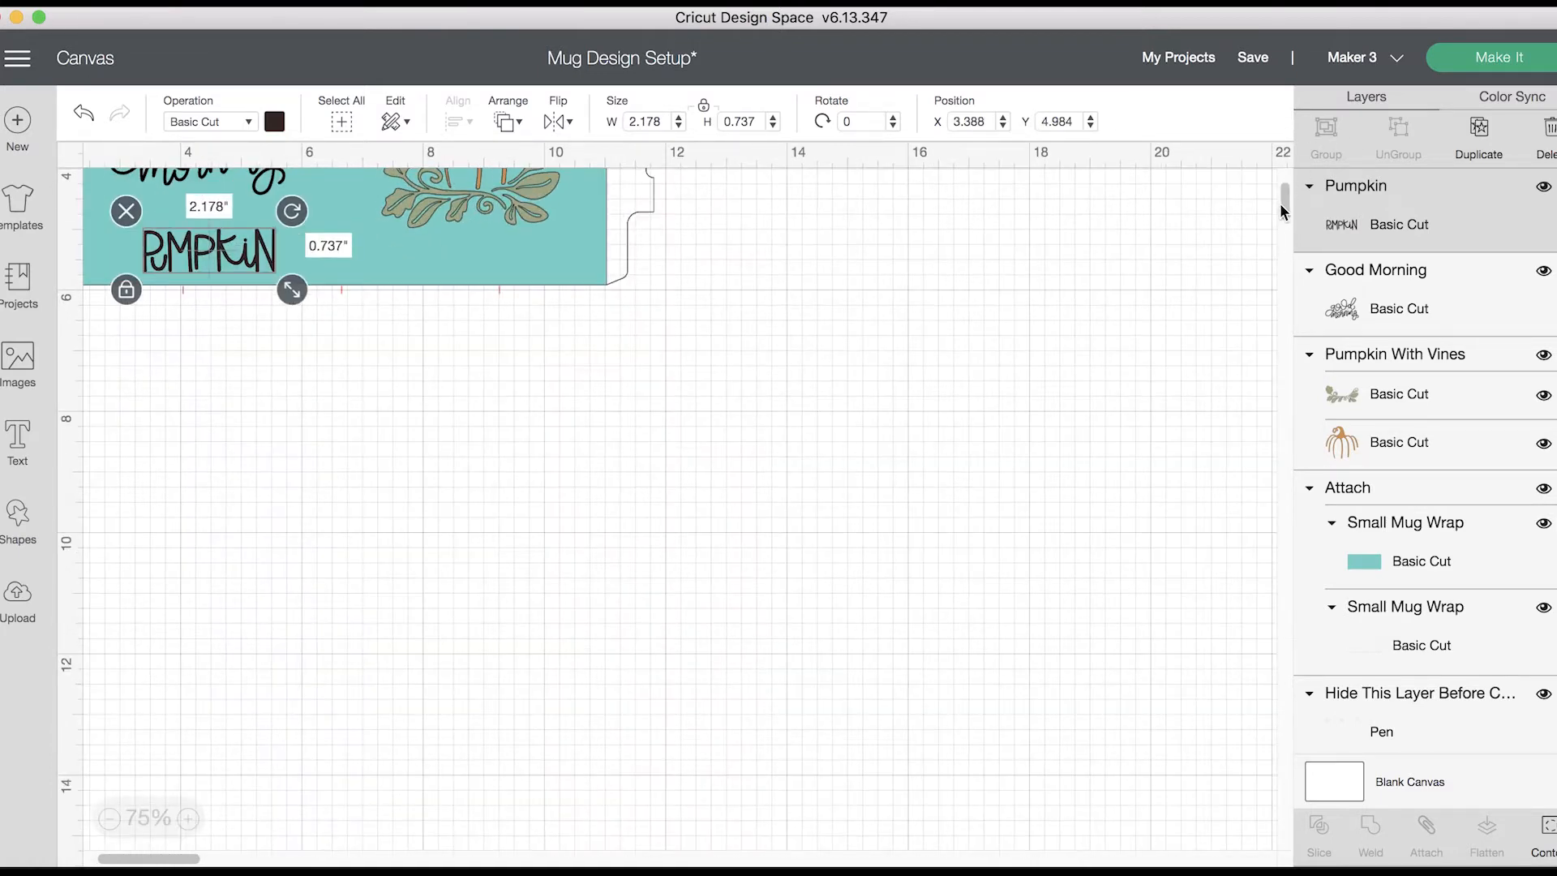
pyautogui.click(1279, 202)
pyautogui.scroll(5, 1279, 159)
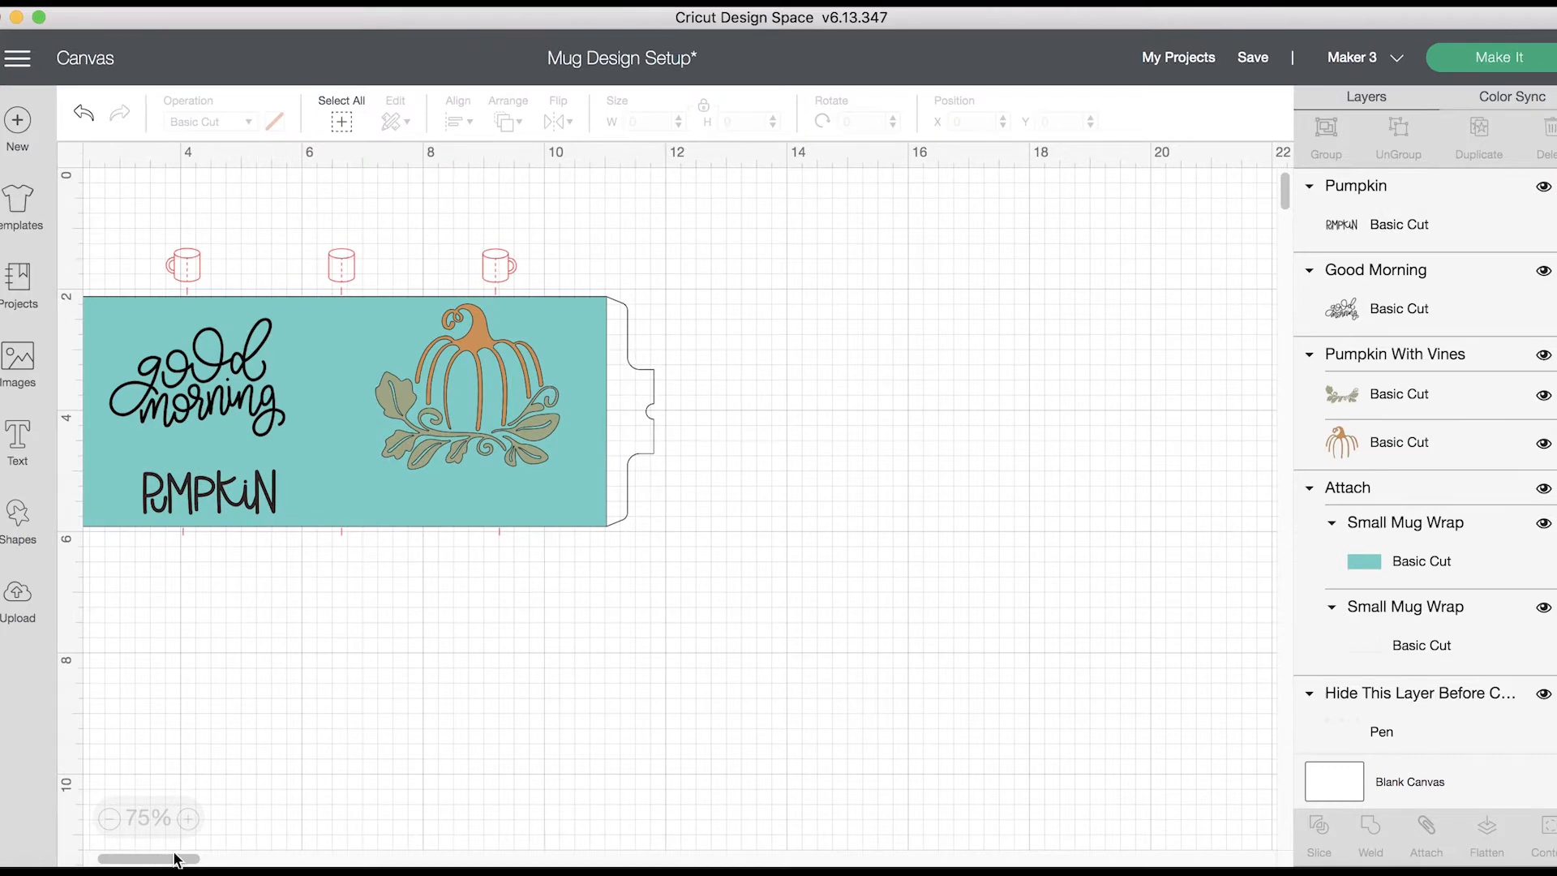
pyautogui.moveTo(177, 859); pyautogui.dragTo(166, 859)
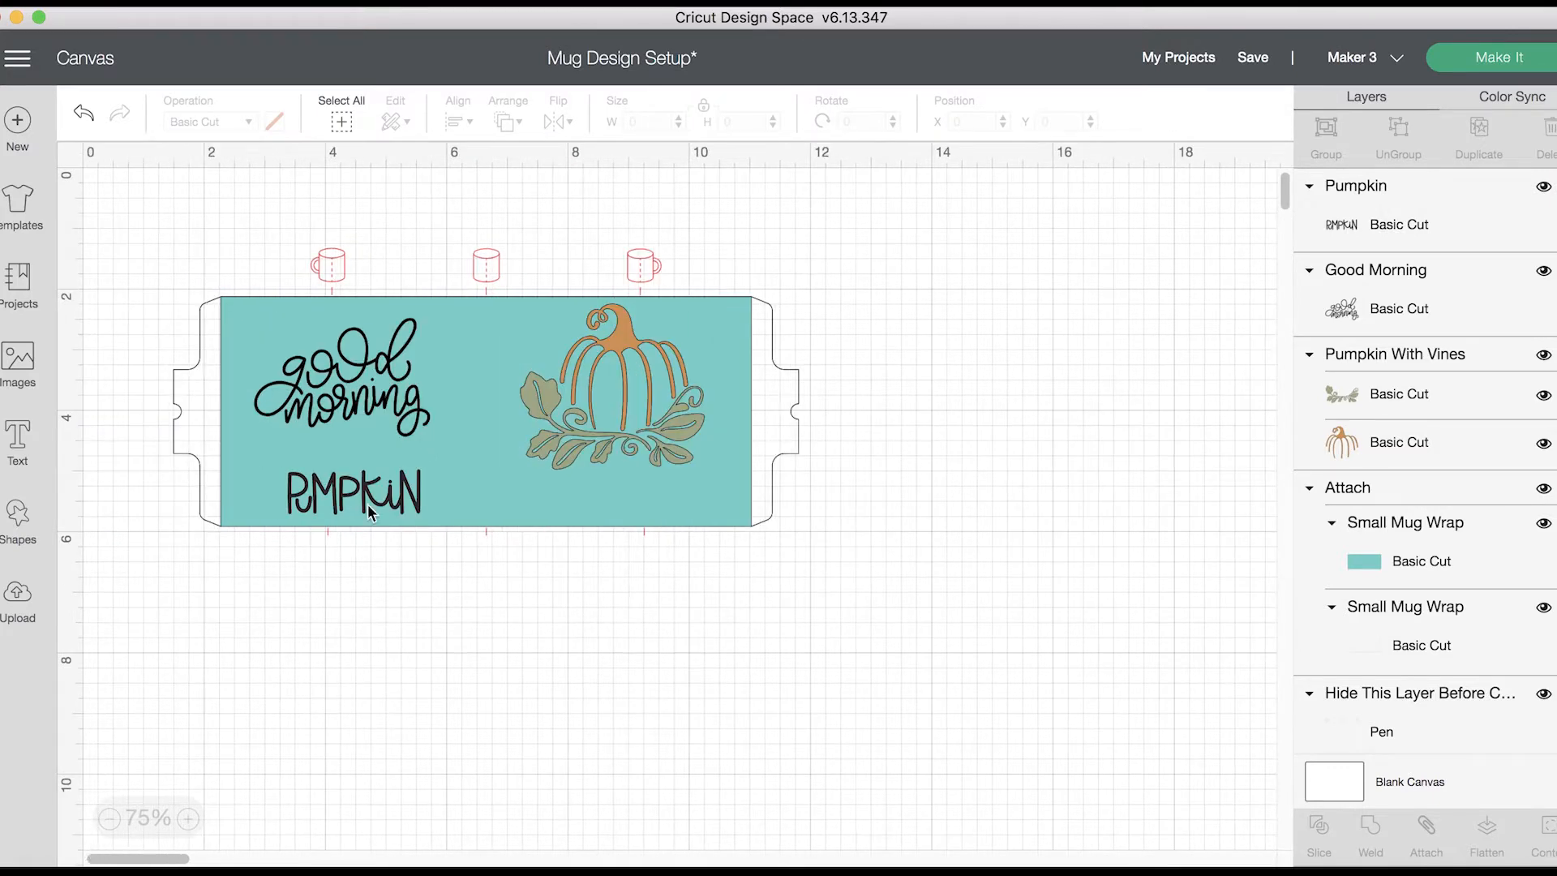
pyautogui.moveTo(367, 410); pyautogui.dragTo(357, 406)
pyautogui.moveTo(440, 451); pyautogui.dragTo(427, 447)
pyautogui.moveTo(379, 505); pyautogui.dragTo(342, 459)
pyautogui.moveTo(341, 378); pyautogui.dragTo(345, 382)
pyautogui.moveTo(437, 460); pyautogui.dragTo(456, 474)
pyautogui.moveTo(380, 401); pyautogui.dragTo(384, 405)
pyautogui.moveTo(376, 472); pyautogui.dragTo(372, 475)
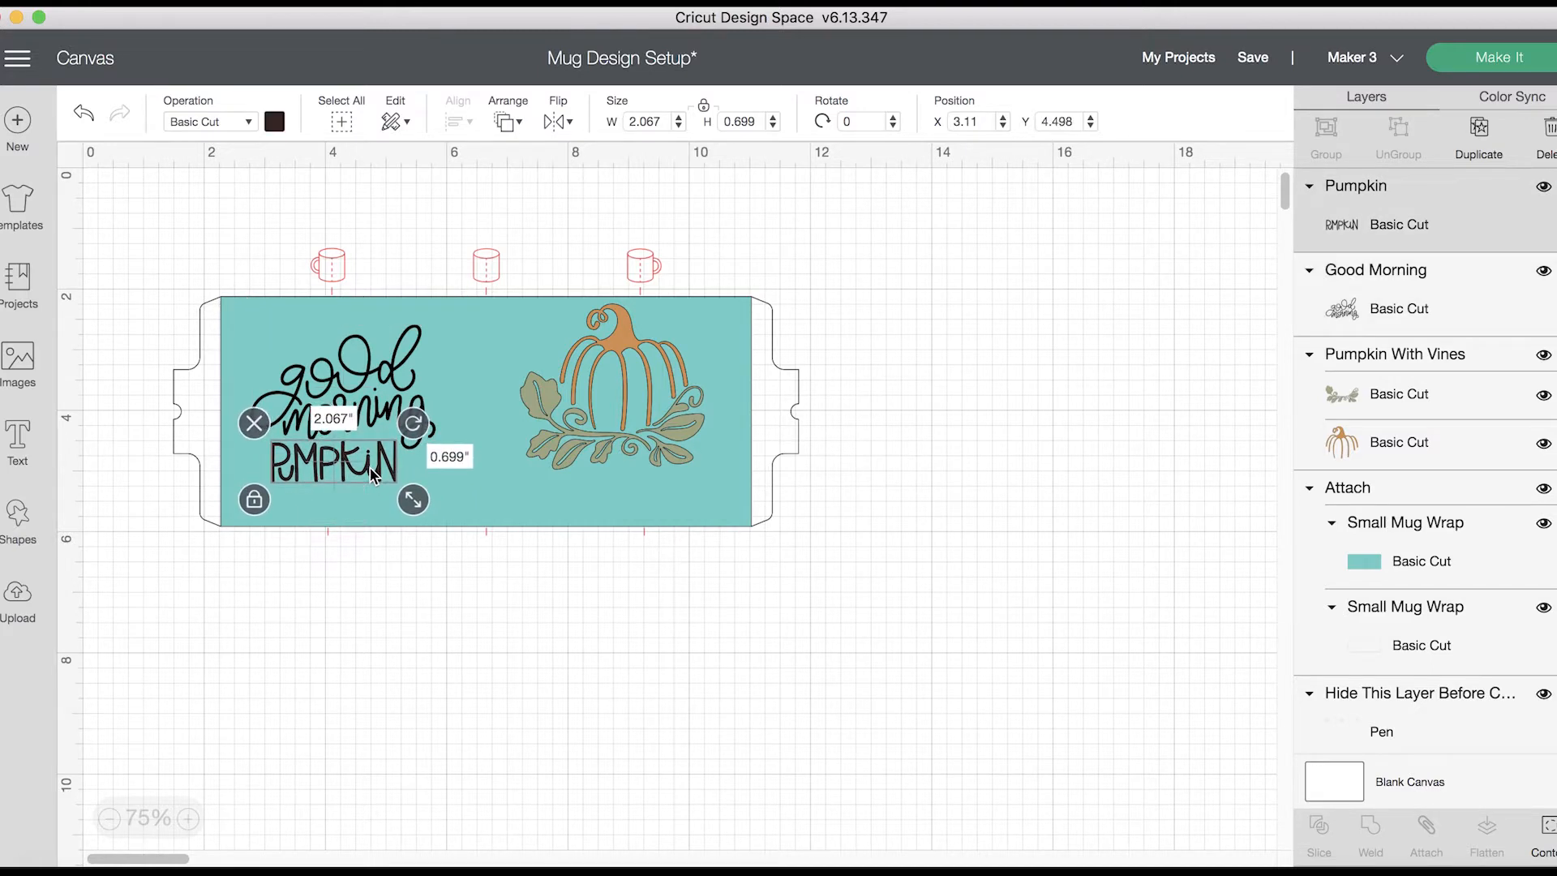
# Step: Scale the pumpkin with vines to about 2.93 × 2.64 in and move it to about X 7.72, Y 2.64 on the wrap
pyautogui.click(605, 426)
pyautogui.moveTo(725, 491); pyautogui.dragTo(720, 485)
pyautogui.moveTo(652, 406); pyautogui.dragTo(681, 430)
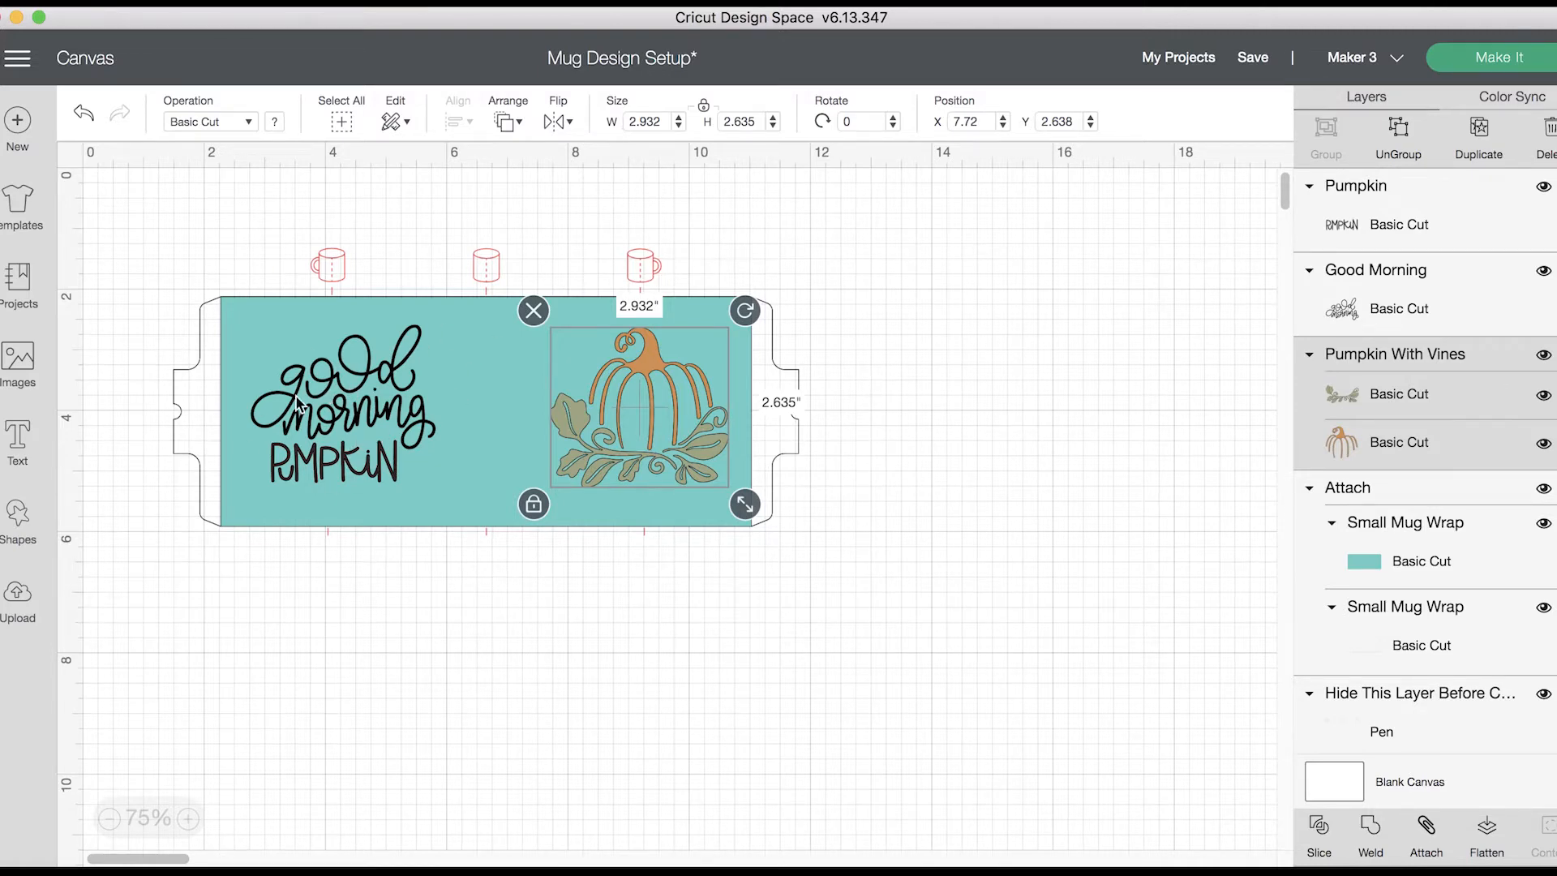
# Step: Slice the "good morning" lettering out of the teal wrap and move the black lettering off to the right of the wrap
pyautogui.click(361, 373)
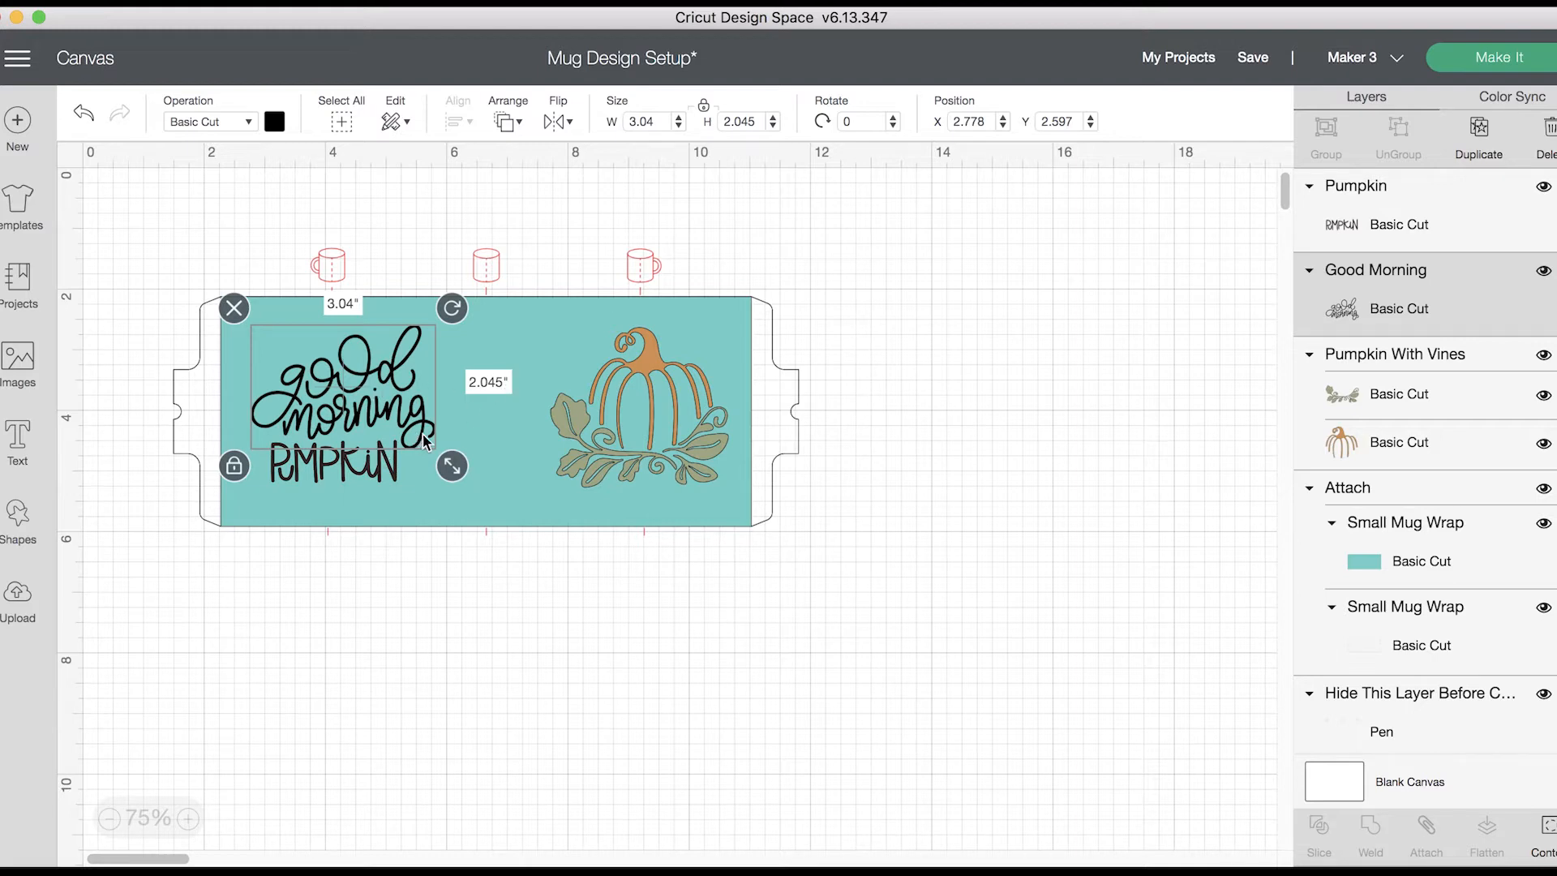
pyautogui.click(1436, 566)
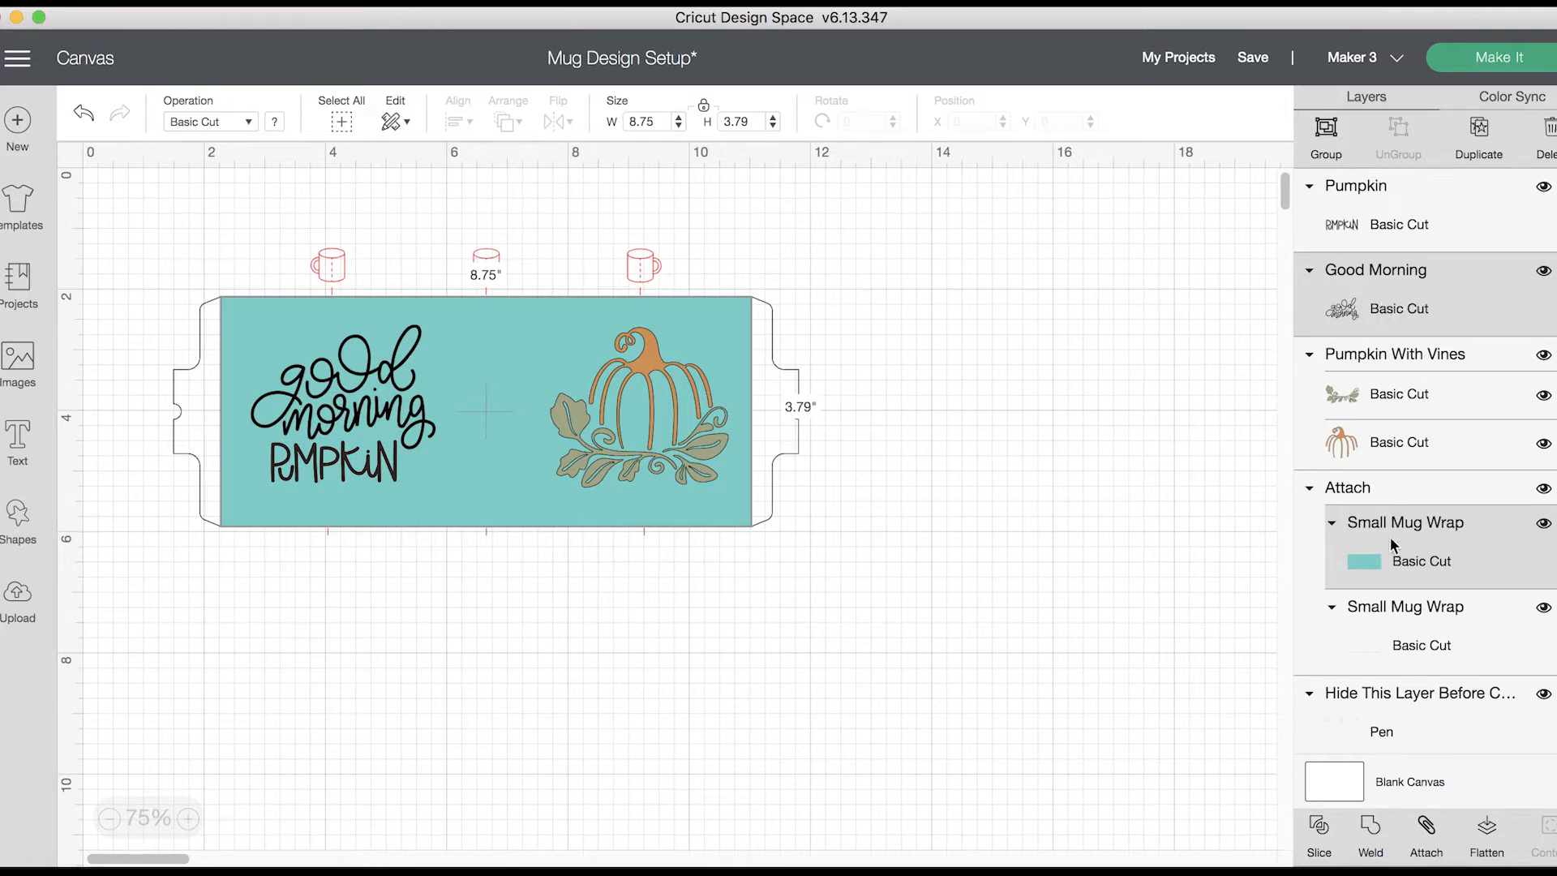
pyautogui.click(1320, 835)
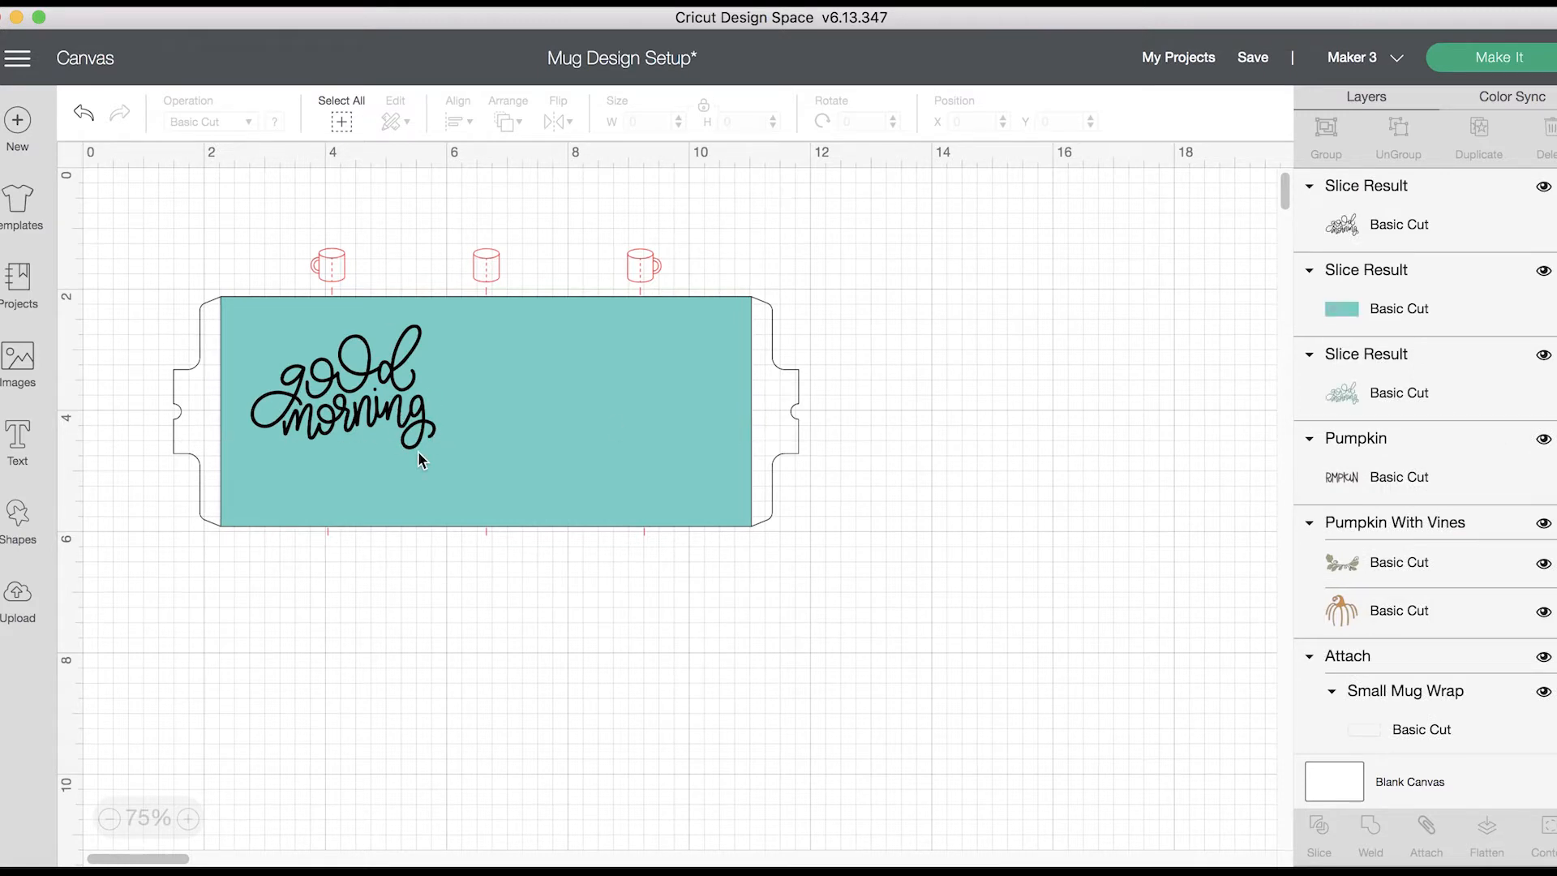
pyautogui.click(365, 380)
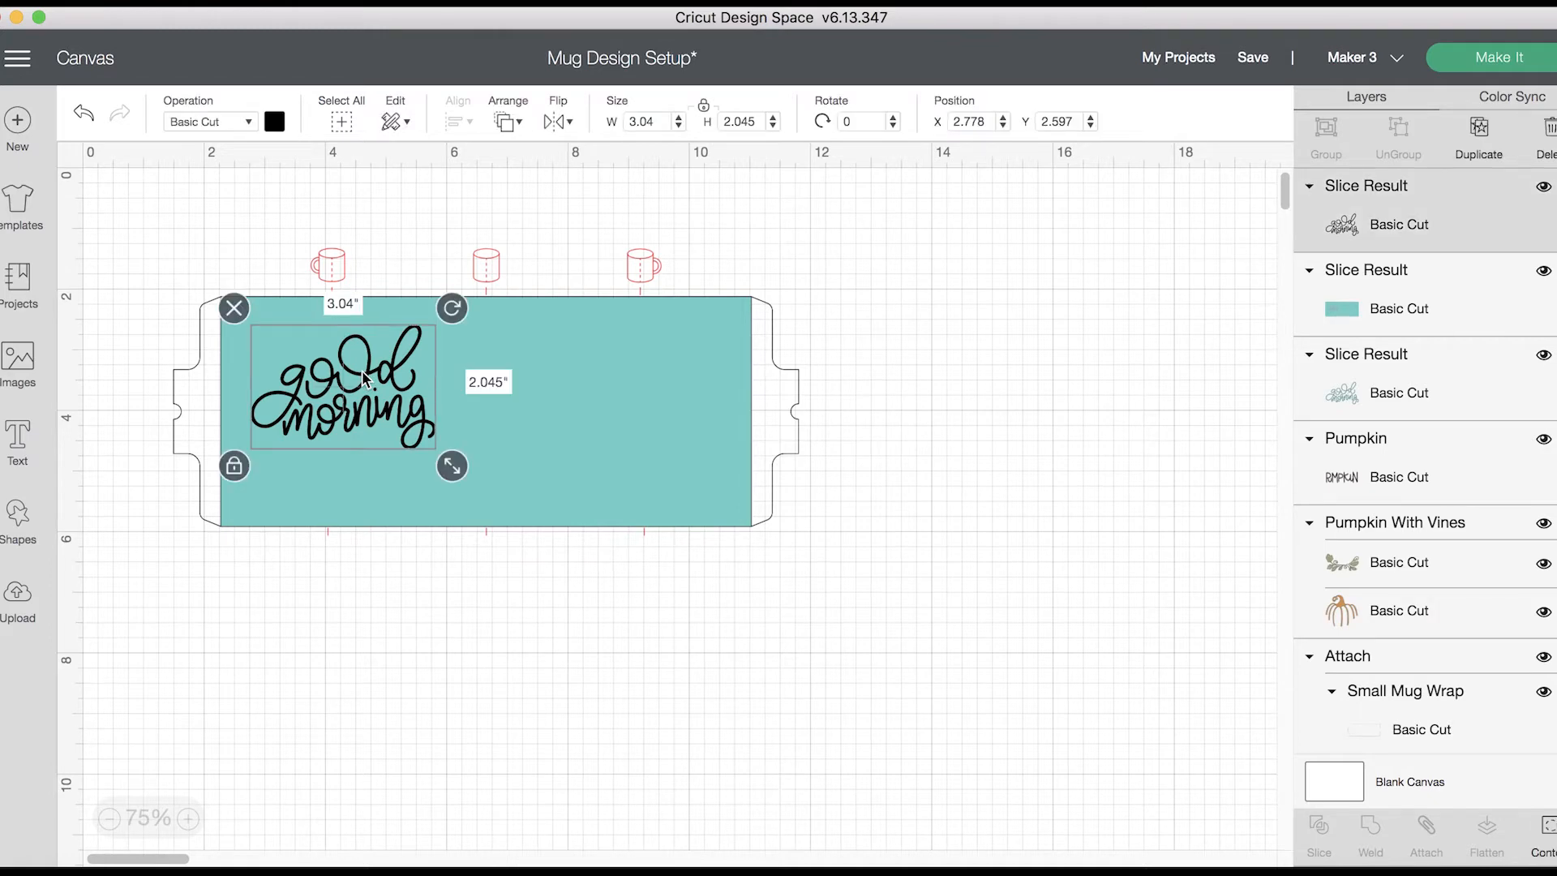
pyautogui.moveTo(365, 379); pyautogui.dragTo(971, 414)
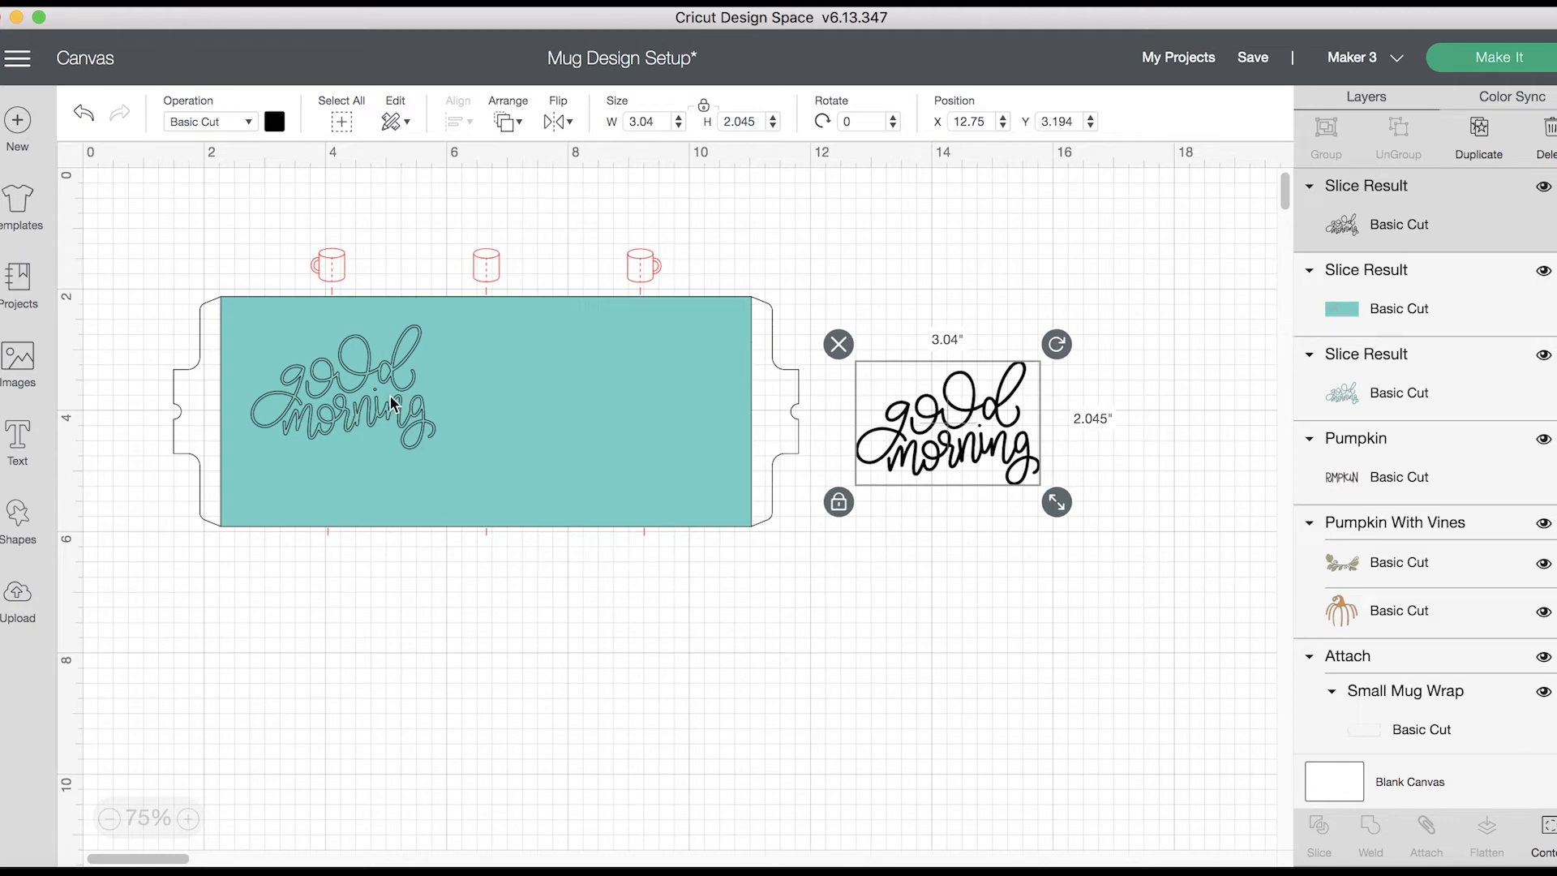
# Step: Delete the teal "good morning" piece left over from the slice and shift the black lettering slightly upward beside the wrap
pyautogui.click(364, 384)
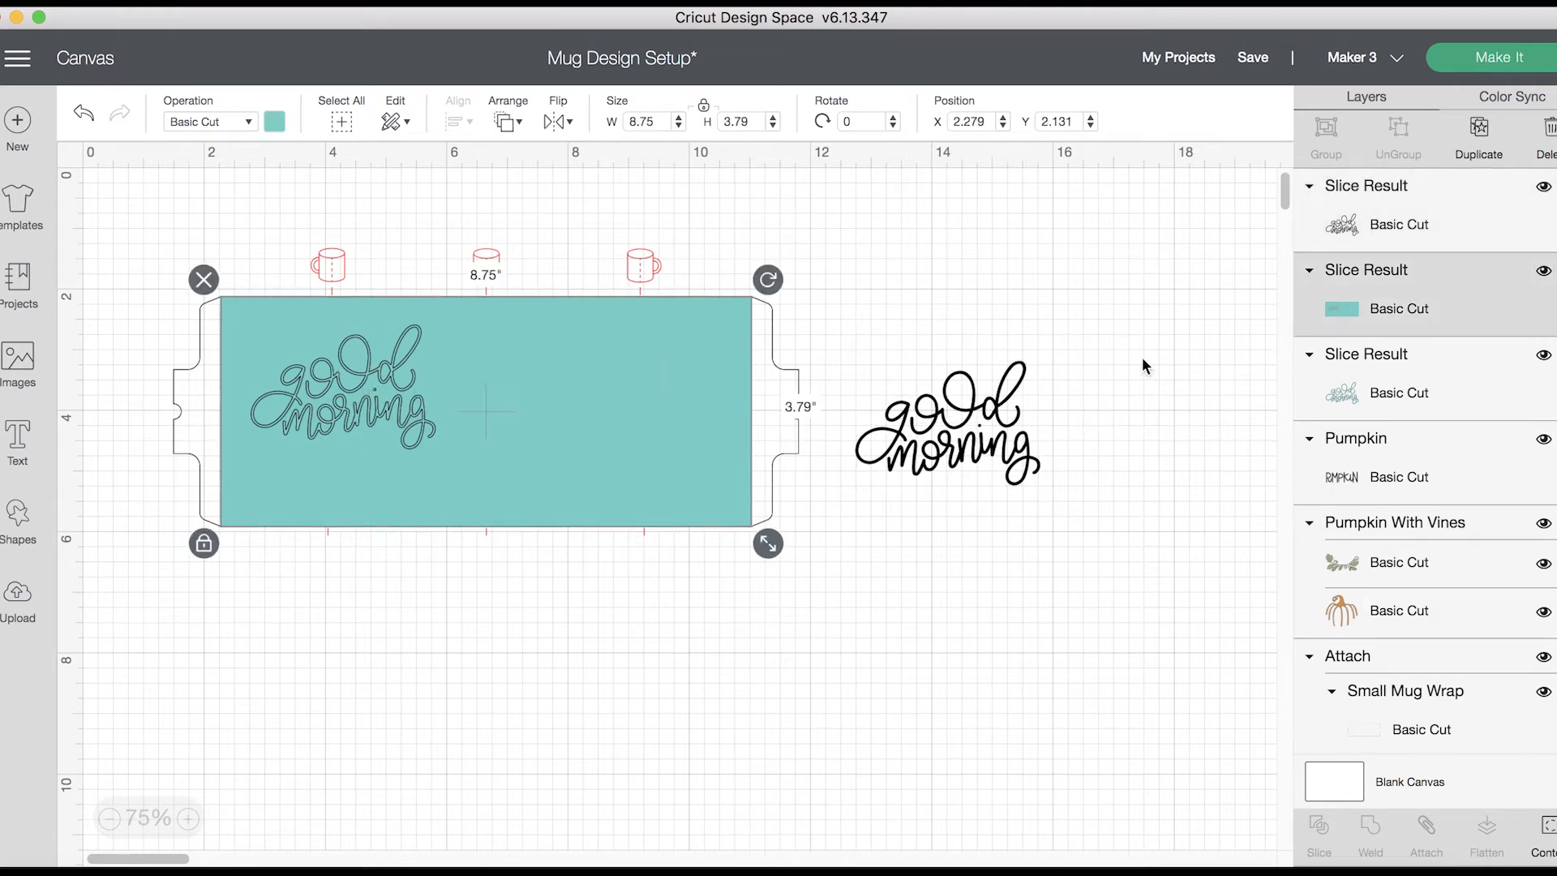
pyautogui.click(1391, 394)
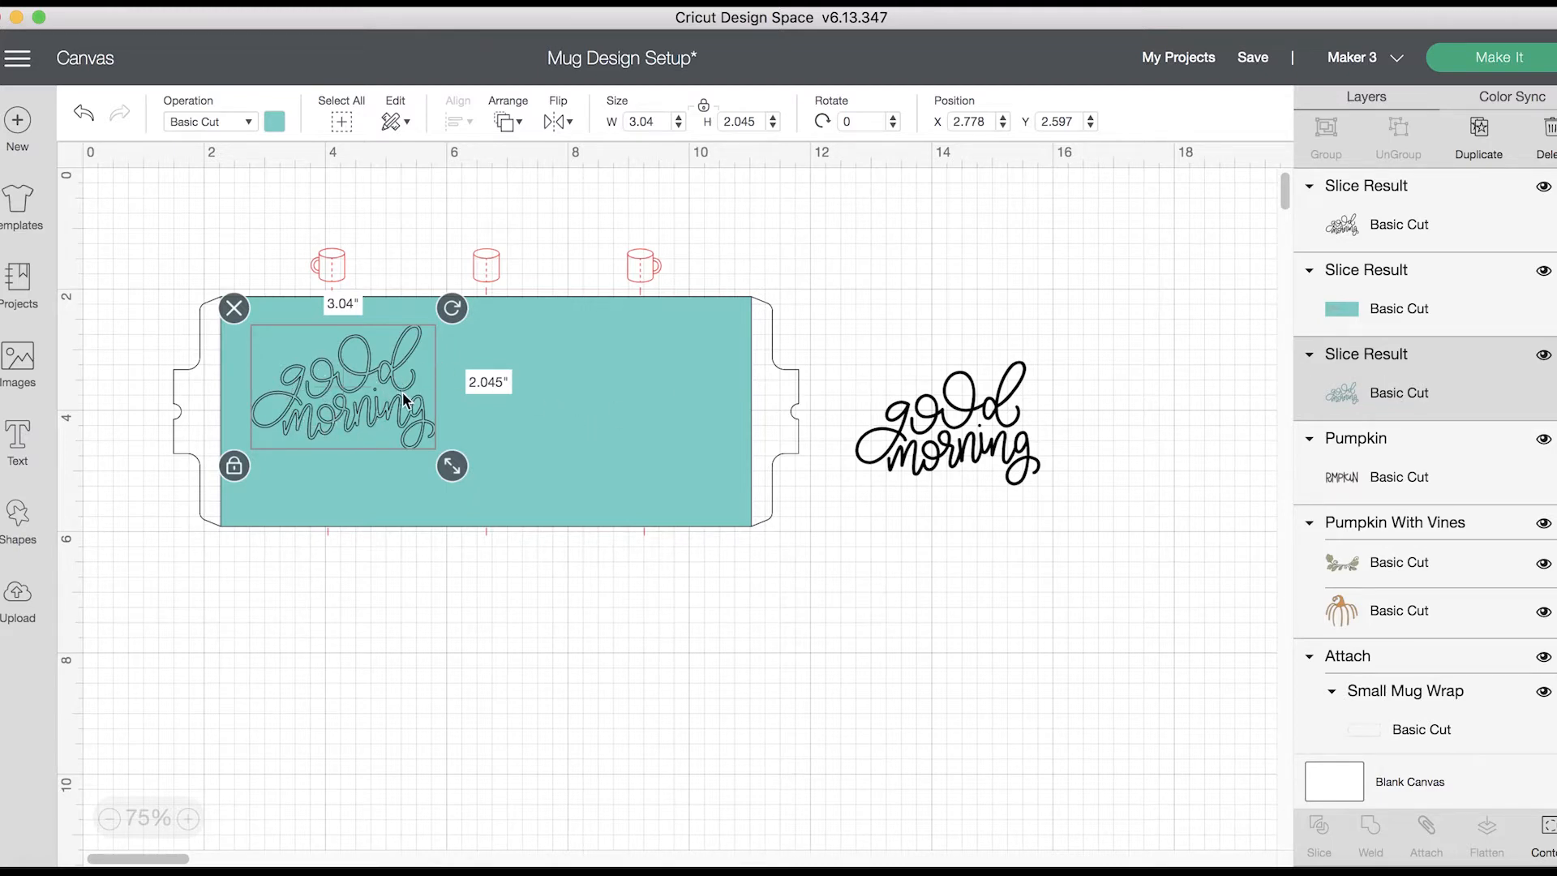
pyautogui.click(234, 309)
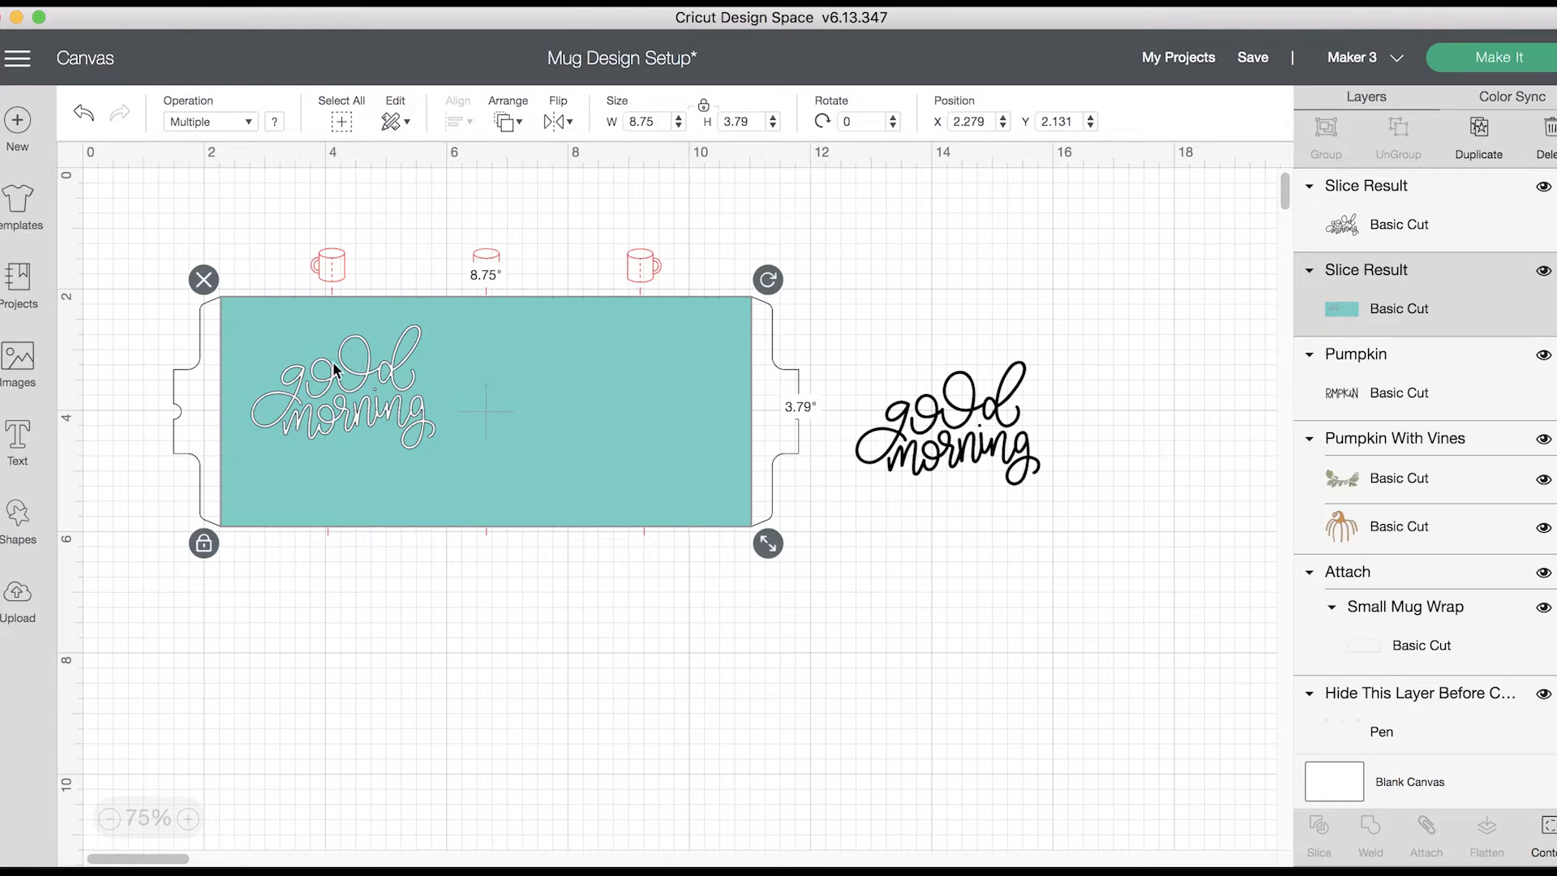
pyautogui.moveTo(1018, 464); pyautogui.dragTo(1013, 414)
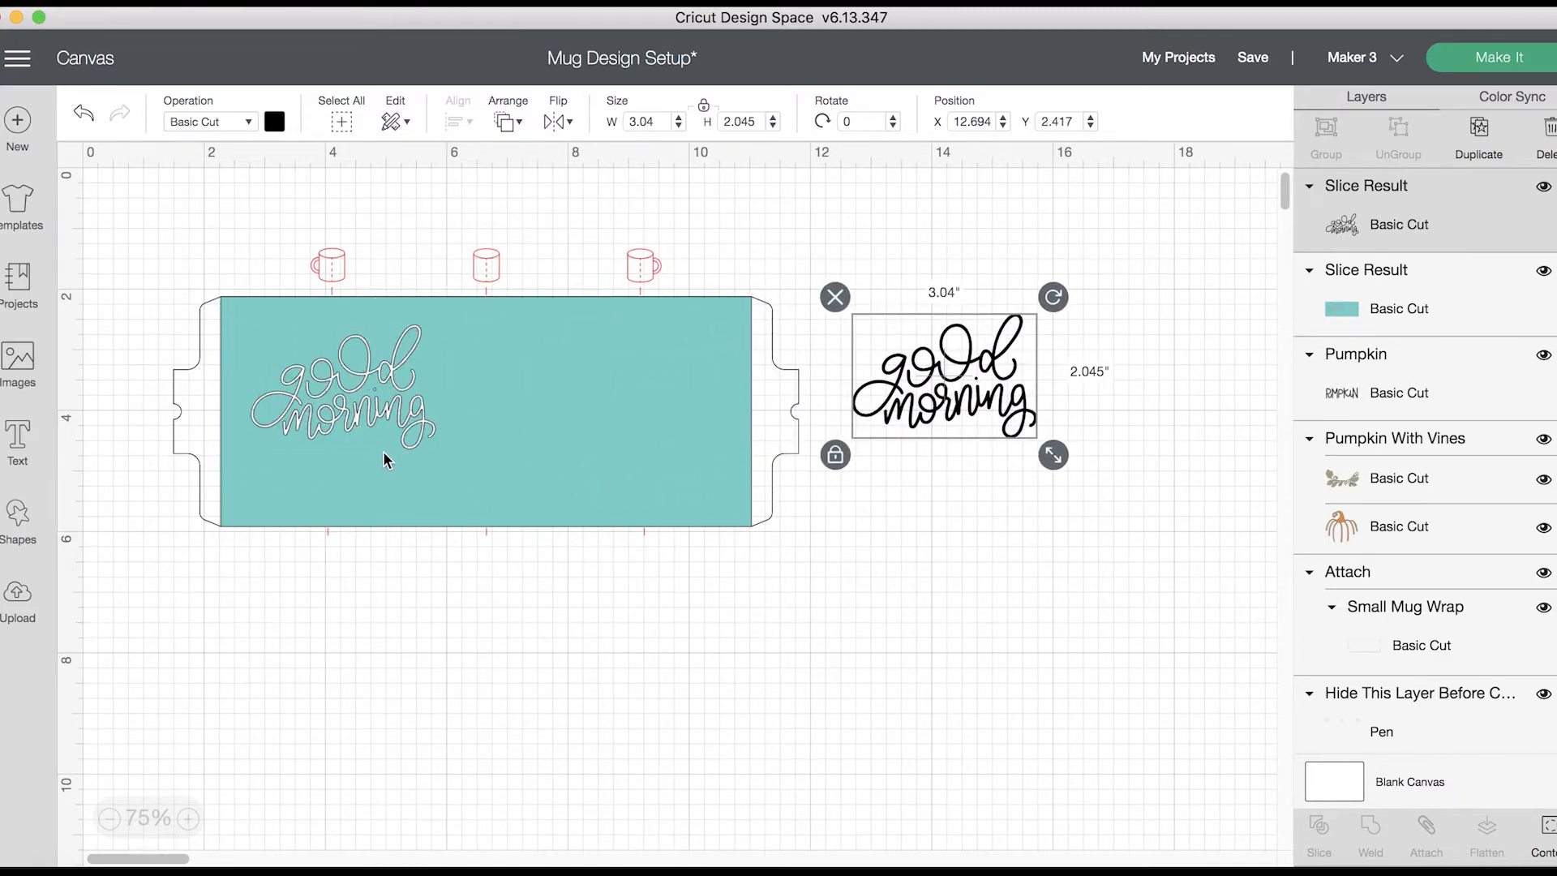
# Step: Slice the "PUMPKIN" lettering out of the teal wrap and delete the leftover teal "PUMPKIN" piece
pyautogui.click(281, 316)
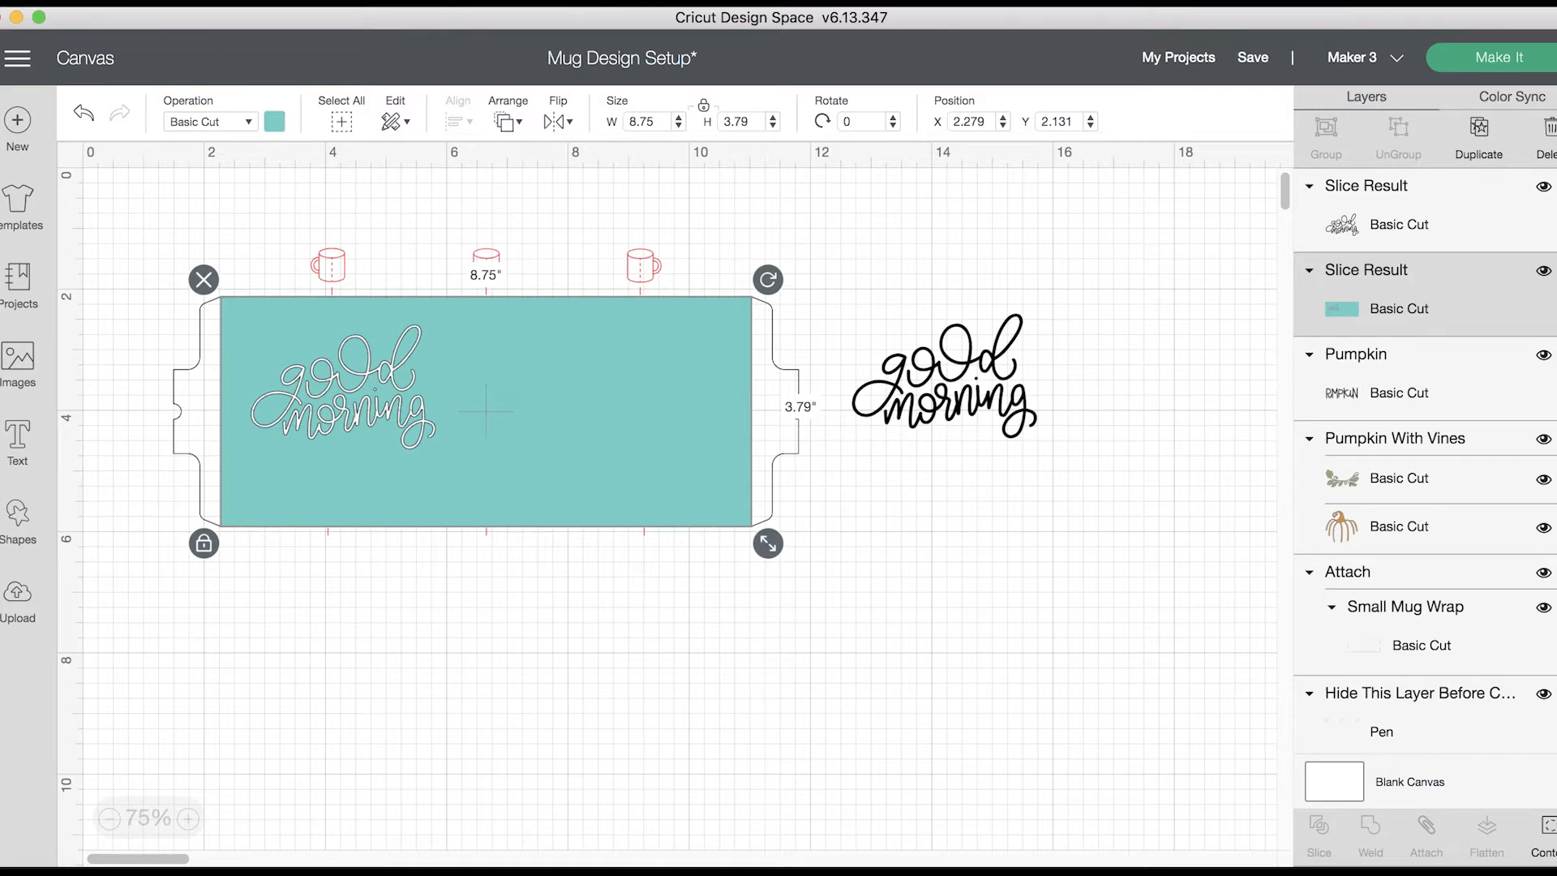
pyautogui.click(1353, 389)
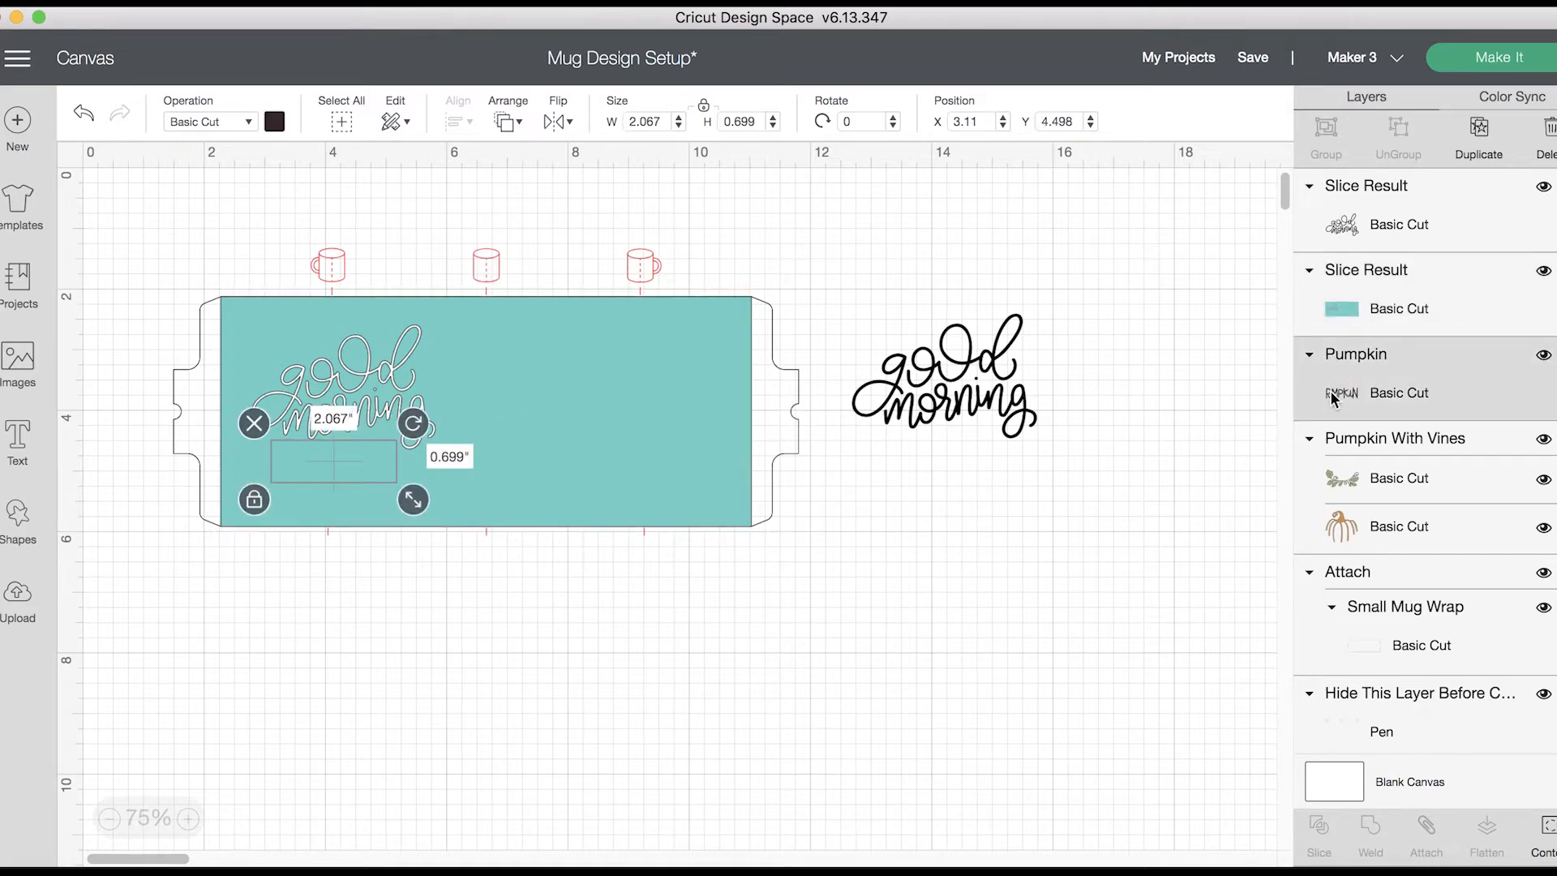
pyautogui.keyDown('shift'); pyautogui.click(1342, 309); pyautogui.keyUp('shift')
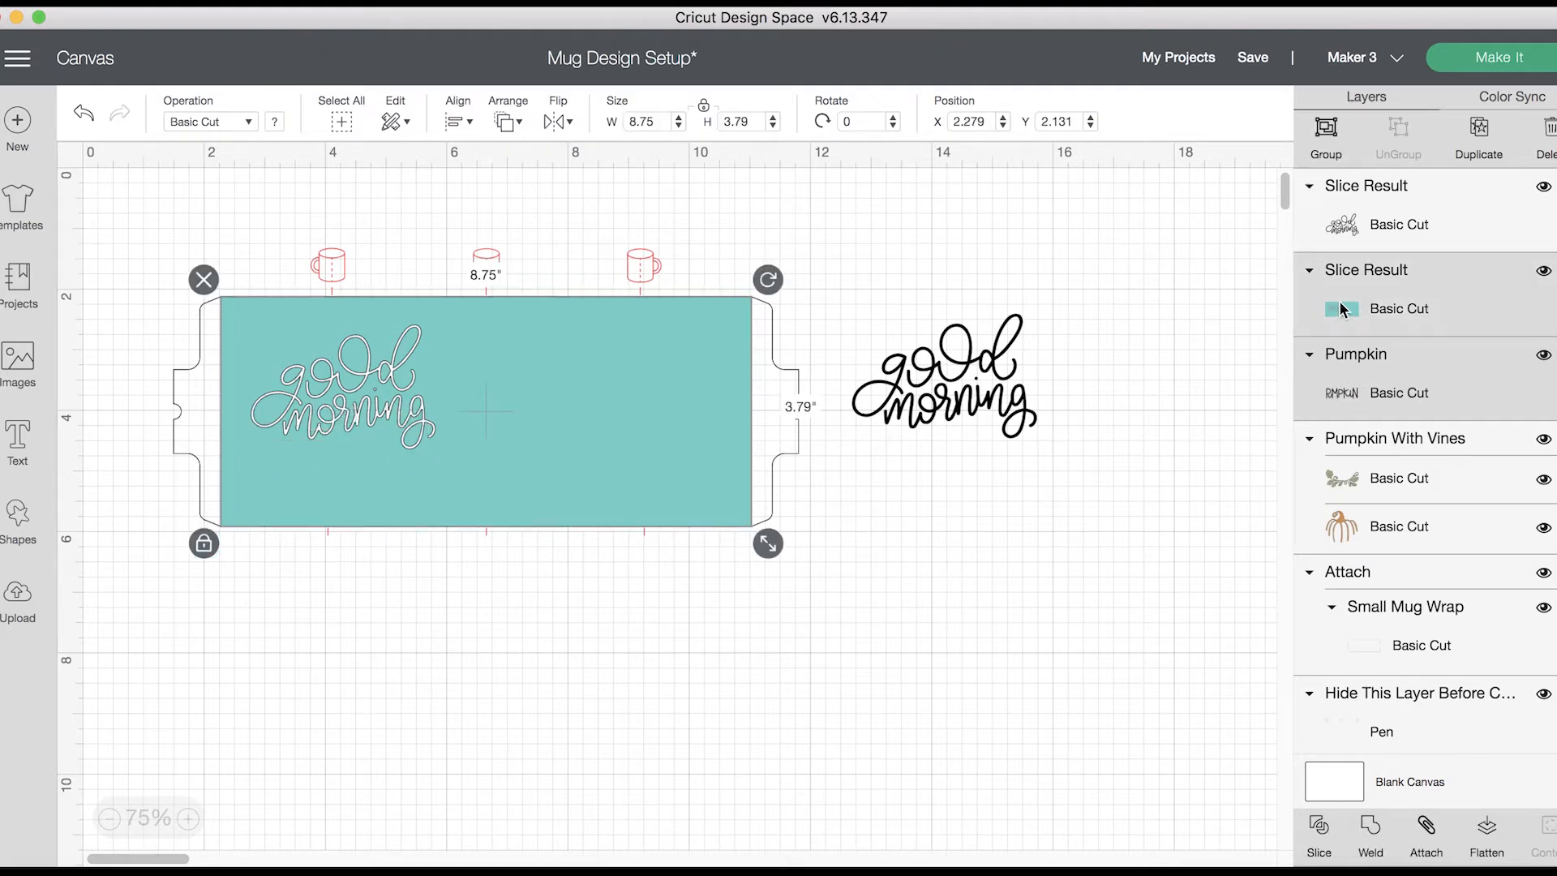
pyautogui.click(1316, 835)
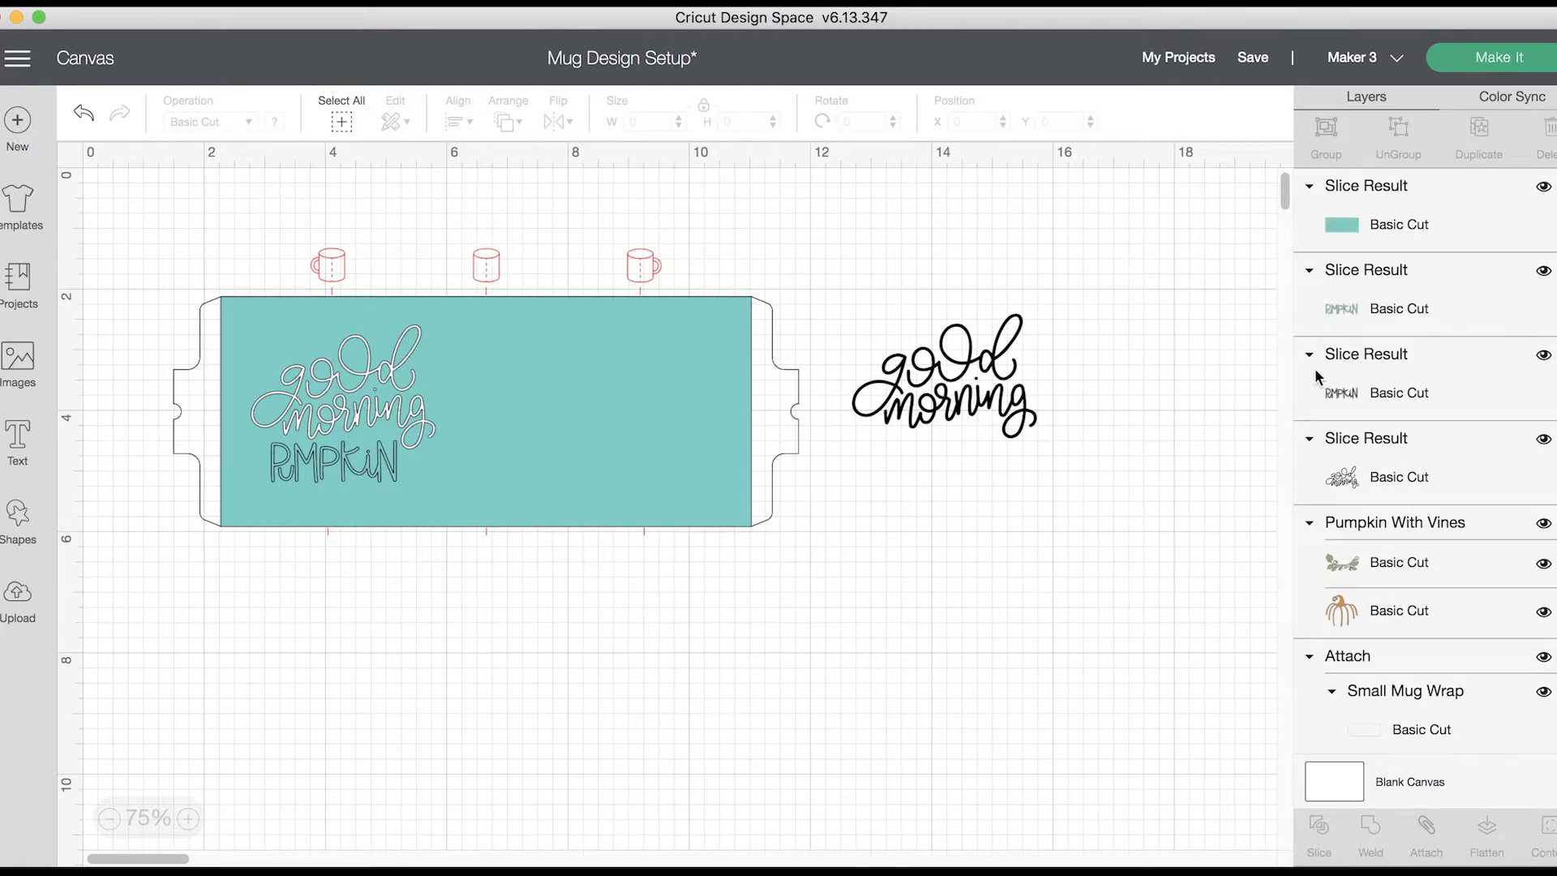
pyautogui.click(1355, 315)
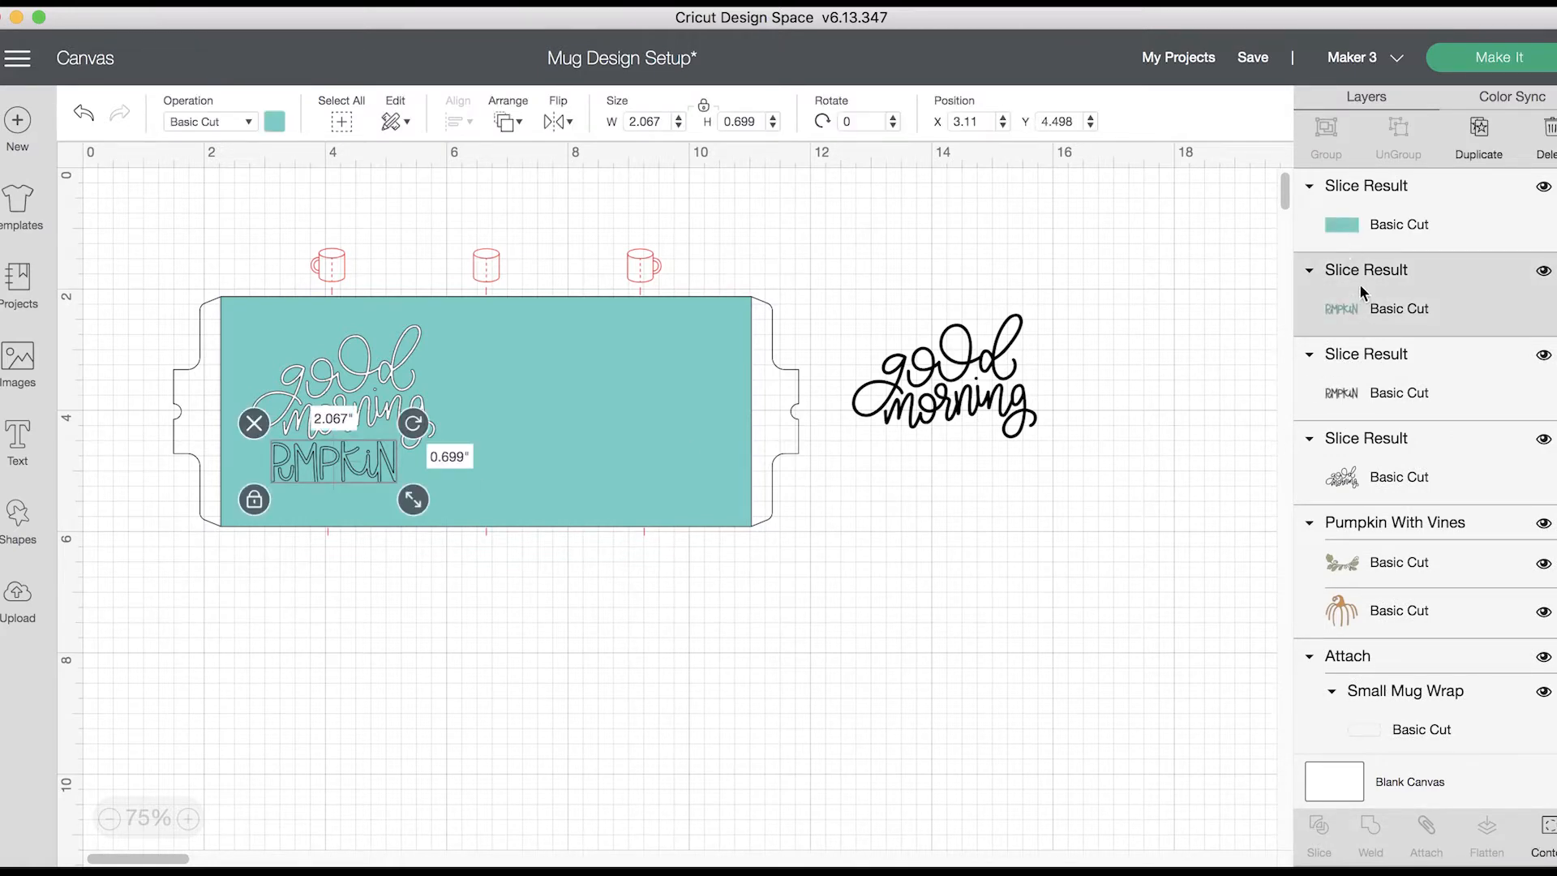
pyautogui.click(254, 424)
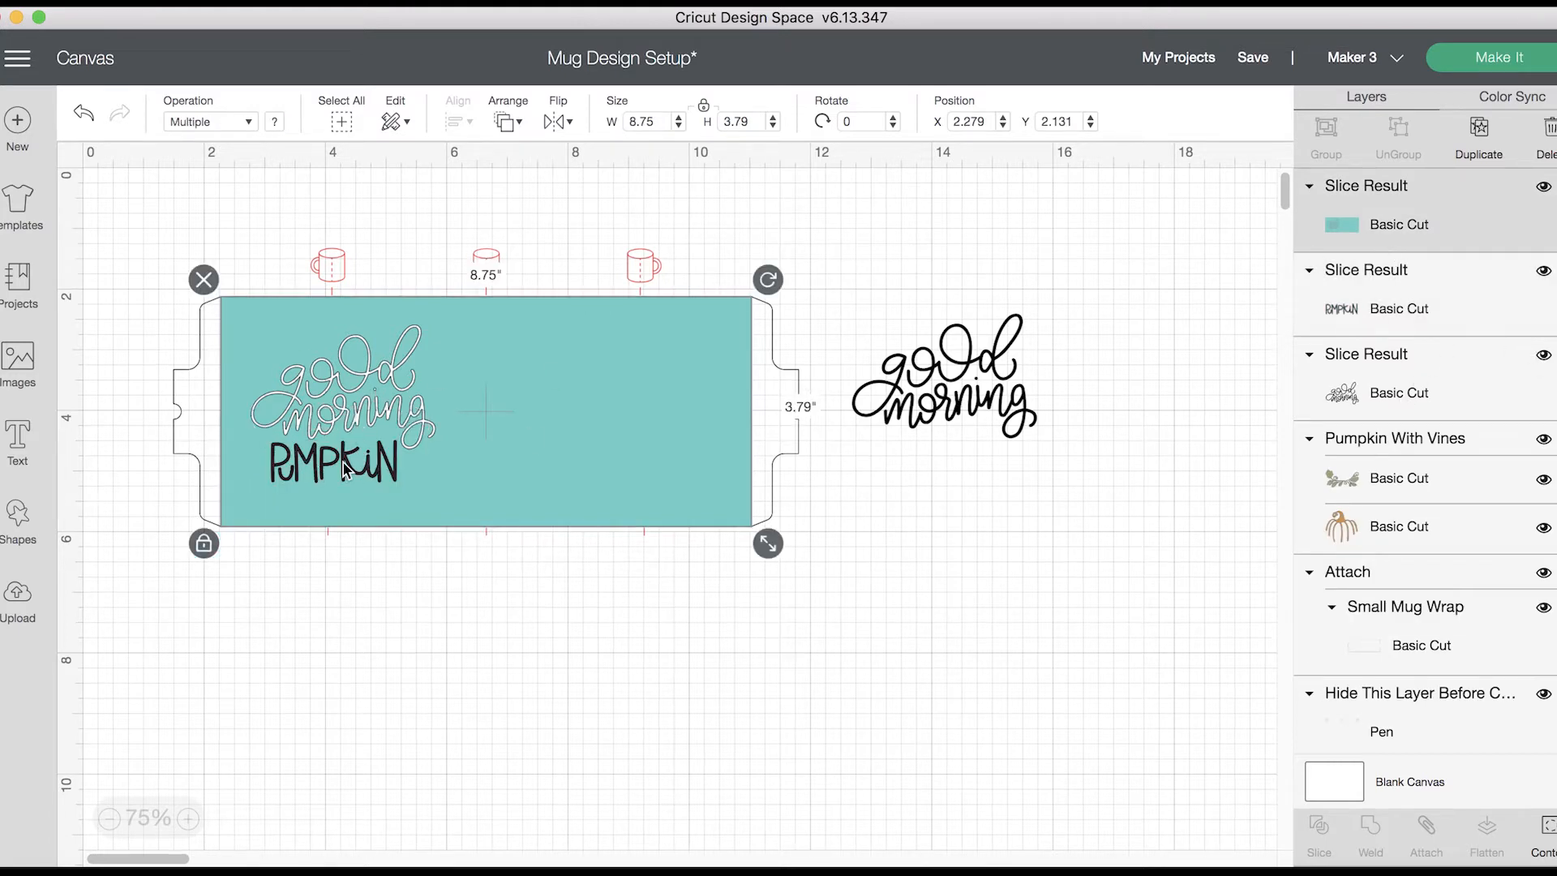
pyautogui.click(1322, 308)
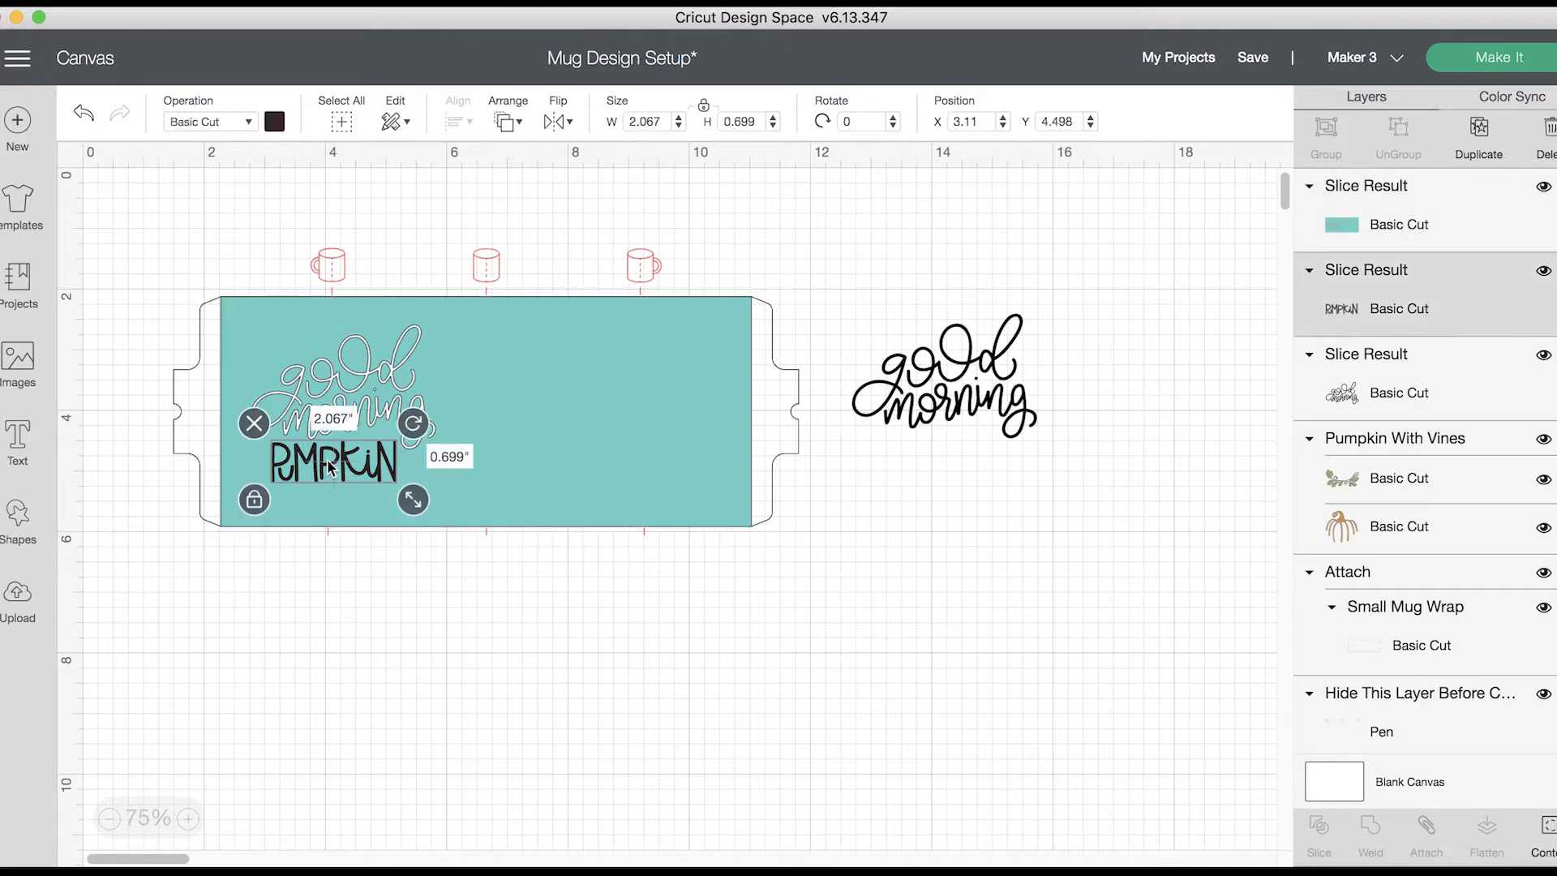
pyautogui.moveTo(315, 465); pyautogui.dragTo(308, 456)
pyautogui.click(83, 114)
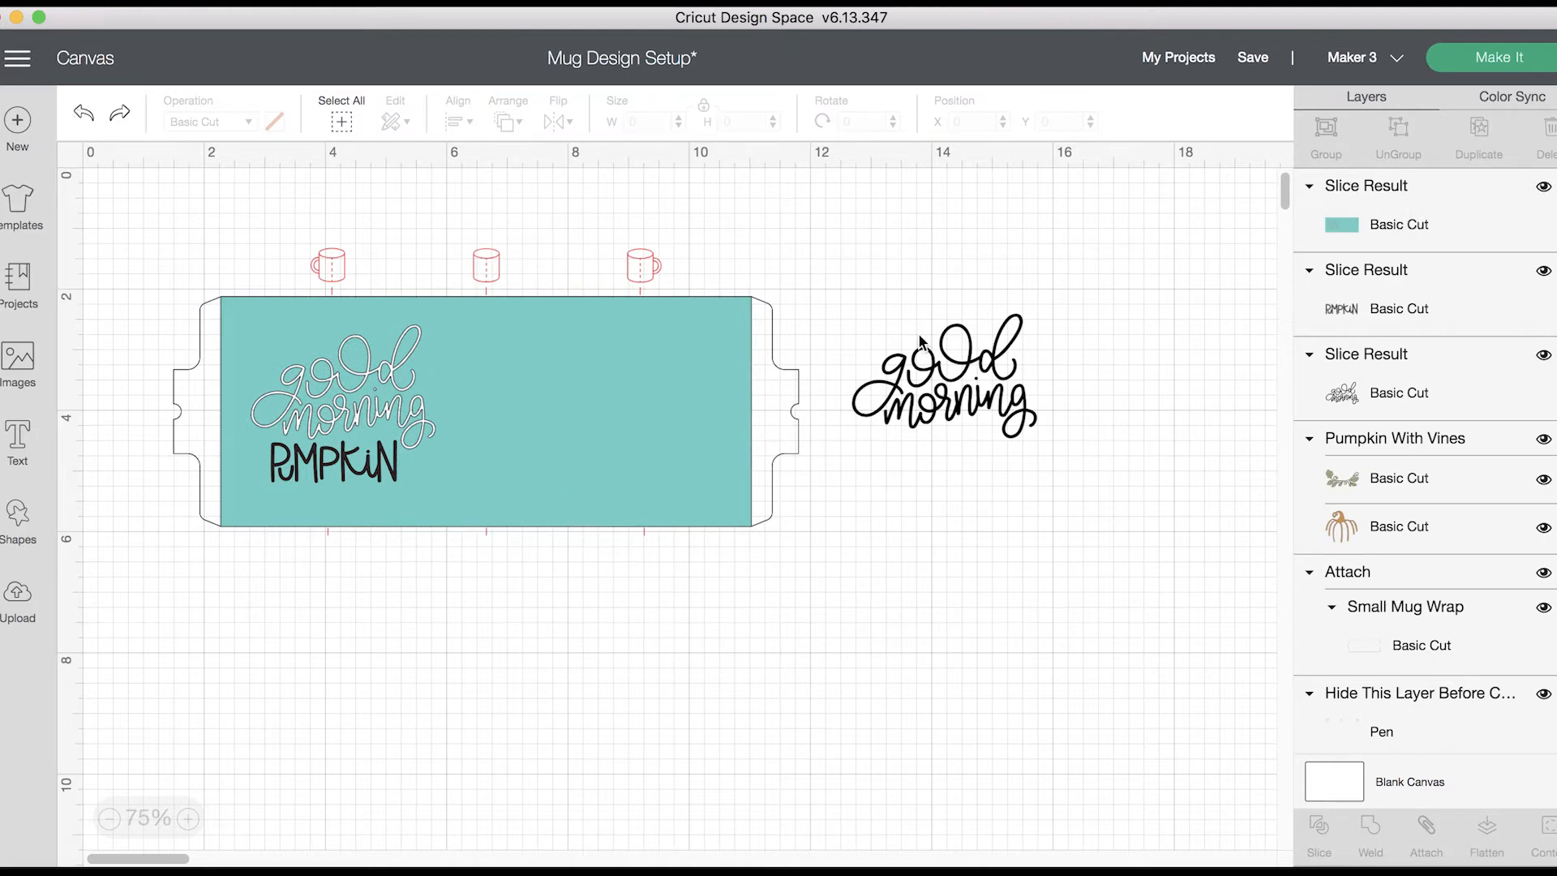
pyautogui.click(1332, 305)
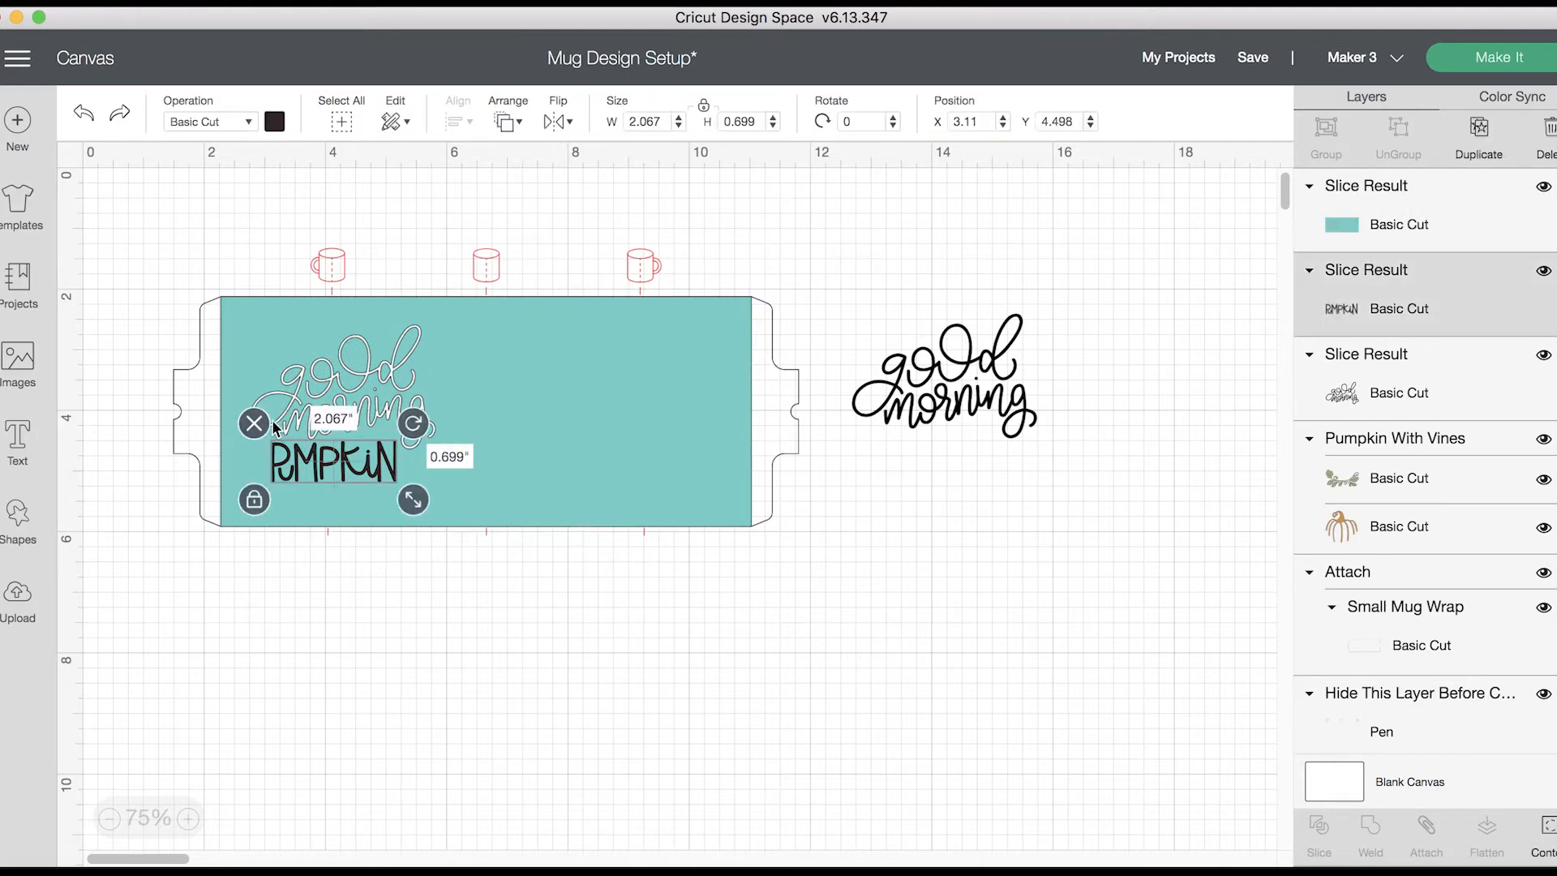
pyautogui.click(316, 463)
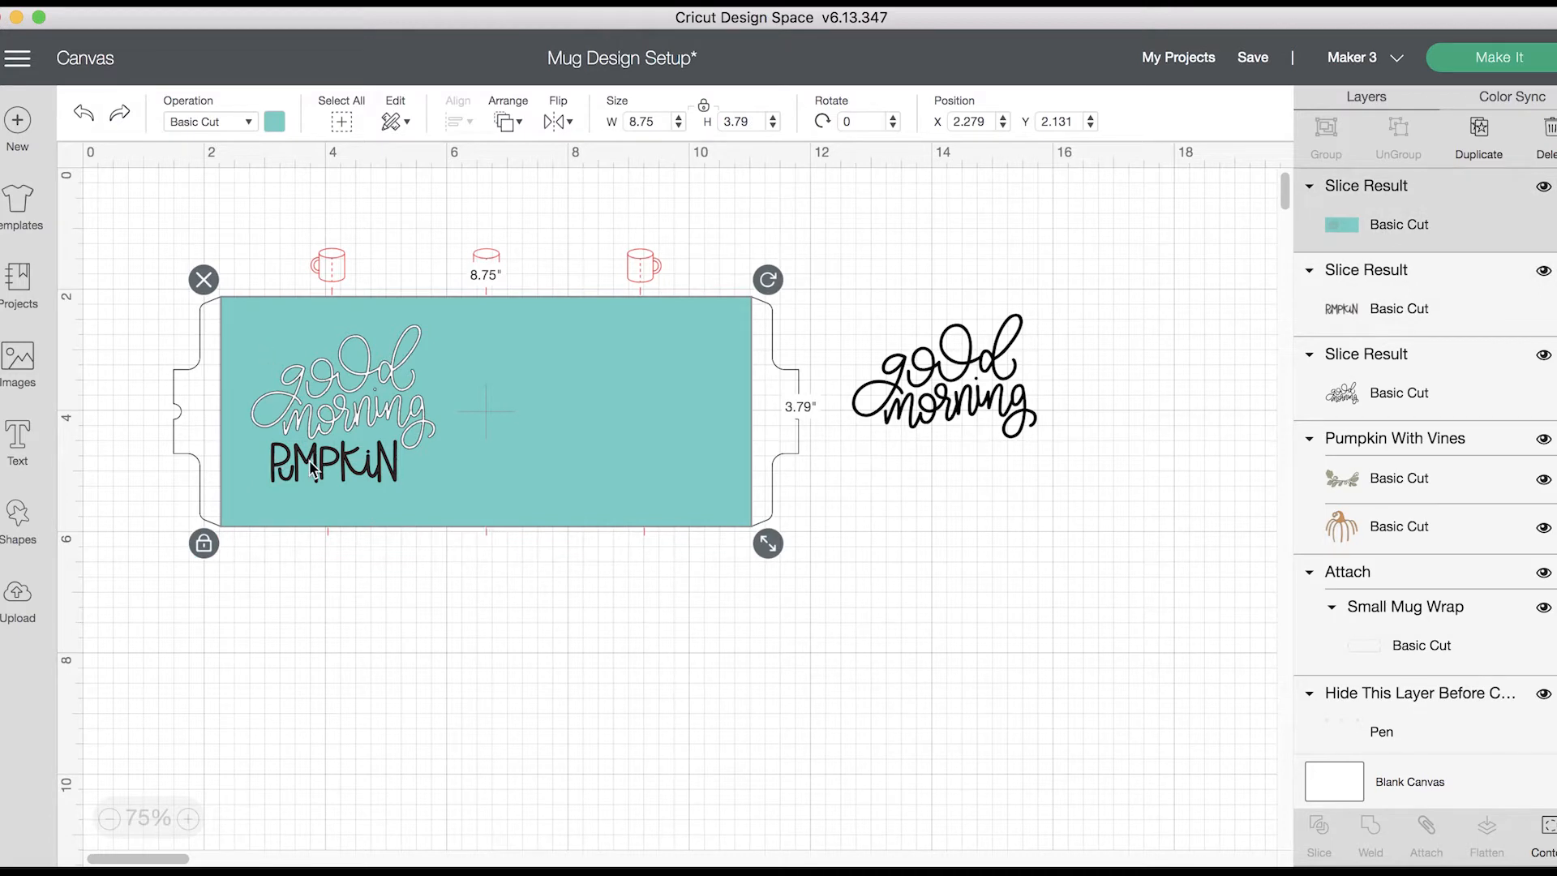
# Step: Move the black "good morning" lettering farther away from the wrap and send the teal wrap to the back
pyautogui.moveTo(1010, 405); pyautogui.dragTo(1263, 338)
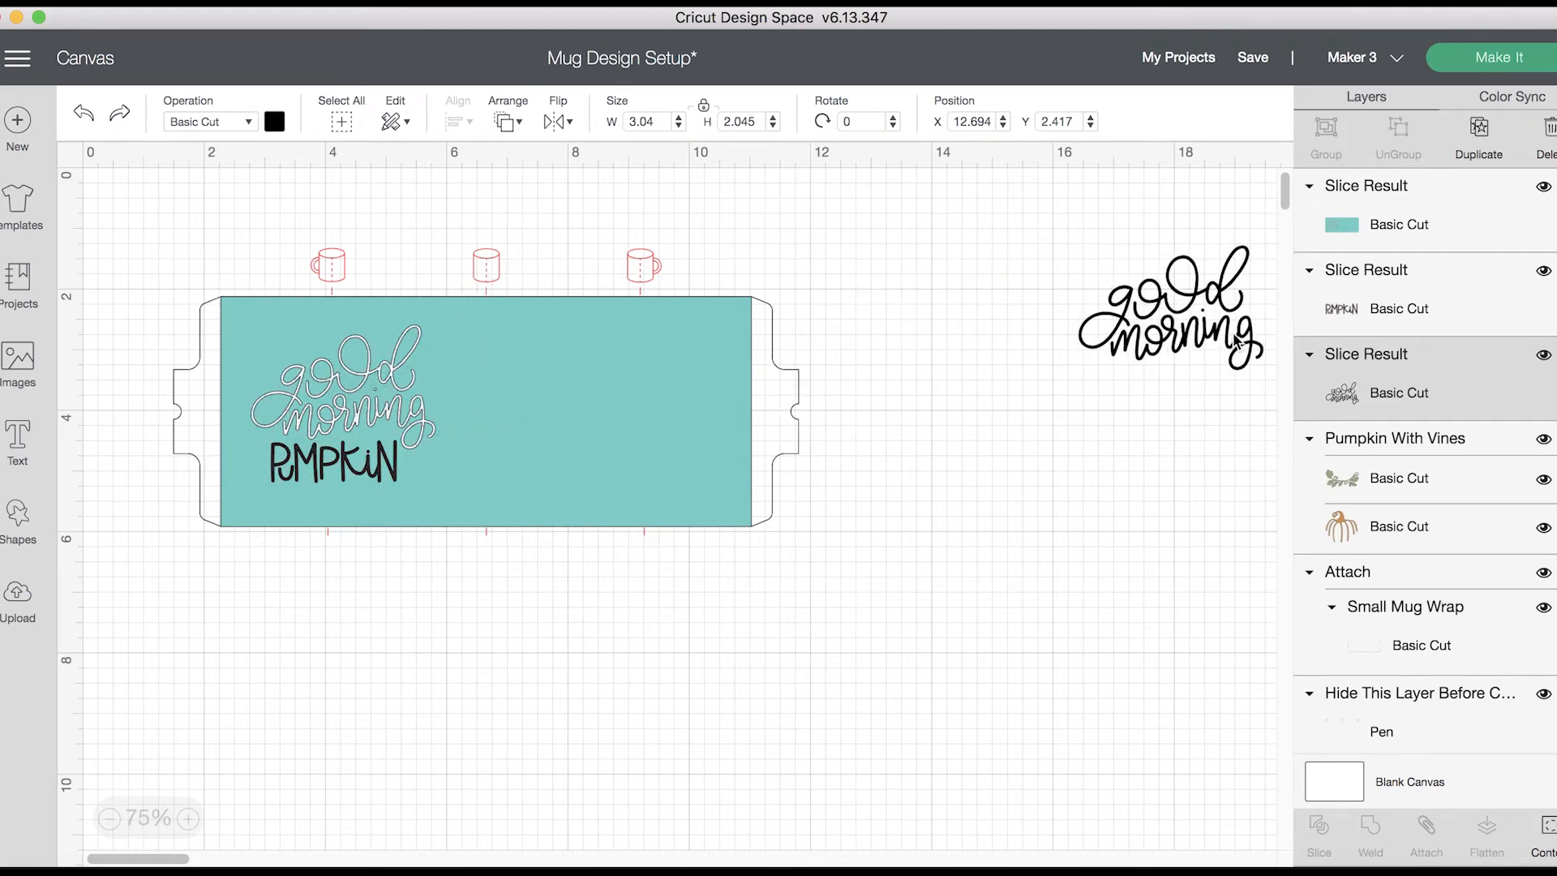
pyautogui.click(322, 467)
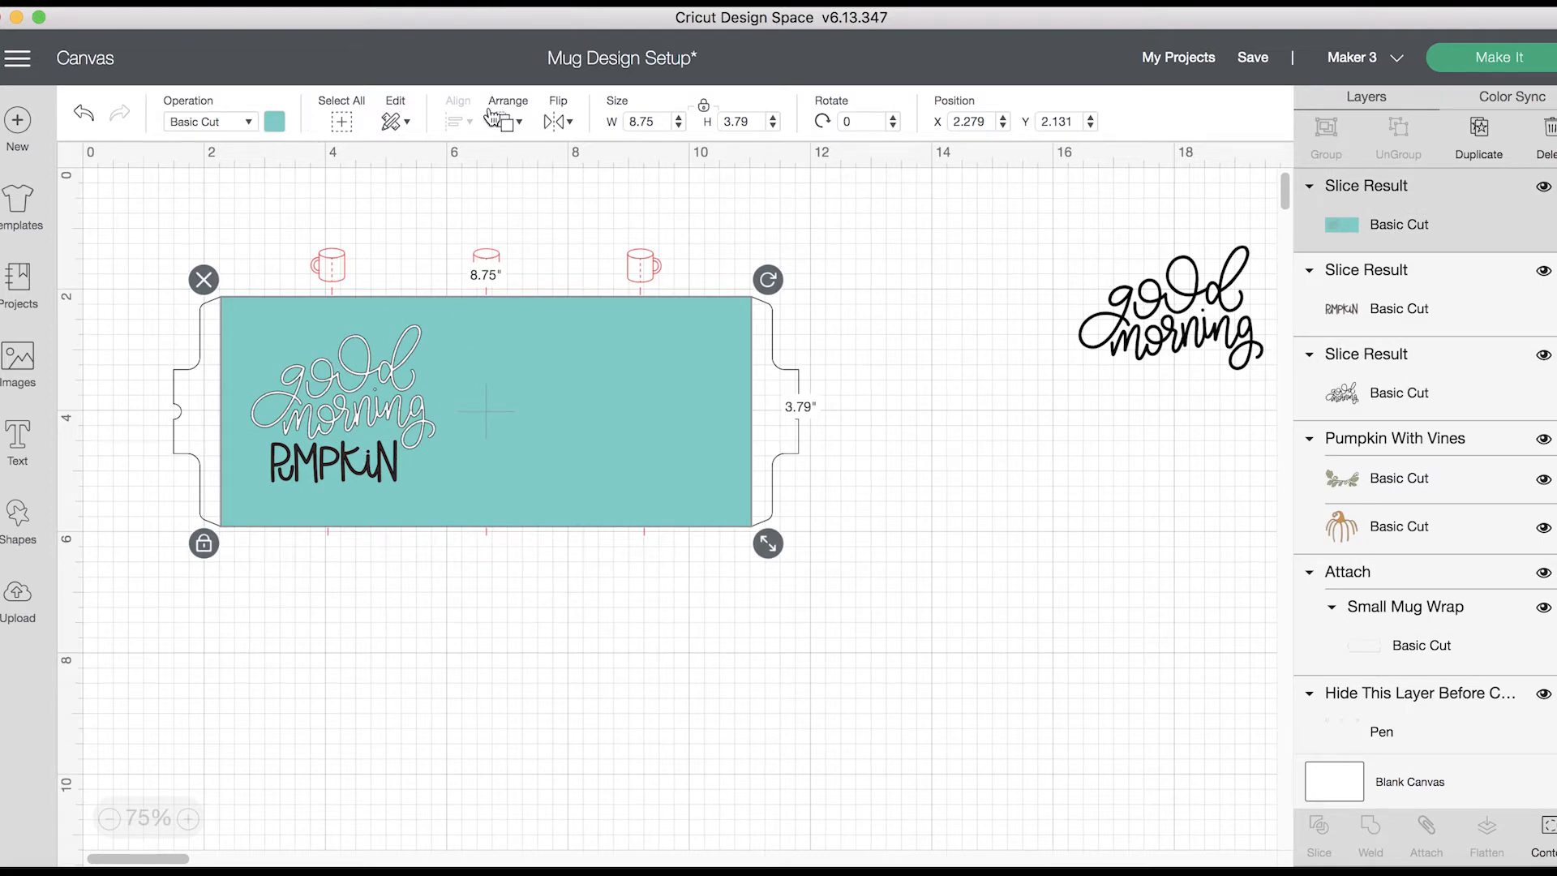
pyautogui.click(516, 126)
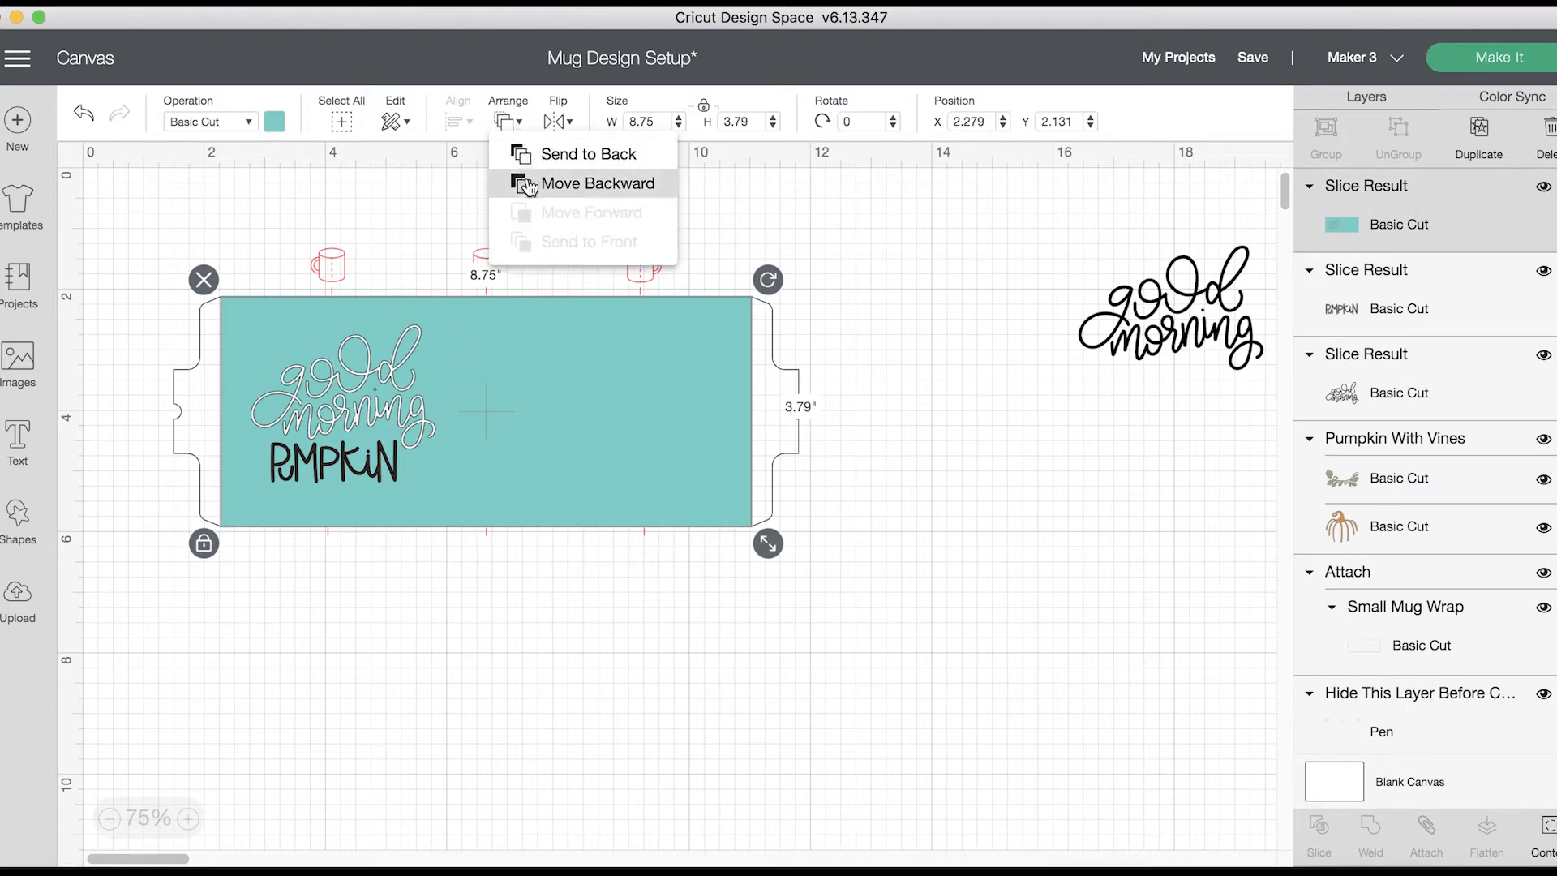
pyautogui.click(524, 155)
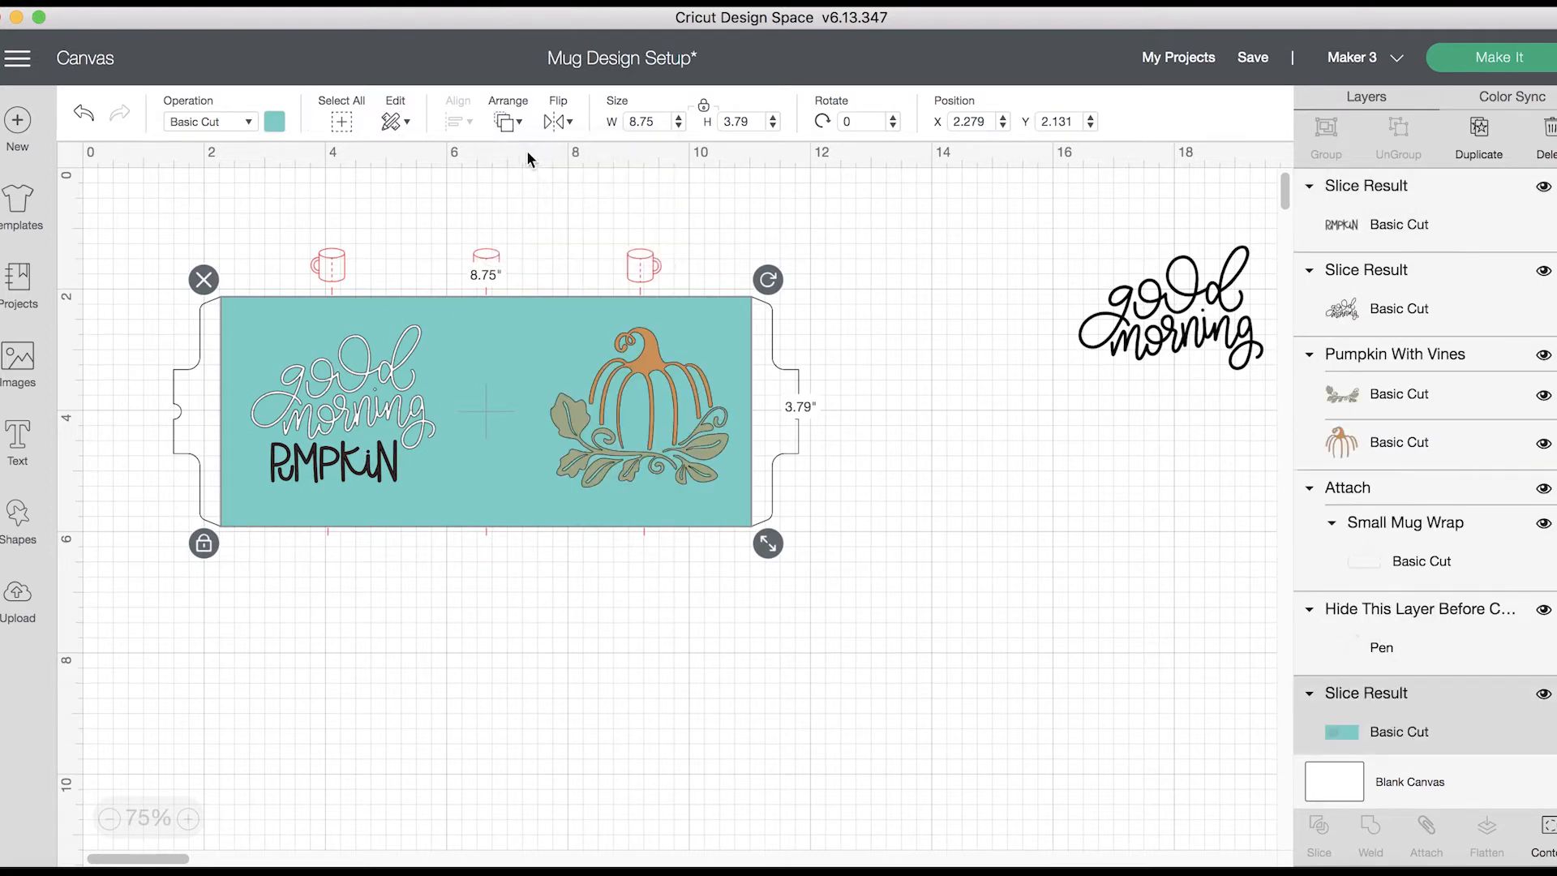
# Step: Undo sending the teal wrap to the back
pyautogui.click(302, 461)
pyautogui.moveTo(301, 460); pyautogui.dragTo(304, 460)
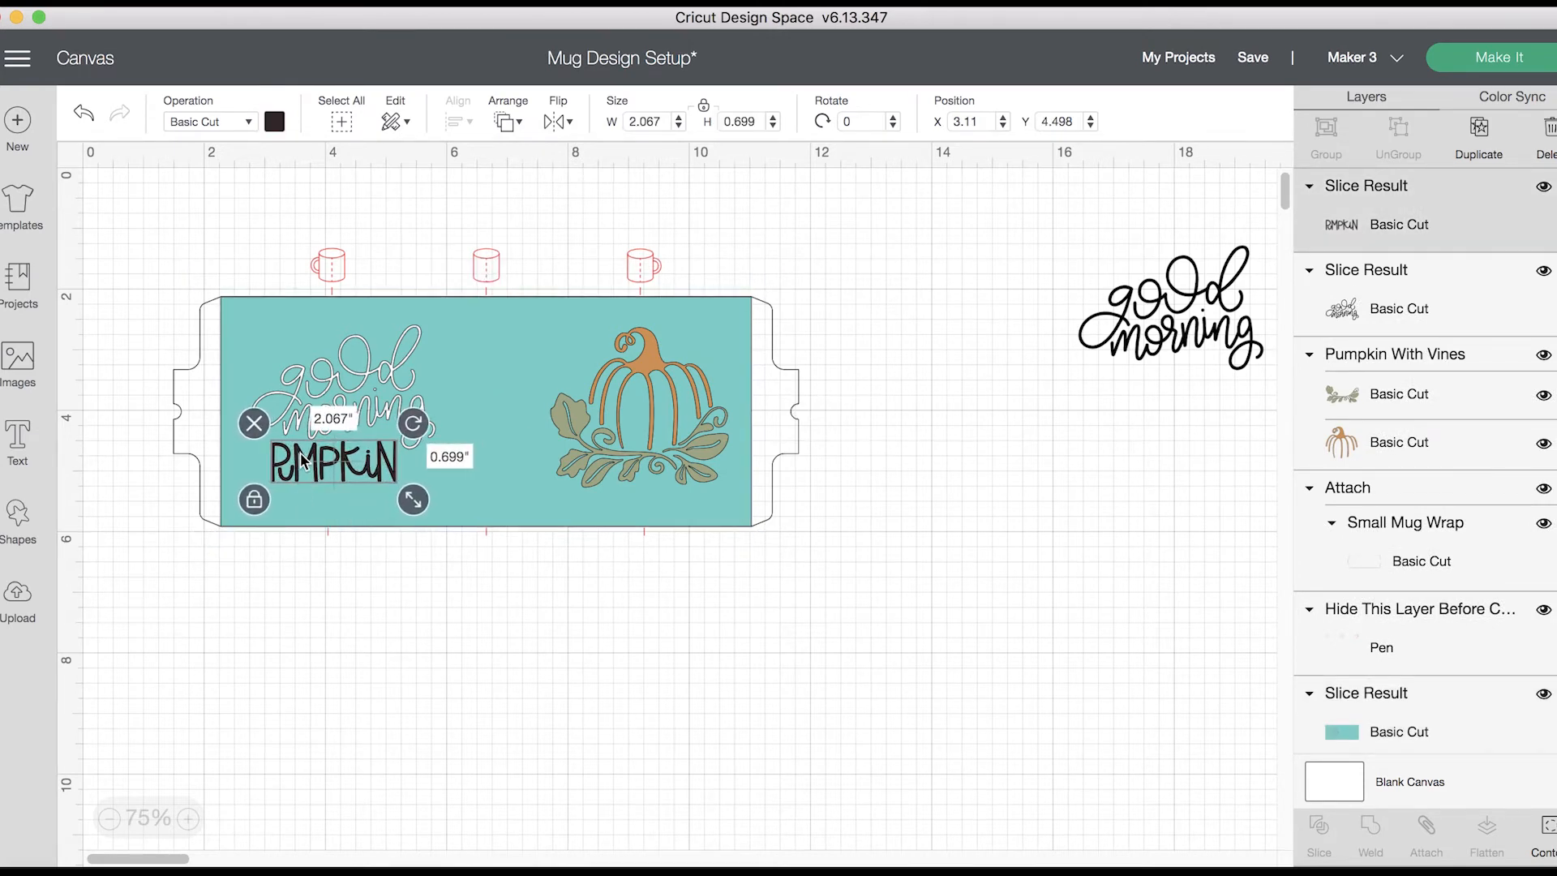
pyautogui.click(82, 115)
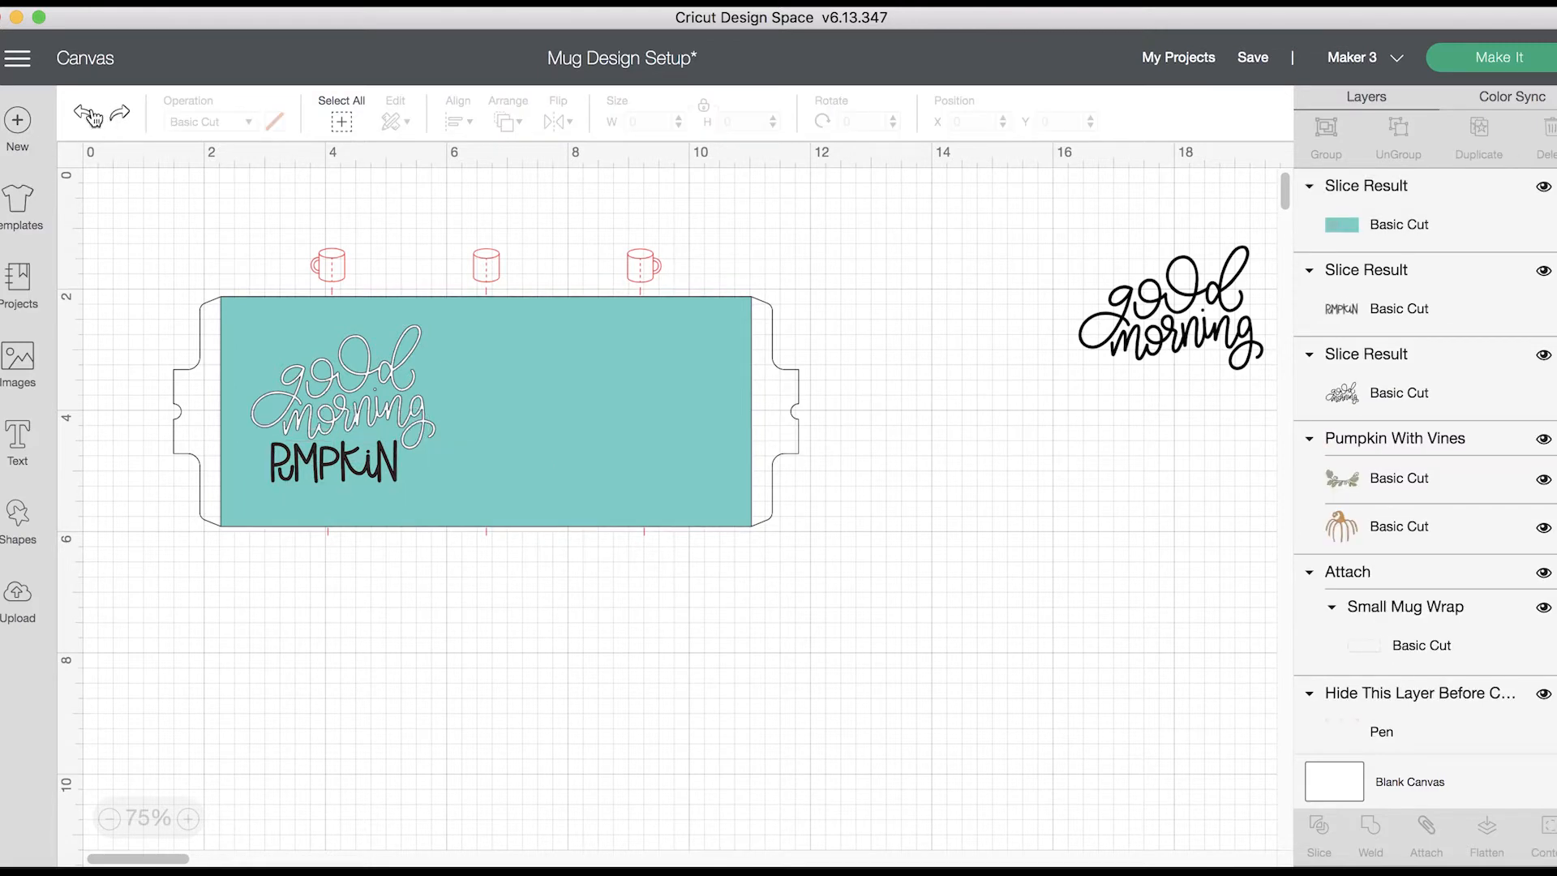
# Step: Send the teal wrap behind all other layers so the black "PUMPKIN" lettering can be picked up
pyautogui.click(316, 464)
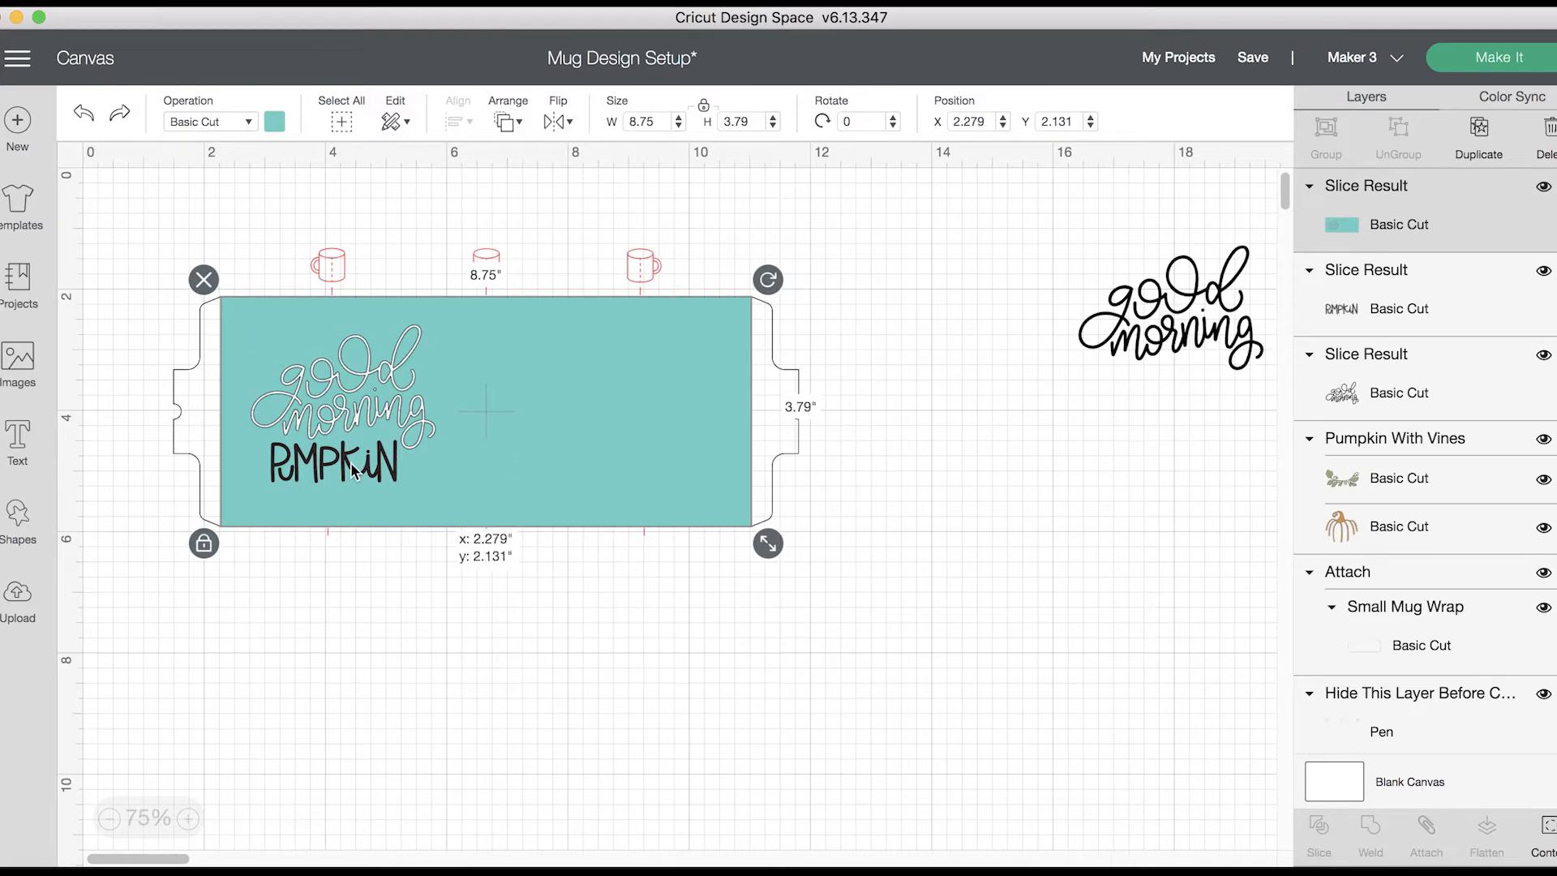
pyautogui.click(520, 123)
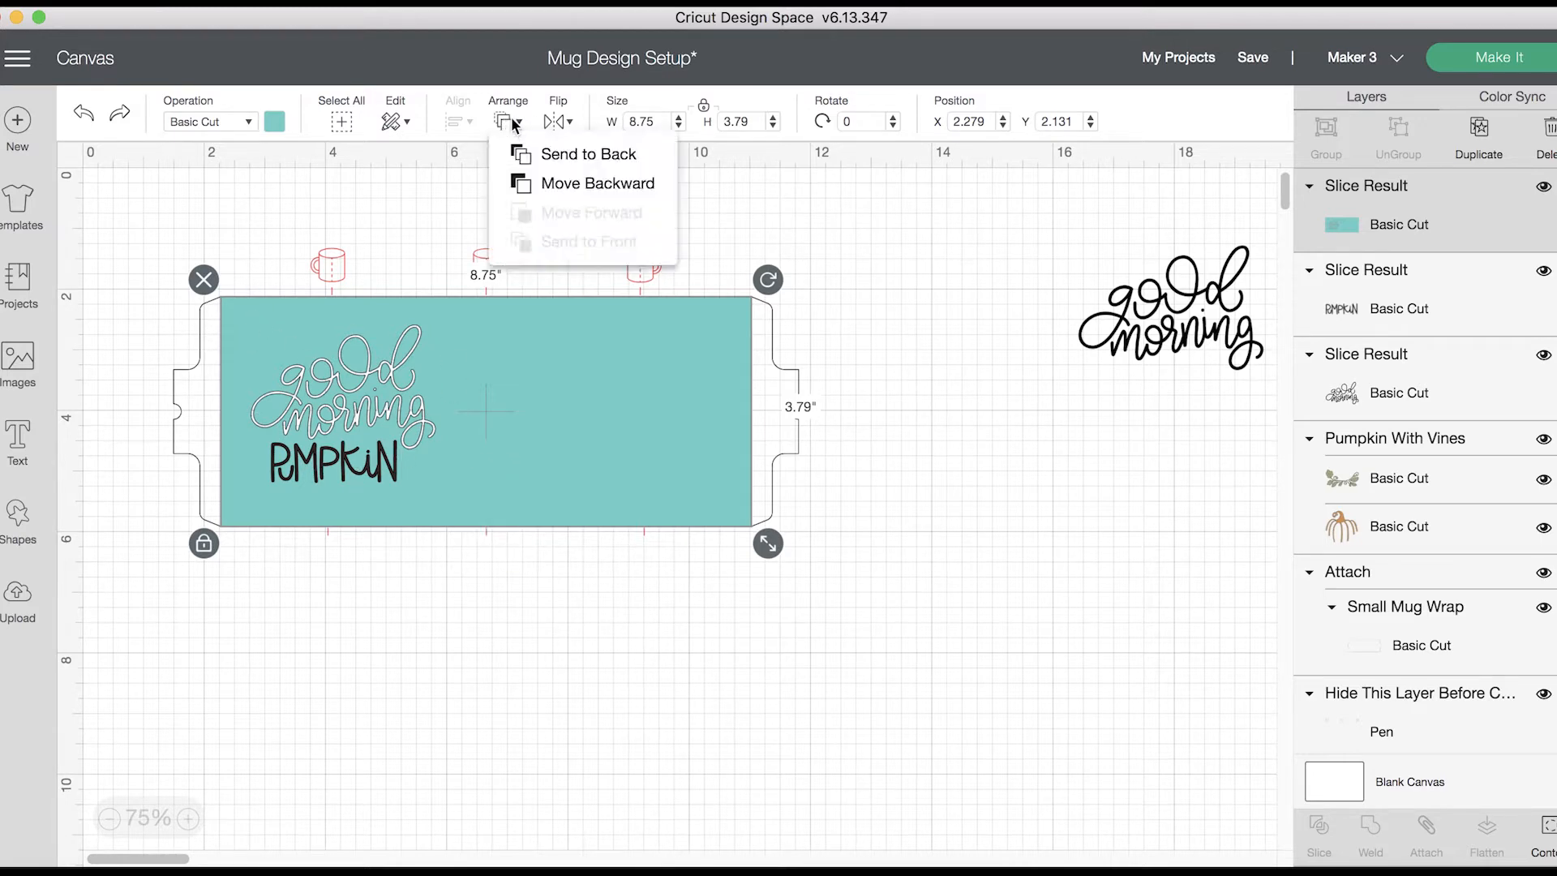
pyautogui.click(527, 163)
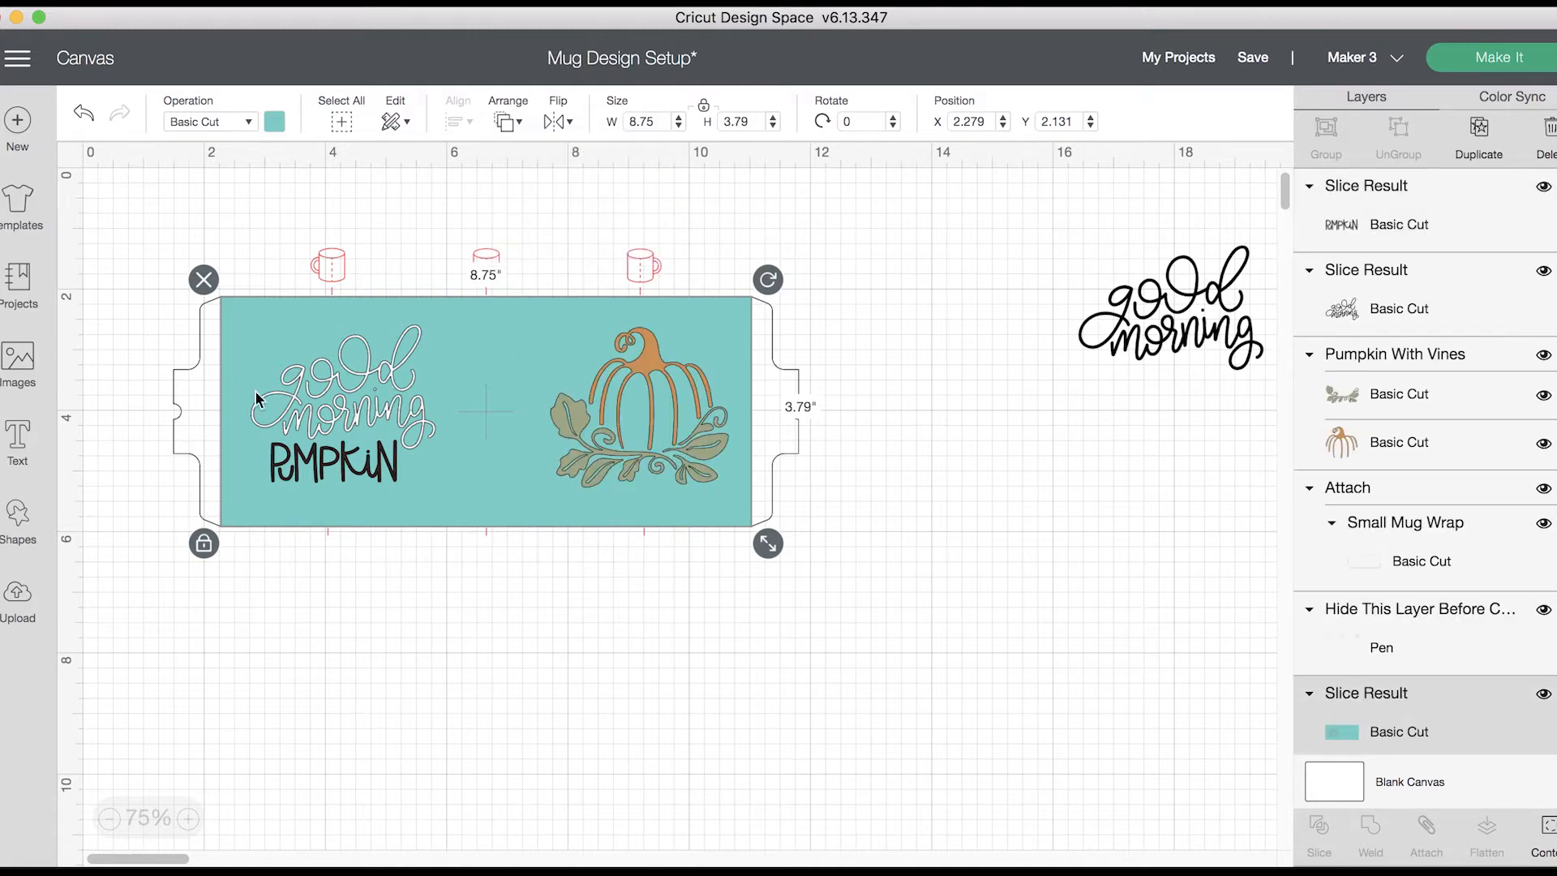
pyautogui.click(518, 318)
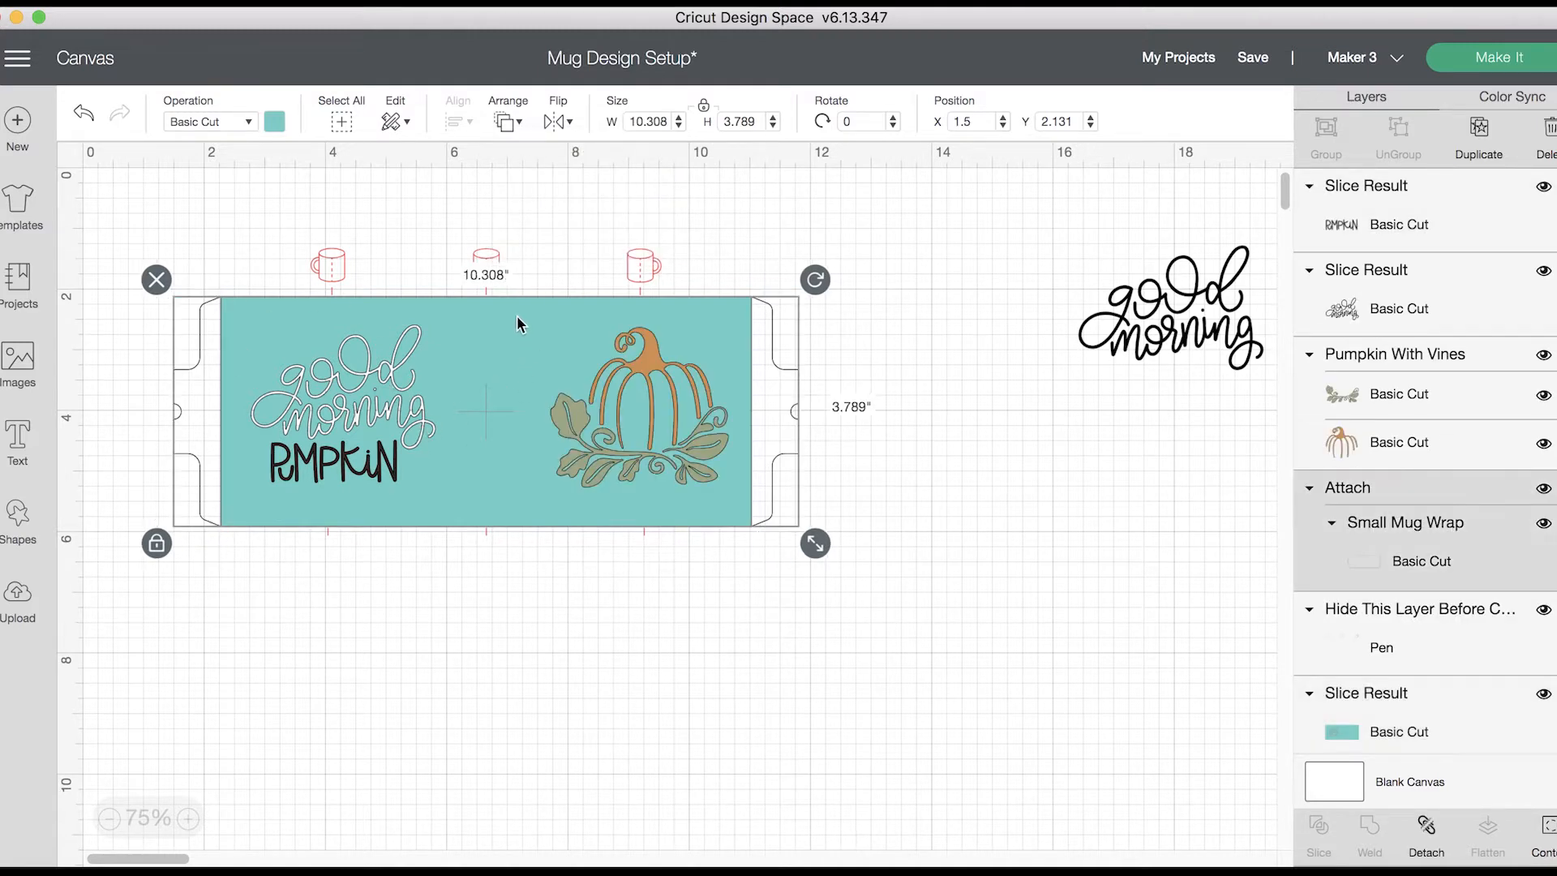
pyautogui.click(508, 121)
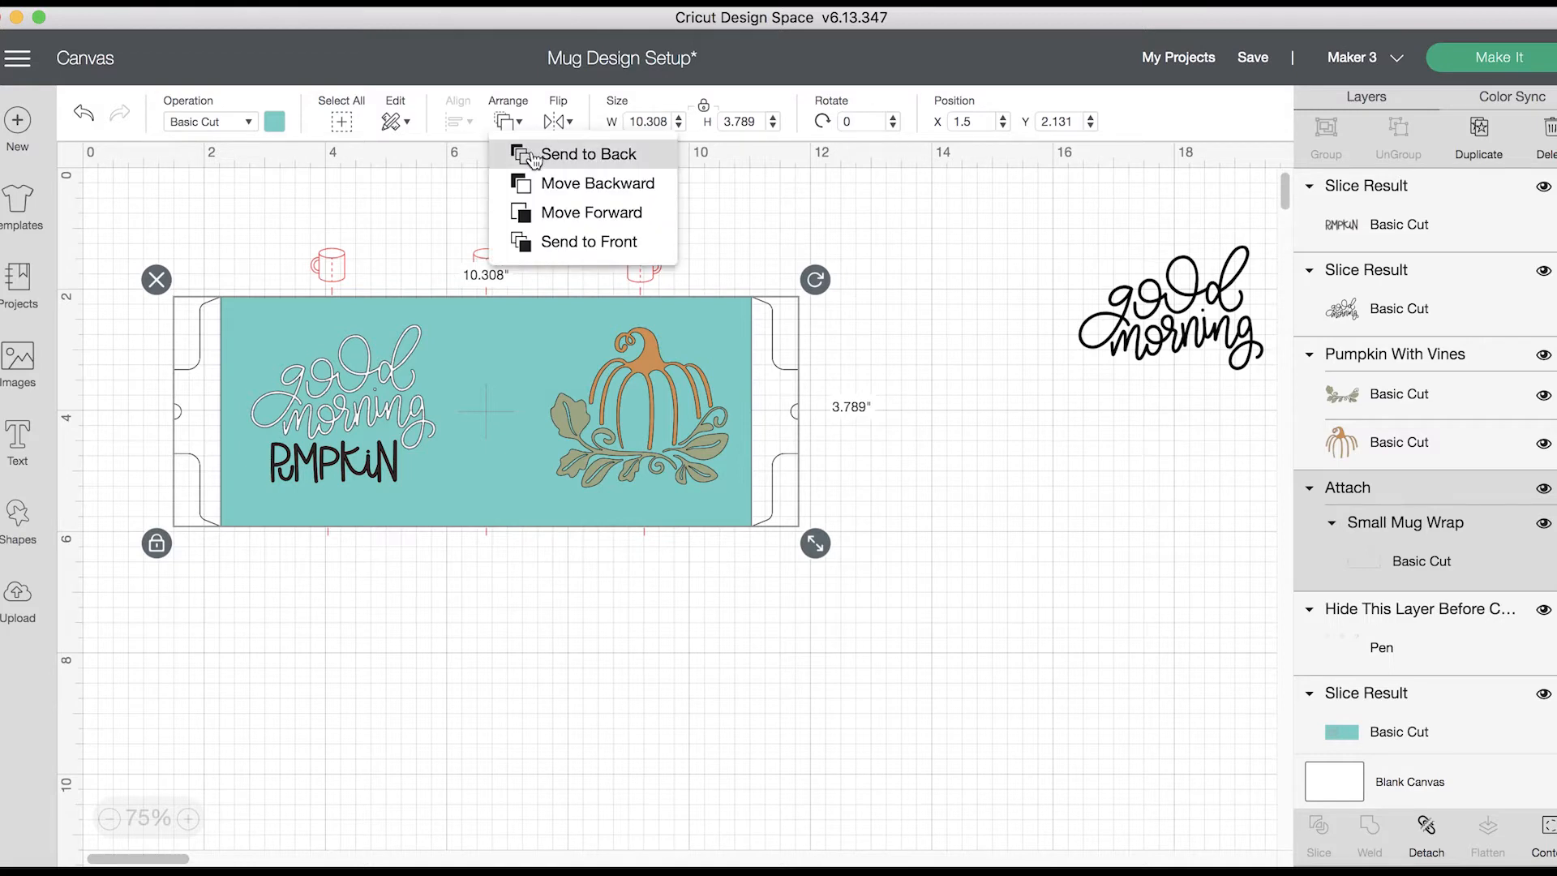
# Step: Move the black "PUMPKIN" lettering off the wrap and place "good morning" directly above it at about X 15.54, Y 2.06
pyautogui.click(310, 465)
pyautogui.moveTo(310, 466); pyautogui.dragTo(1088, 441)
pyautogui.click(1158, 333)
pyautogui.moveTo(1158, 333); pyautogui.dragTo(1105, 379)
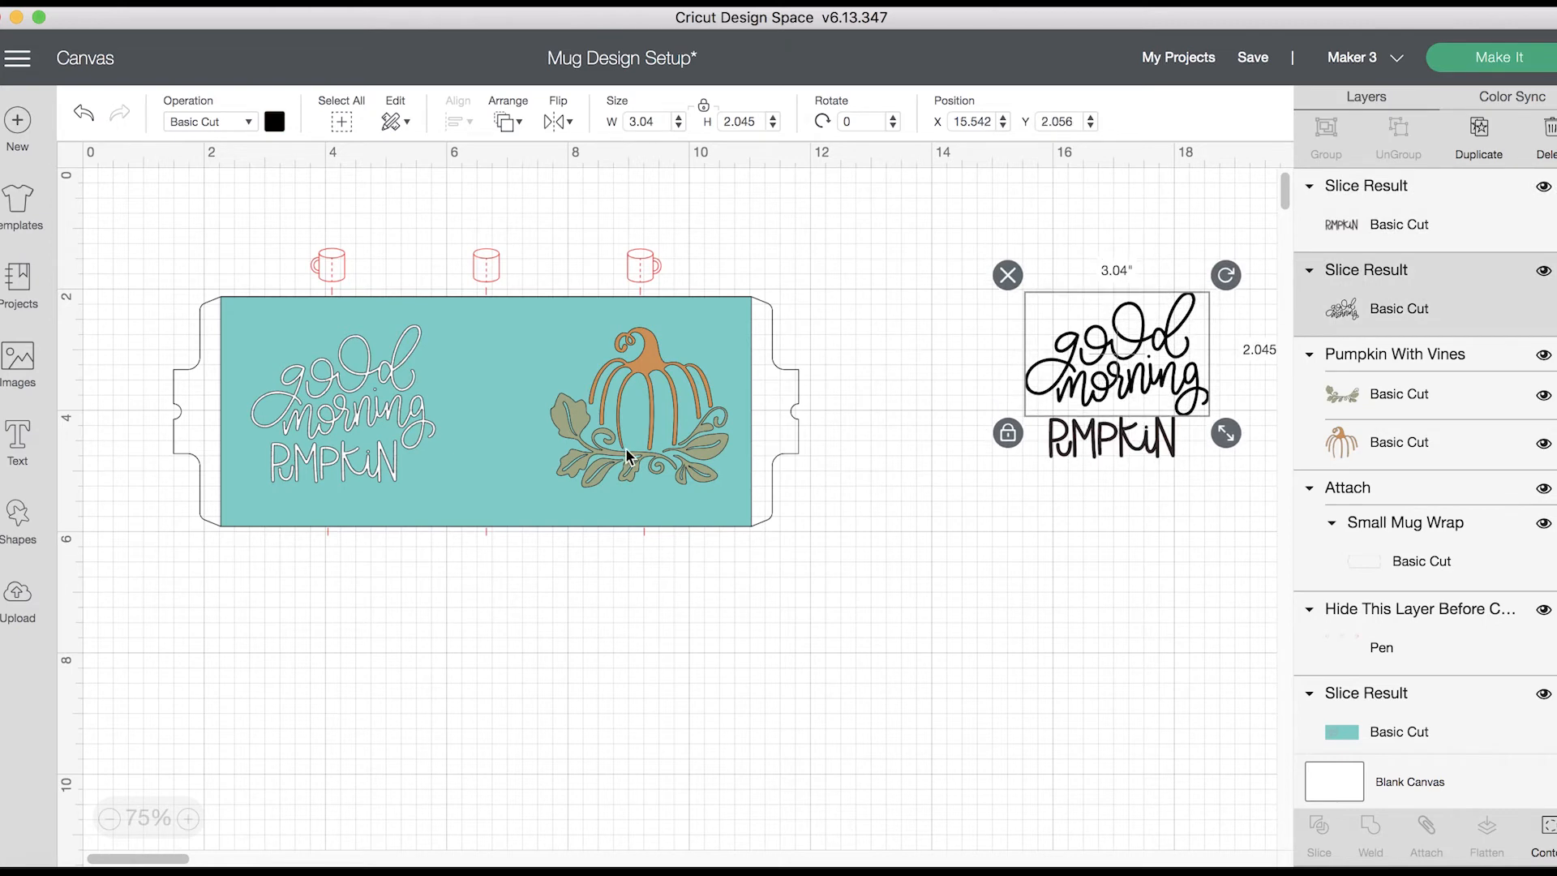
pyautogui.click(656, 419)
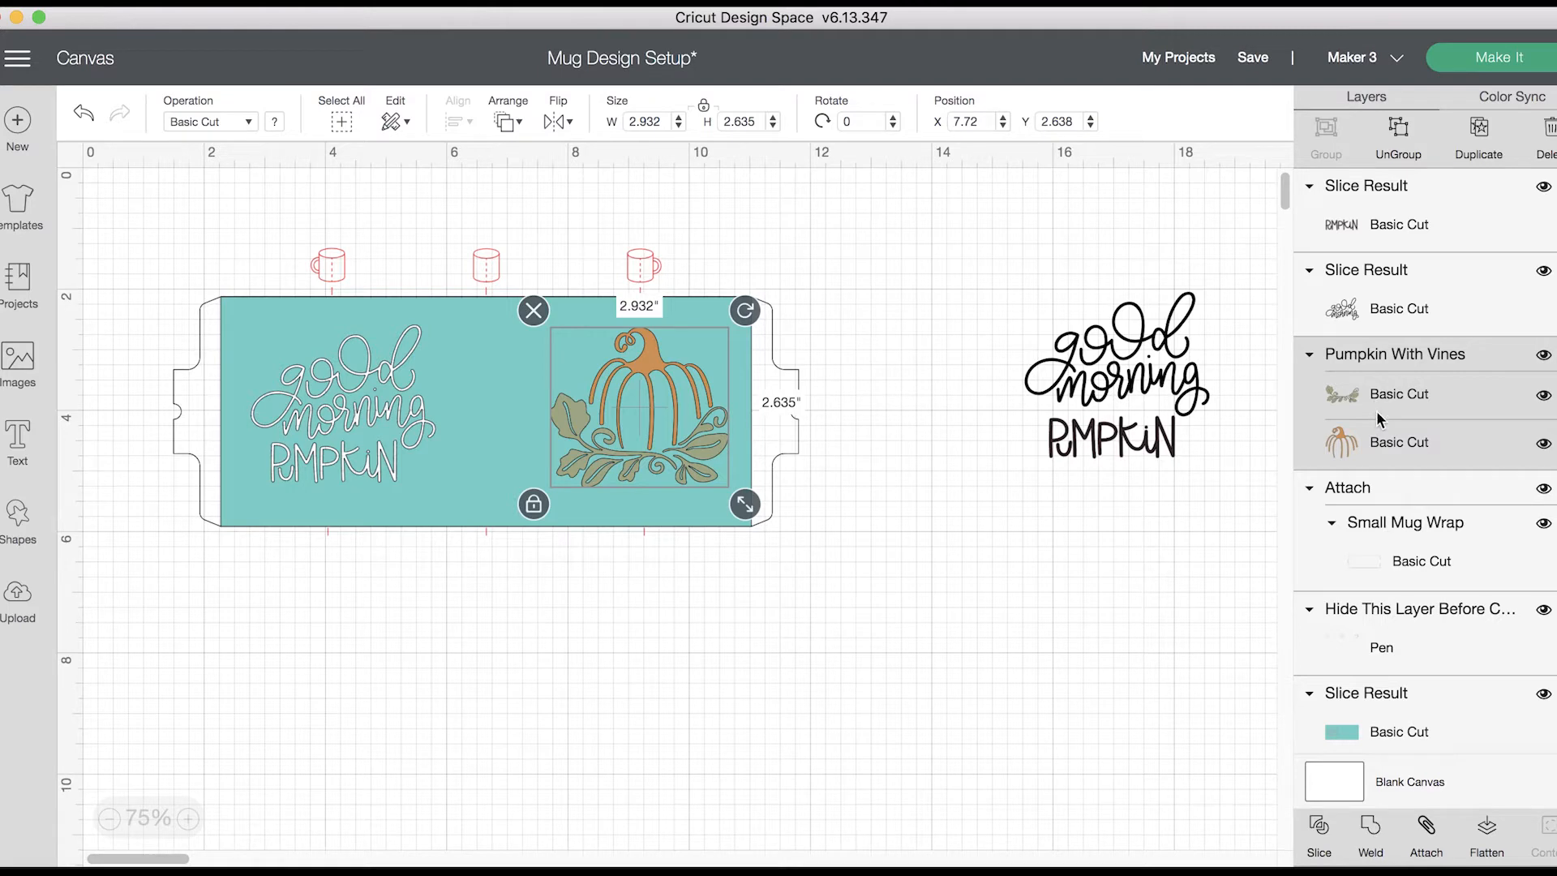
pyautogui.click(1372, 736)
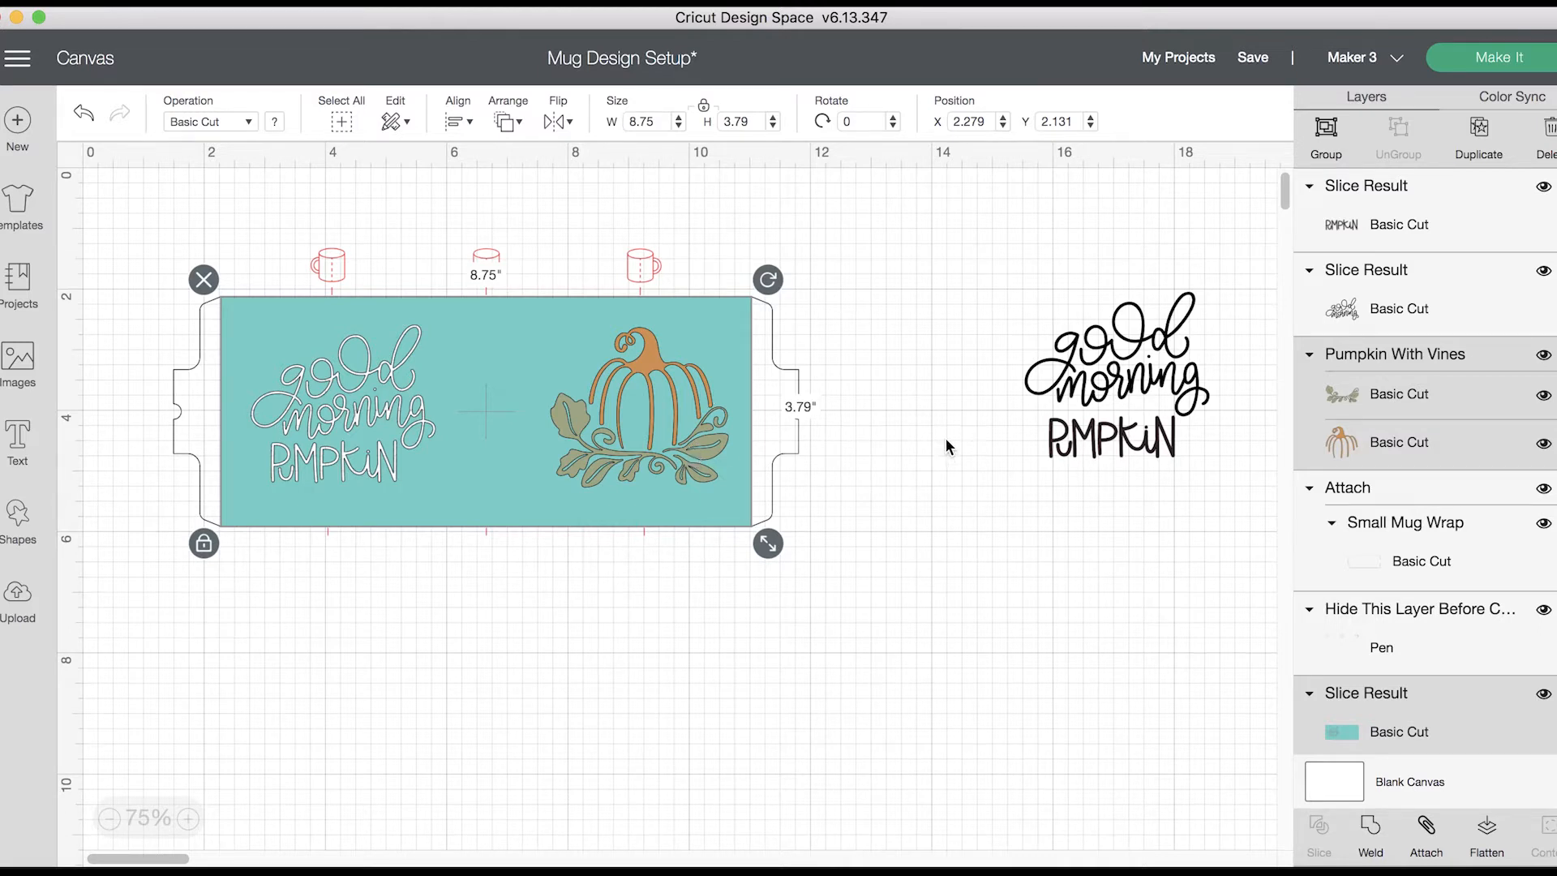
pyautogui.click(933, 458)
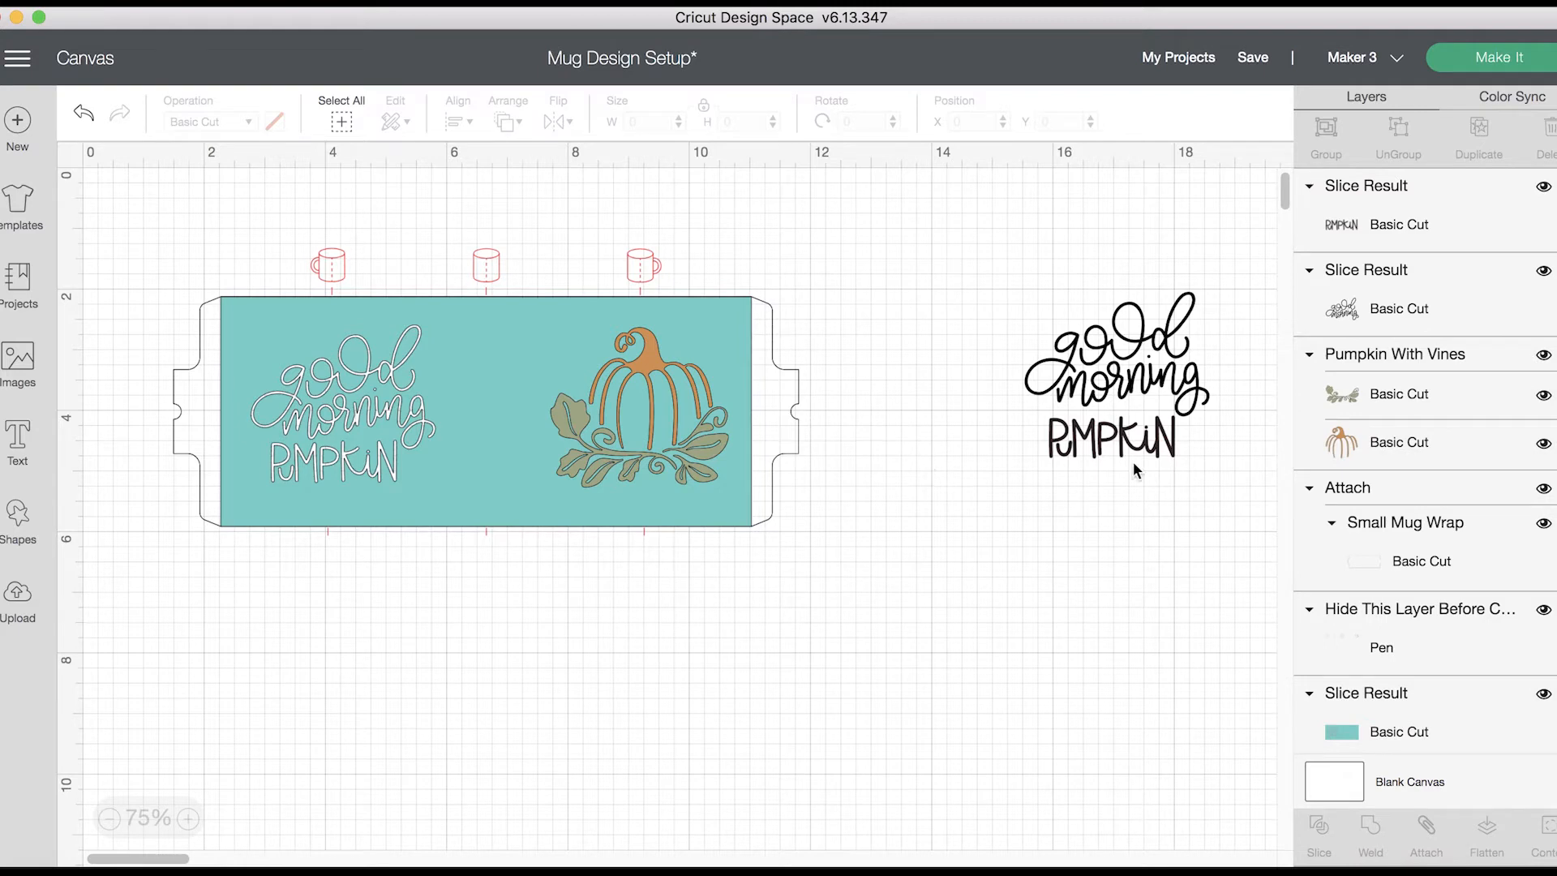
# Step: Slice only the green vines layer of the Pumpkin With Vines image out of the teal wrap
pyautogui.click(1380, 390)
pyautogui.click(1374, 429)
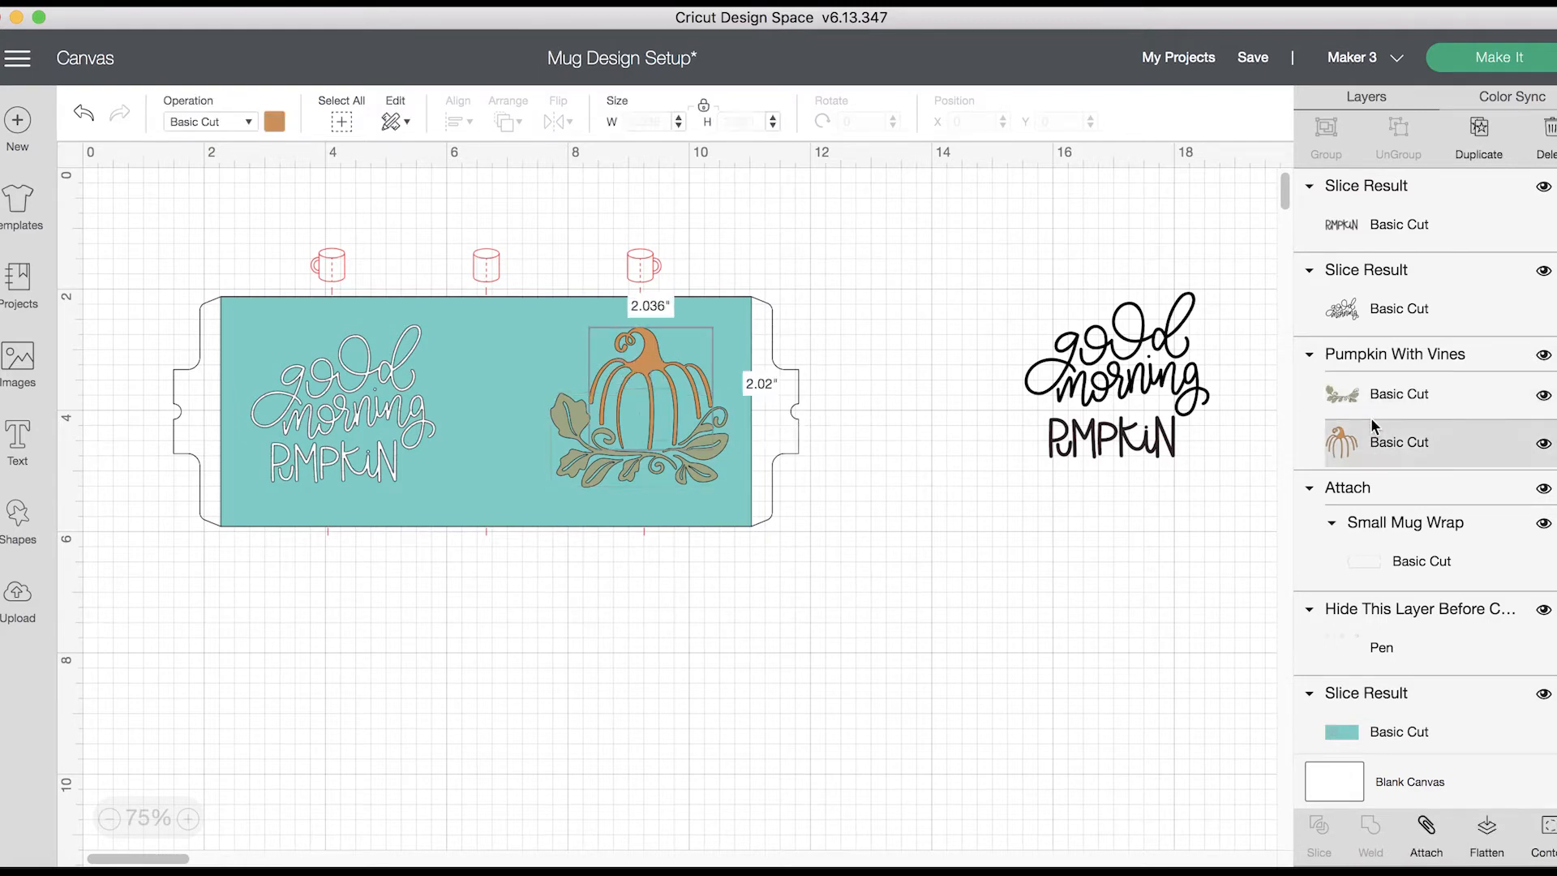
pyautogui.click(1351, 396)
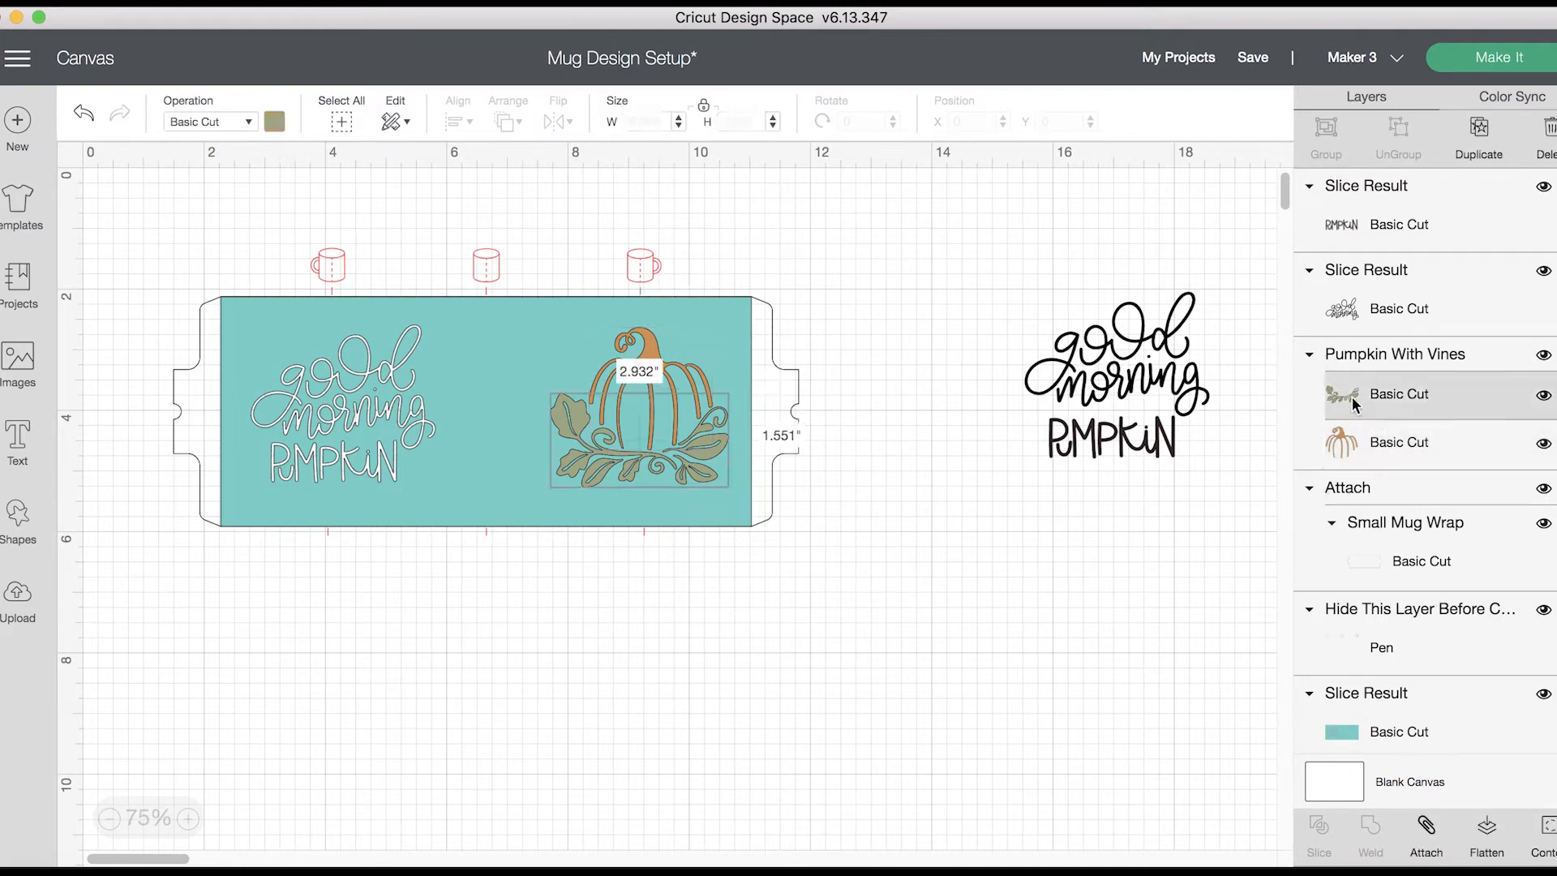
pyautogui.click(1356, 427)
pyautogui.click(1355, 396)
pyautogui.click(1350, 432)
pyautogui.click(1353, 404)
pyautogui.keyDown('shift'); pyautogui.click(1359, 714); pyautogui.keyUp('shift')
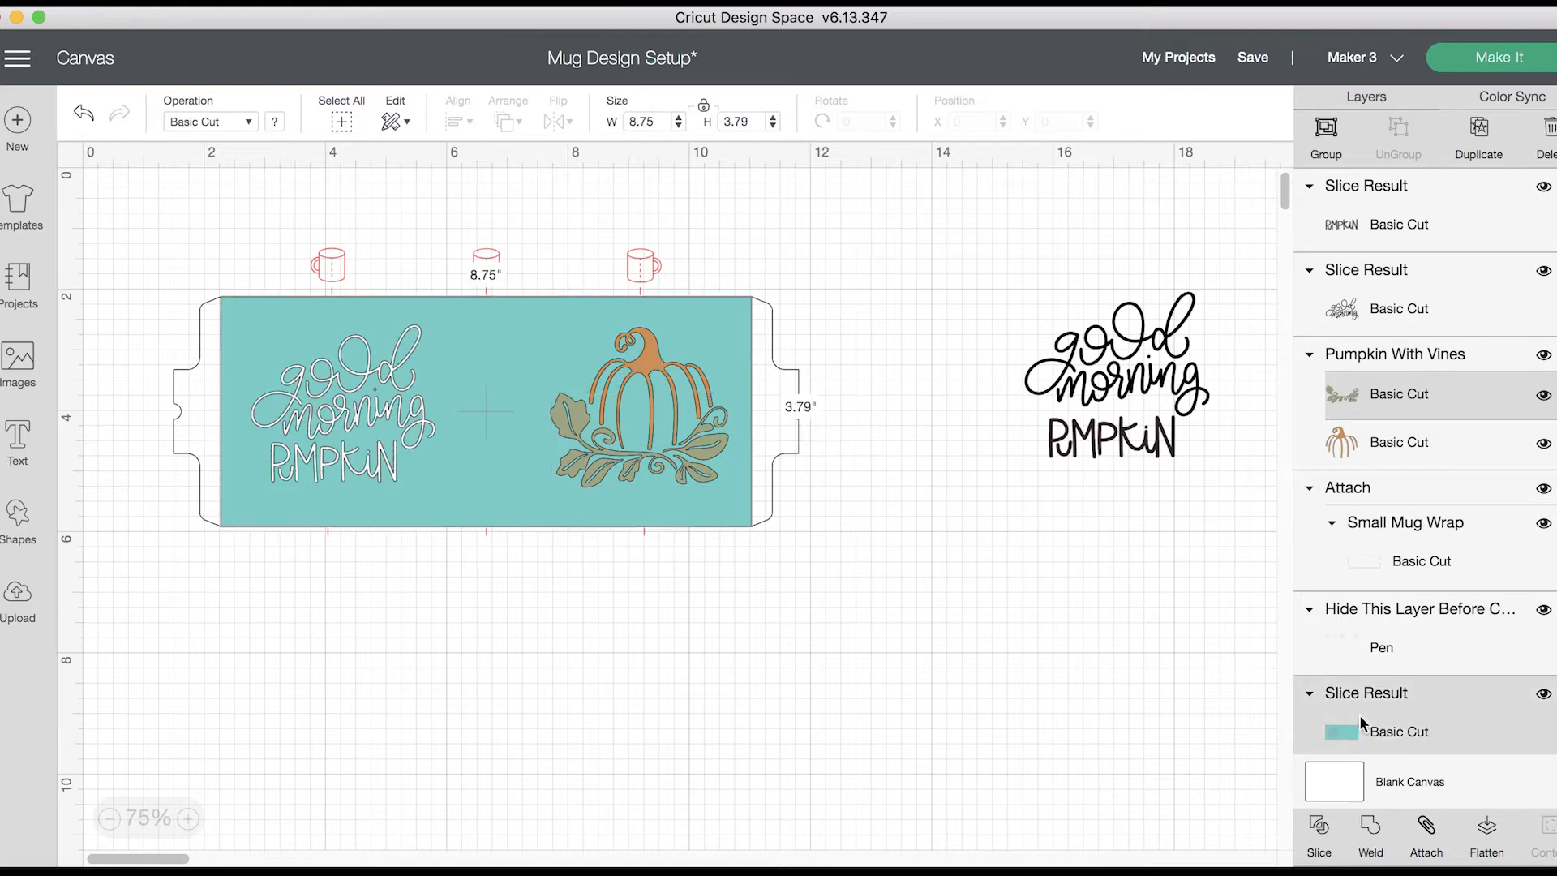
pyautogui.click(1319, 831)
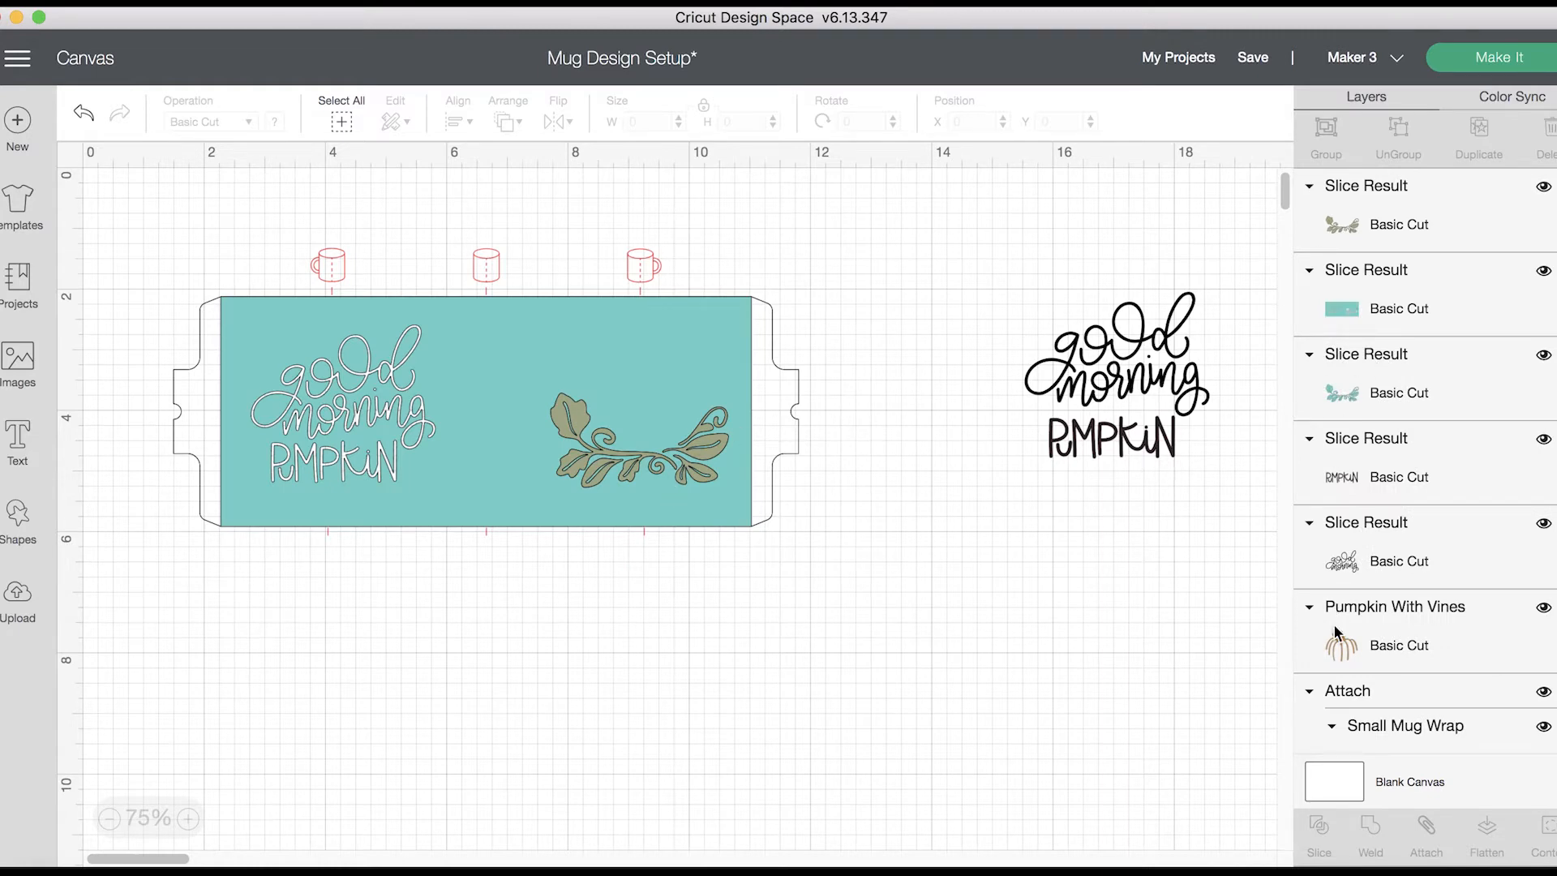
# Step: Move the green vines off the wrap to about X 13.61, Y 5.18 and delete the leftover teal vines piece
pyautogui.moveTo(689, 454); pyautogui.dragTo(1028, 579)
pyautogui.moveTo(703, 438); pyautogui.dragTo(703, 441)
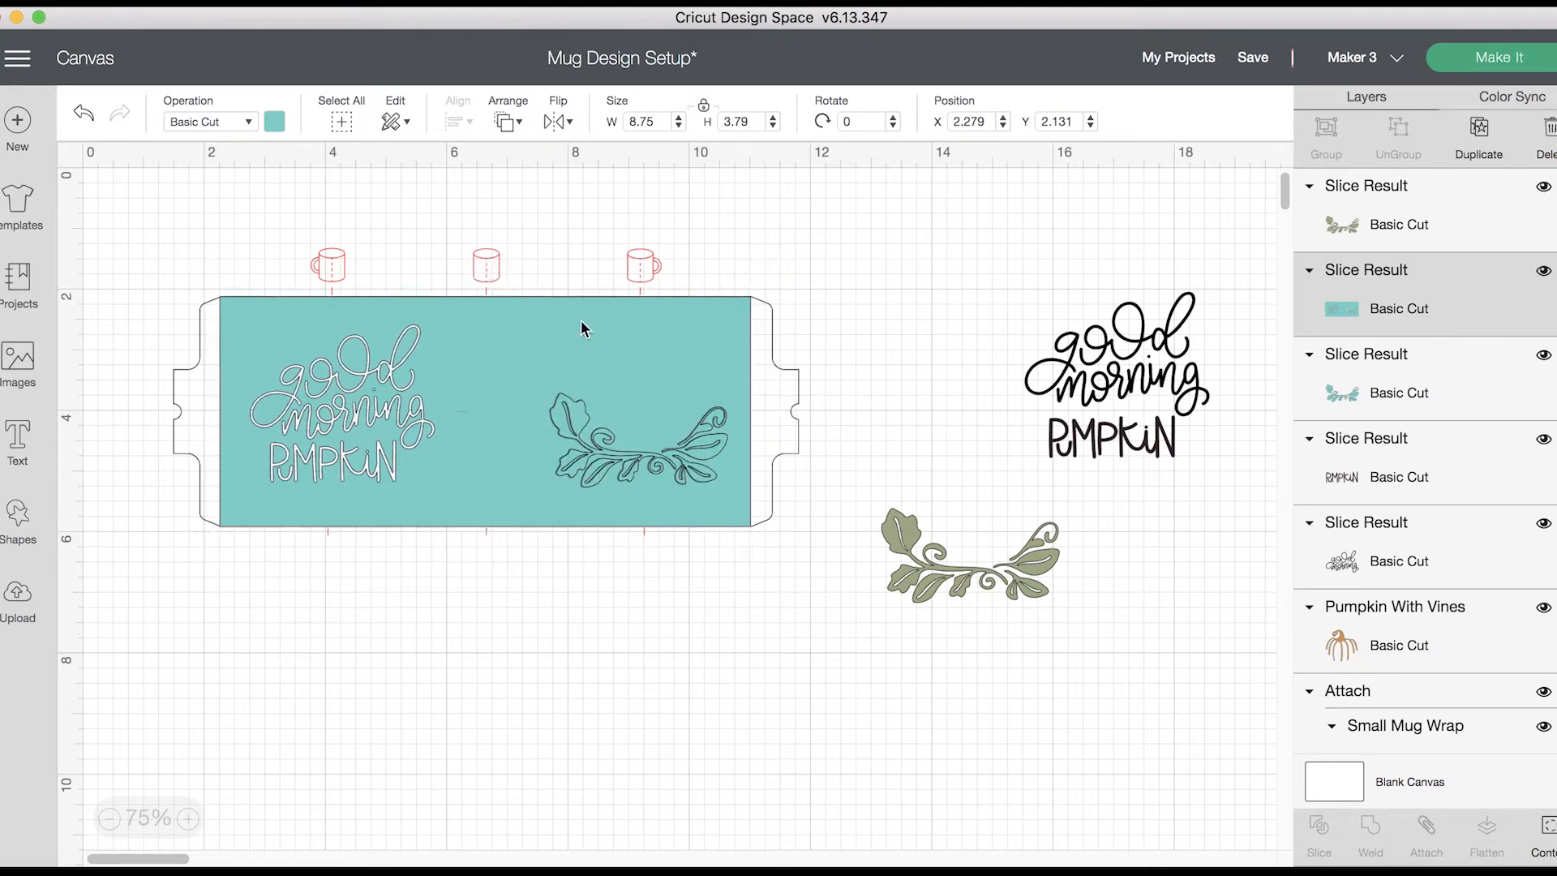
pyautogui.click(85, 115)
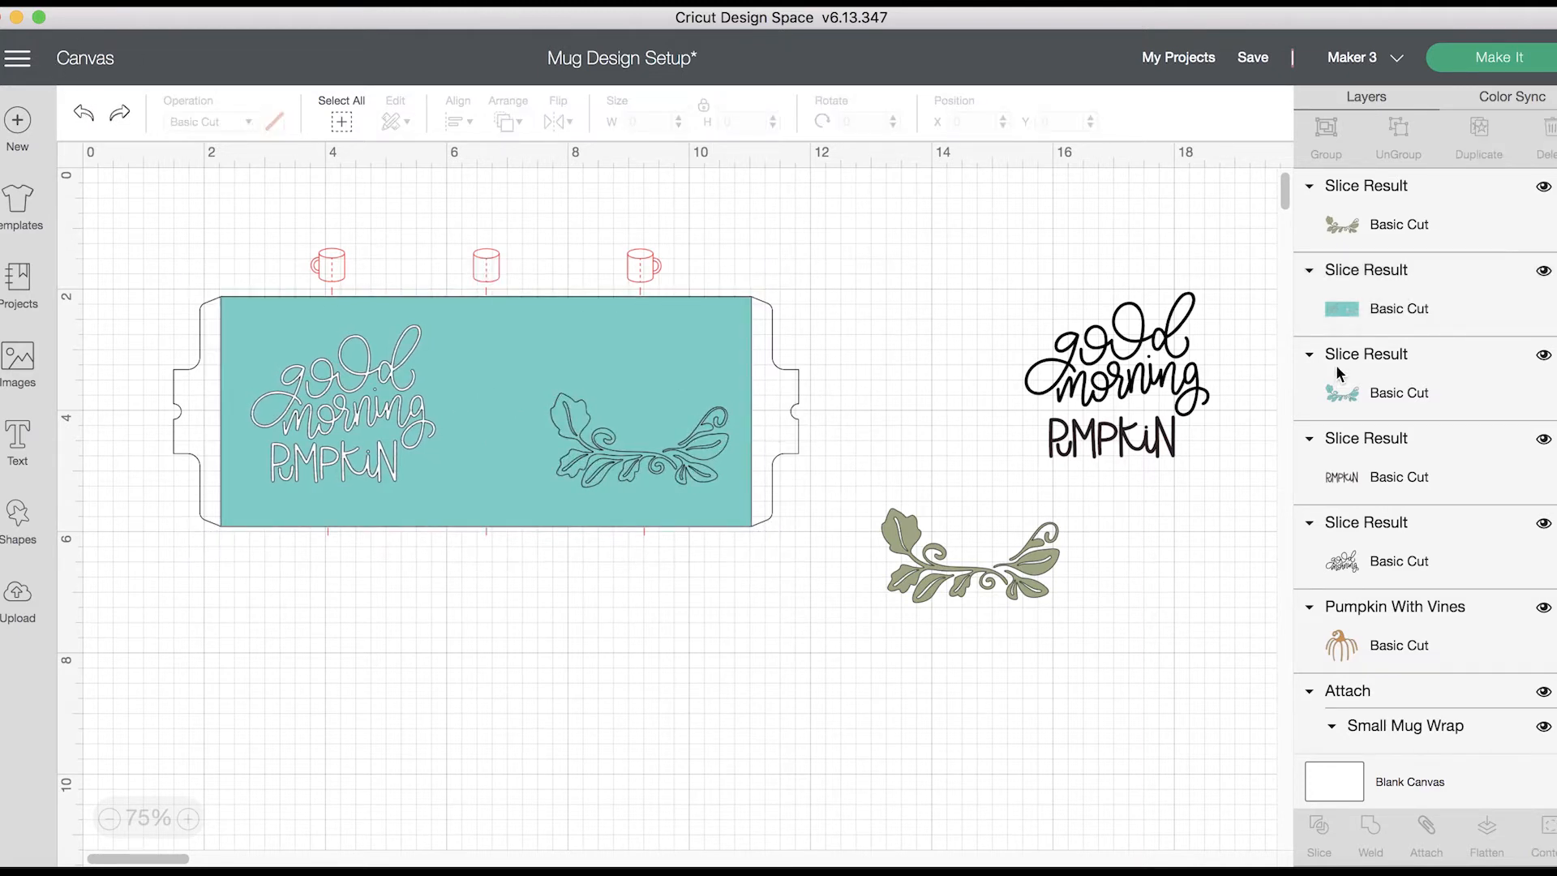
pyautogui.click(1371, 394)
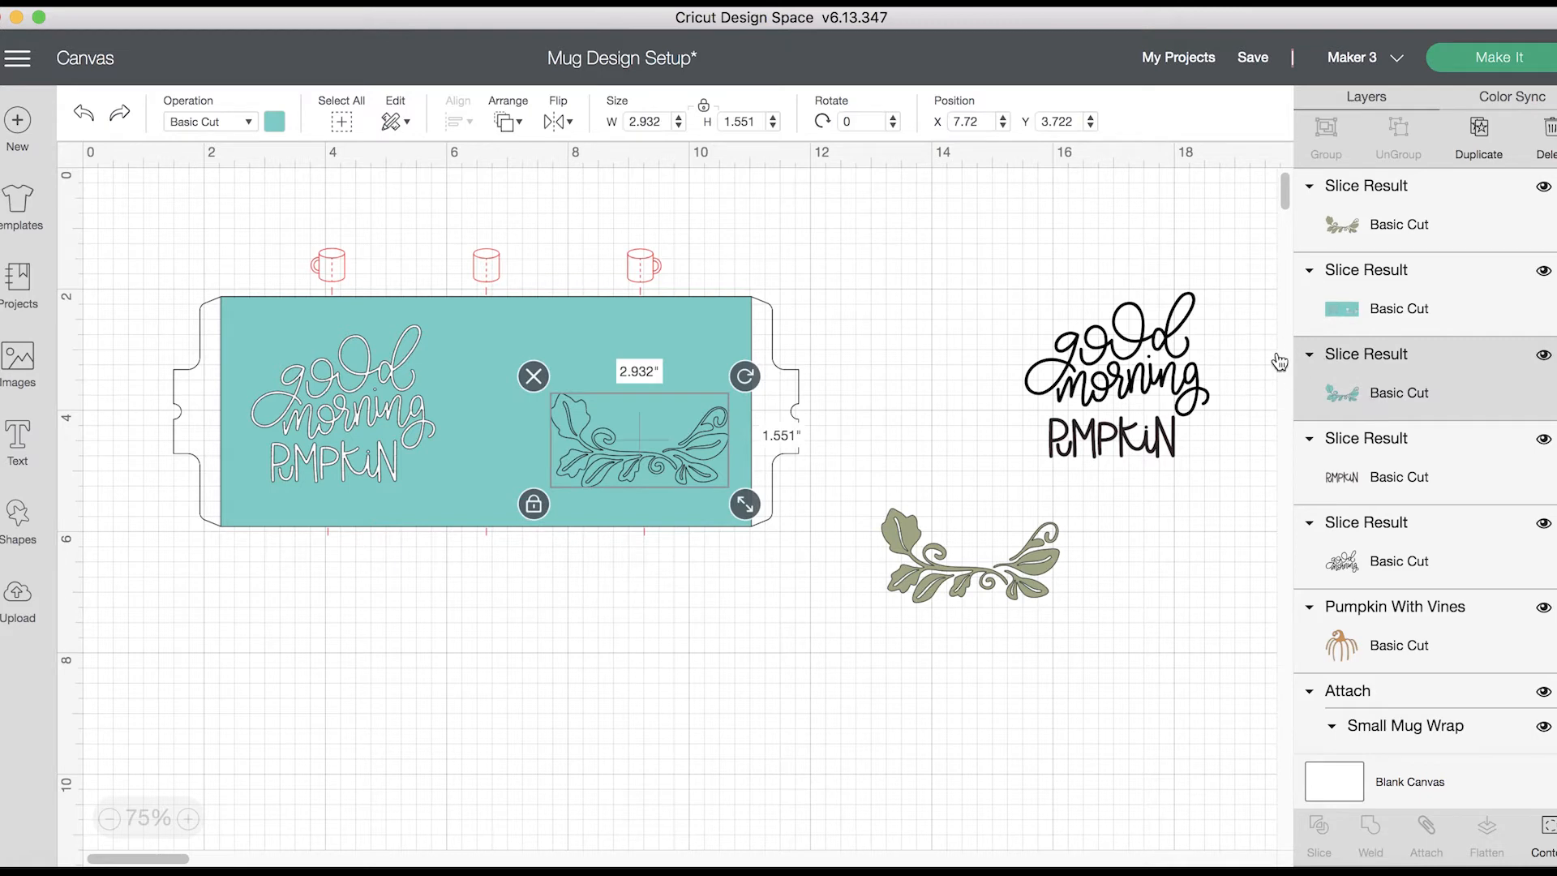
pyautogui.click(532, 376)
pyautogui.moveTo(884, 546); pyautogui.dragTo(981, 541)
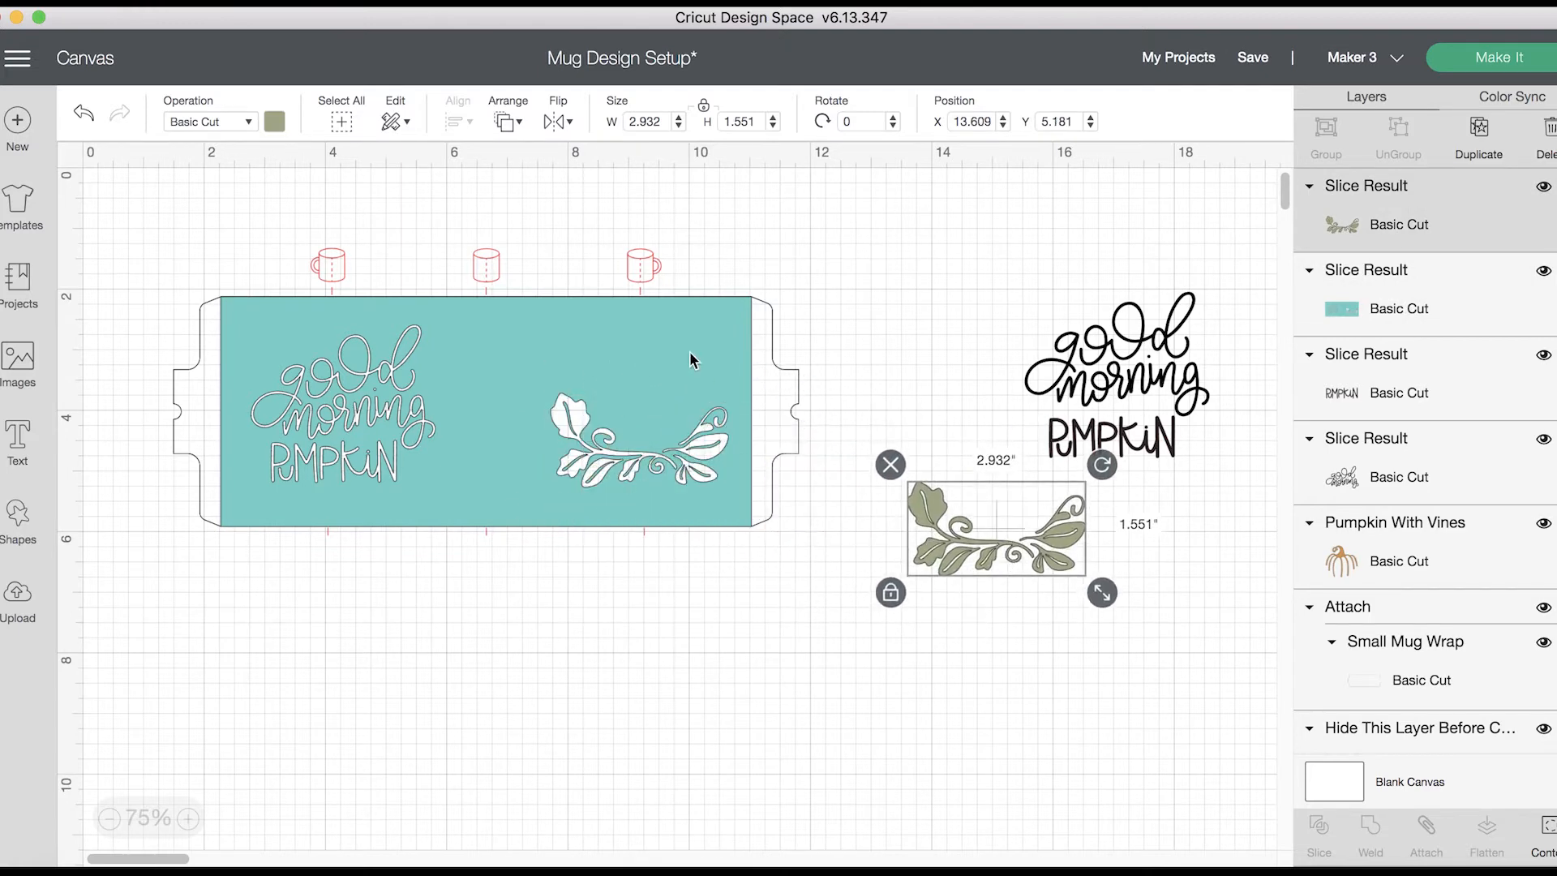
# Step: Bring the orange pumpkin layer of the Pumpkin With Vines image in front of all layers and slice it out of the teal wrap
pyautogui.click(685, 352)
pyautogui.click(1396, 564)
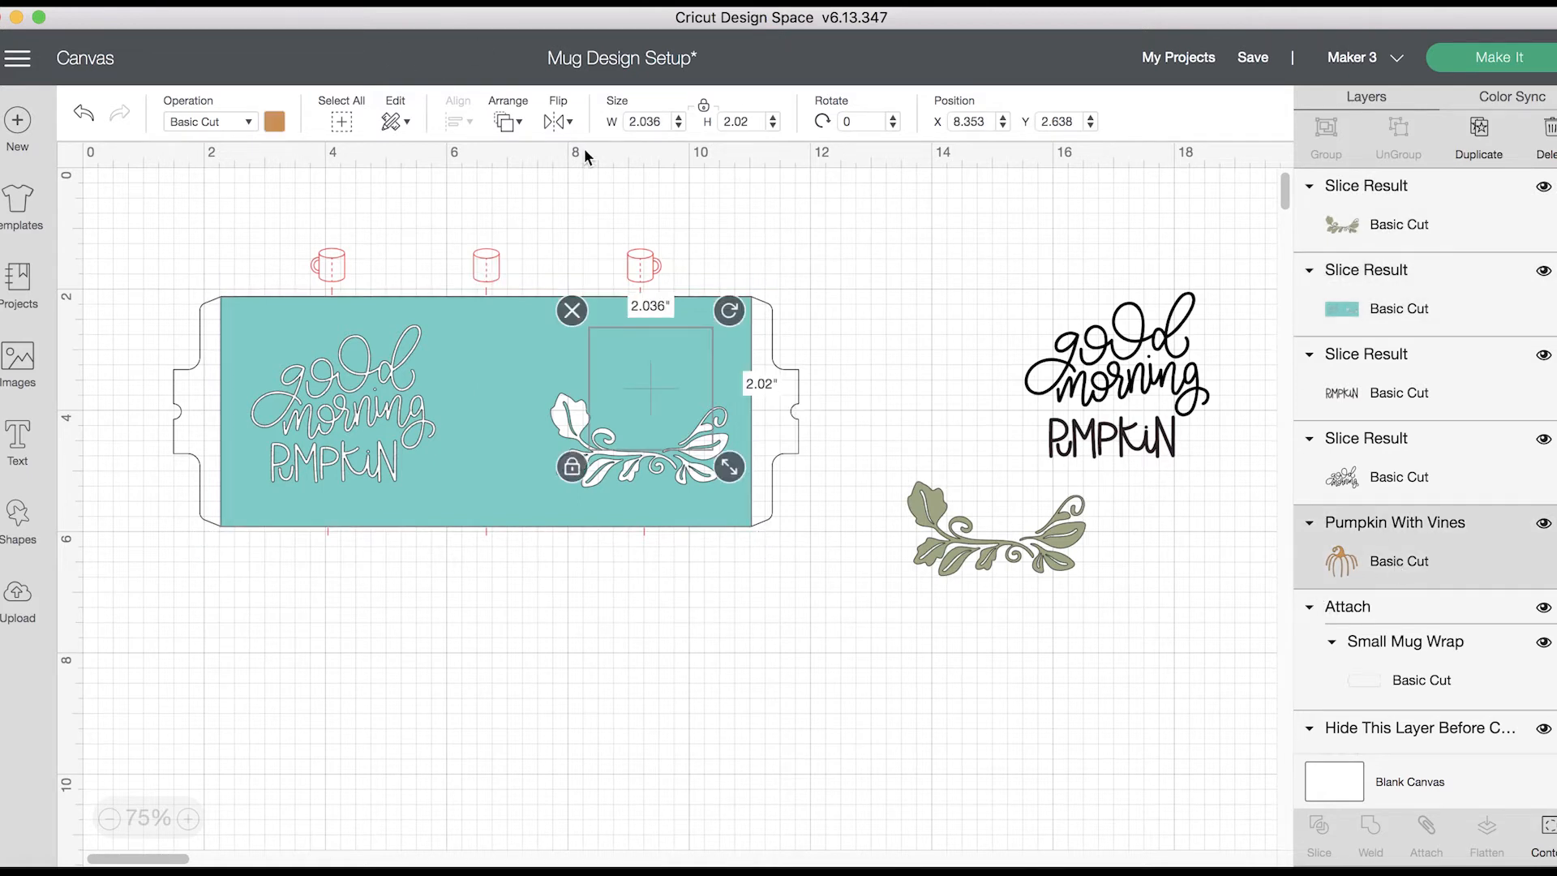
pyautogui.click(512, 123)
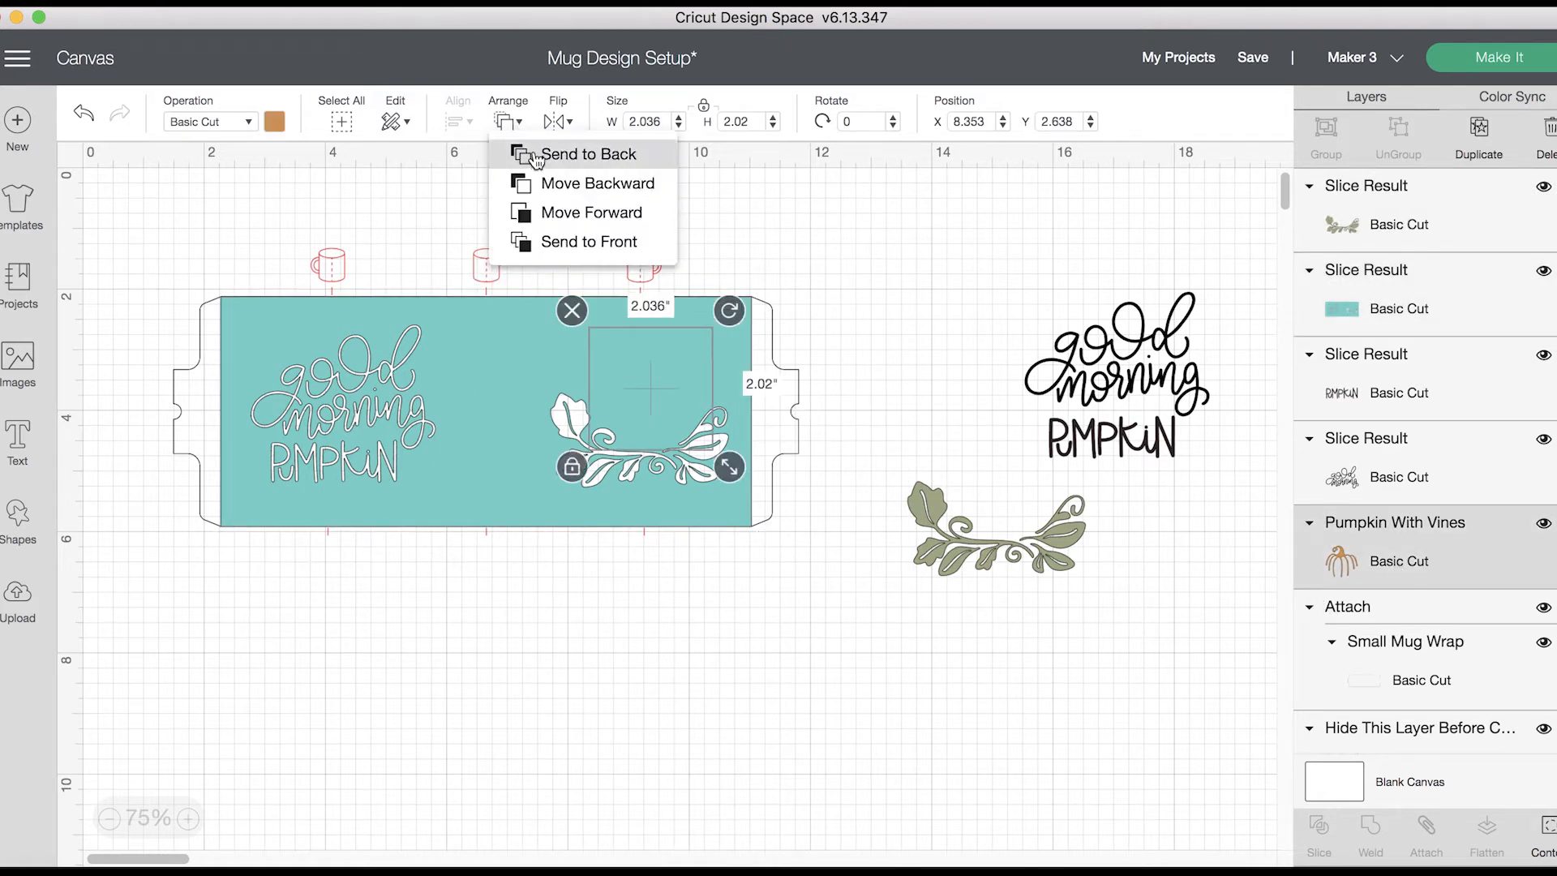
pyautogui.click(596, 159)
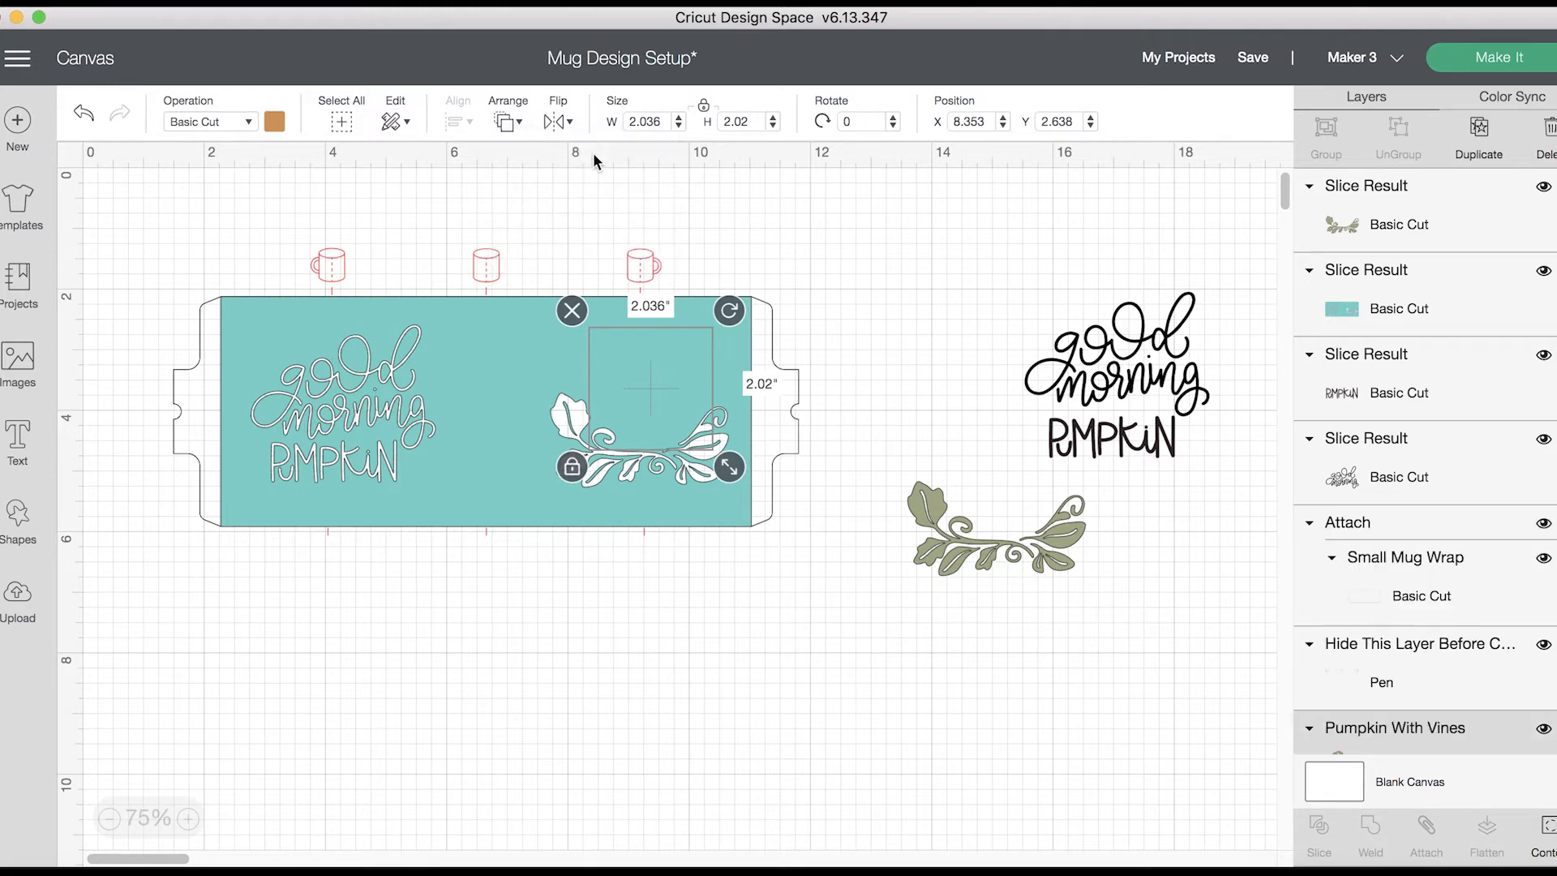
pyautogui.click(509, 121)
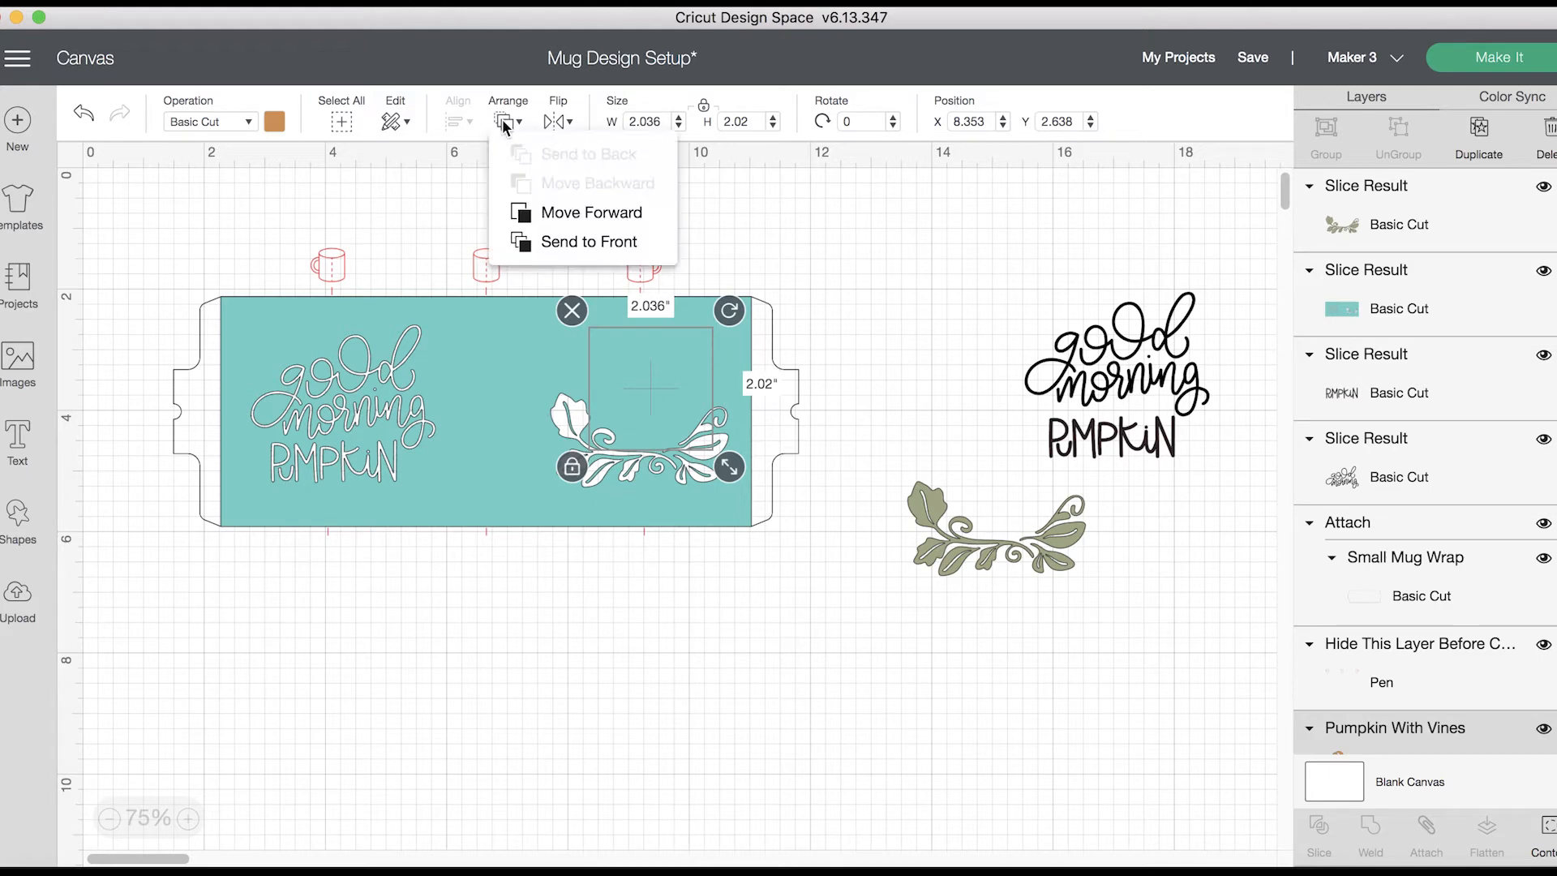
pyautogui.click(572, 241)
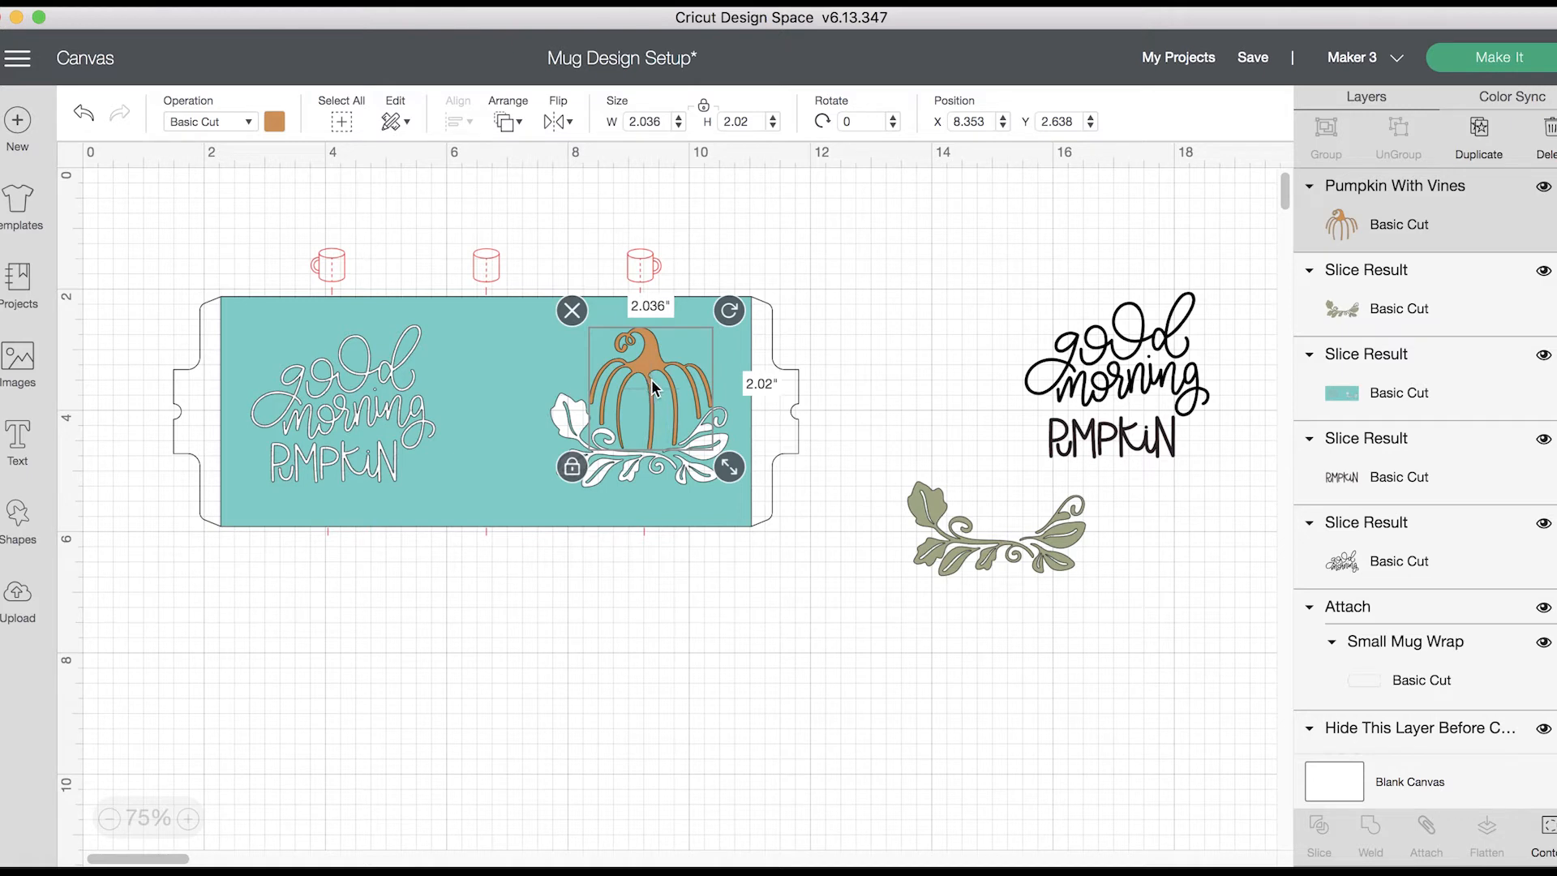
pyautogui.click(1409, 377)
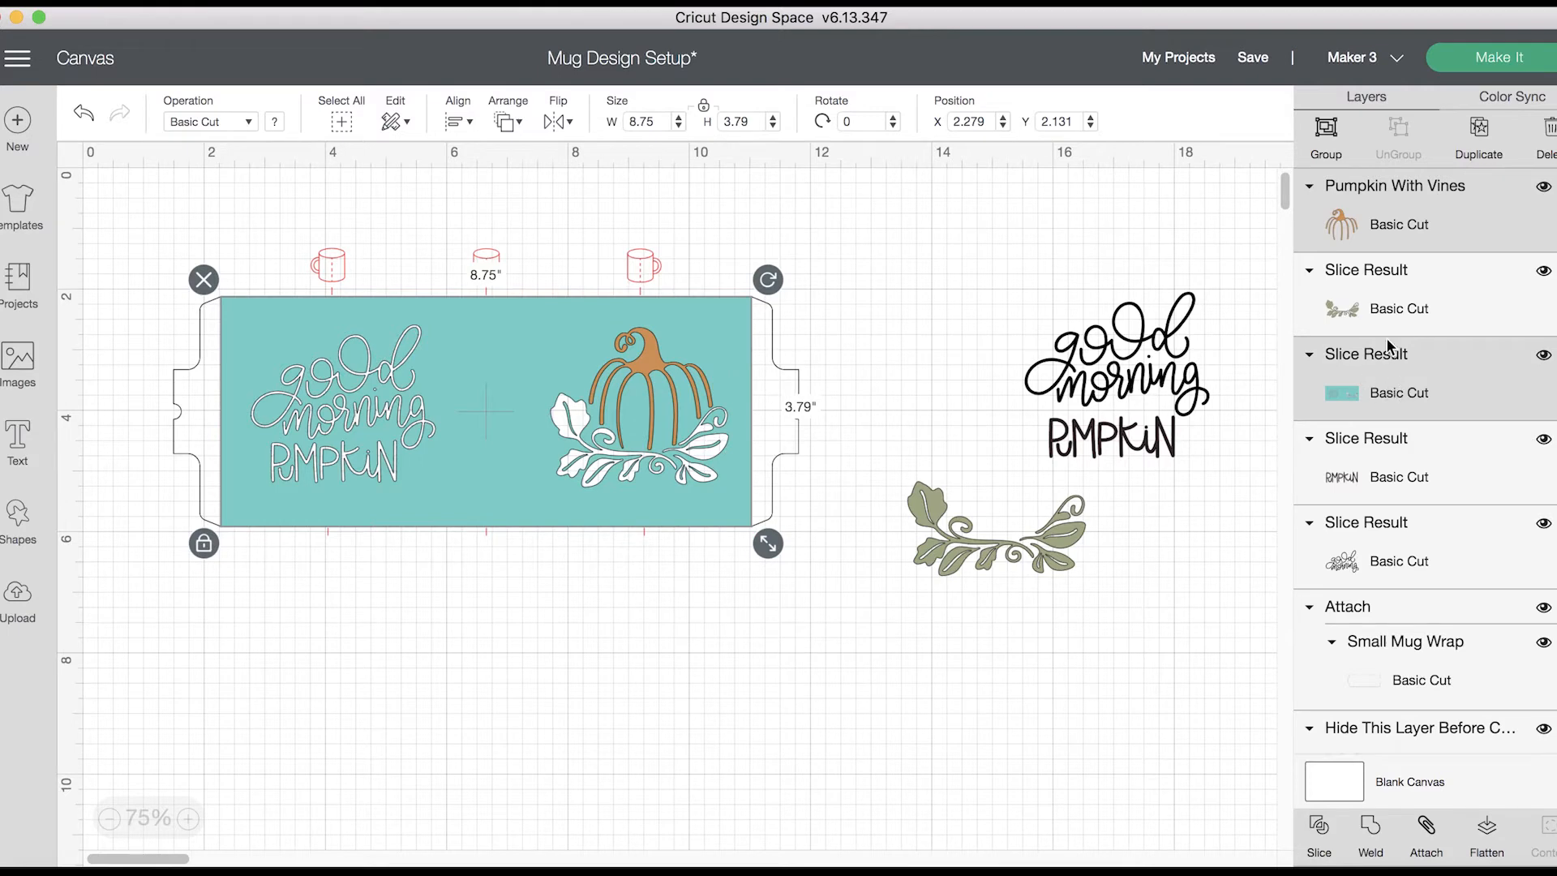
pyautogui.click(1319, 829)
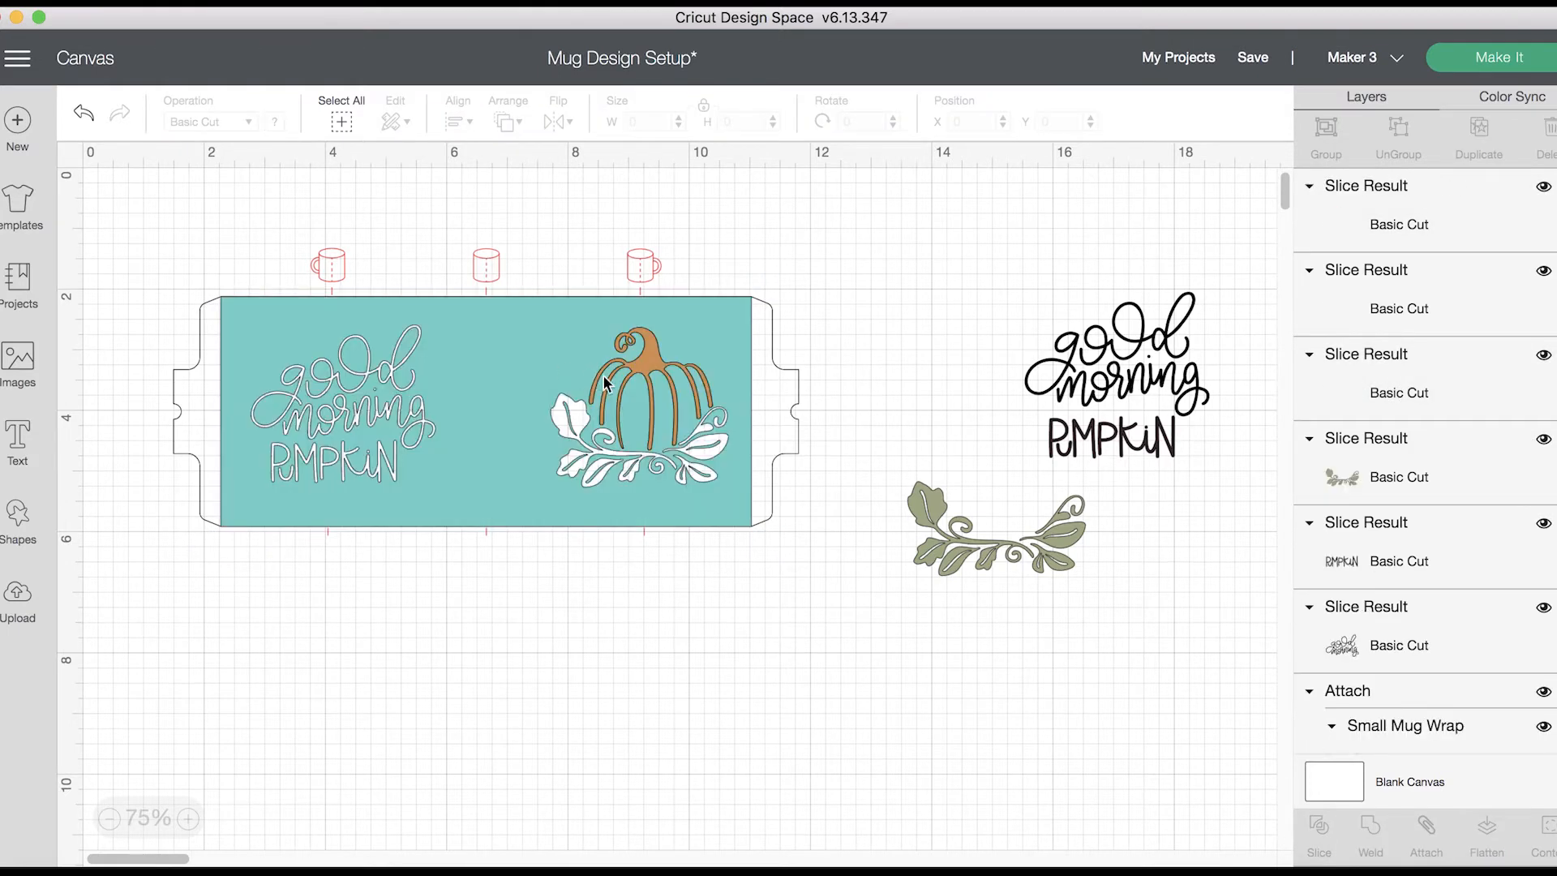
# Step: Move the orange pumpkin off the wrap to about X 12.99, Y 0.82 and delete the leftover teal pumpkin piece
pyautogui.click(1333, 231)
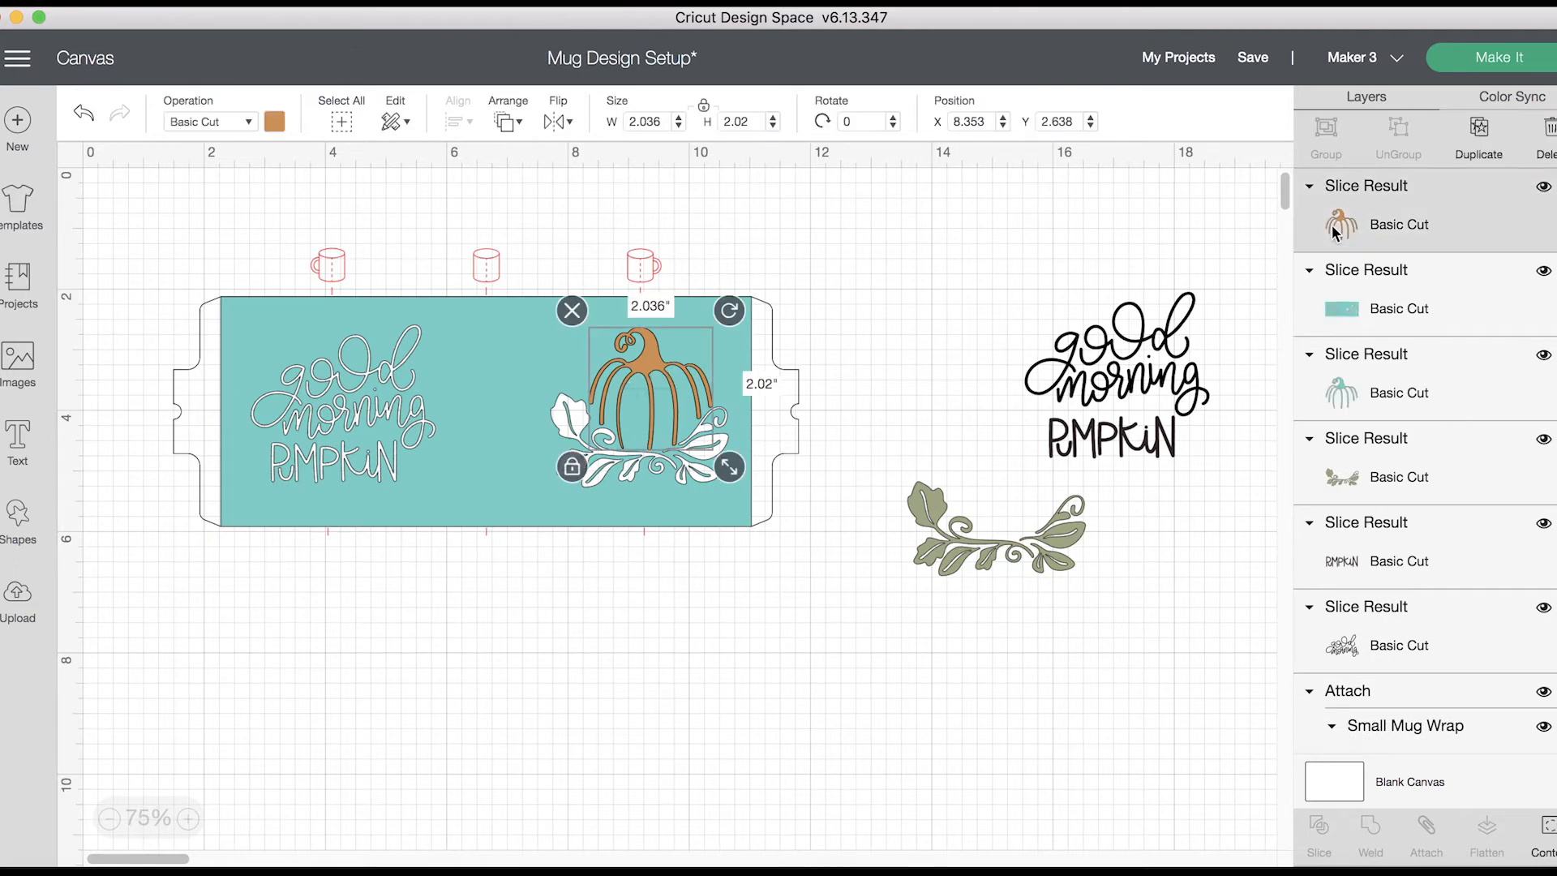
pyautogui.moveTo(679, 373); pyautogui.dragTo(945, 317)
pyautogui.click(1367, 392)
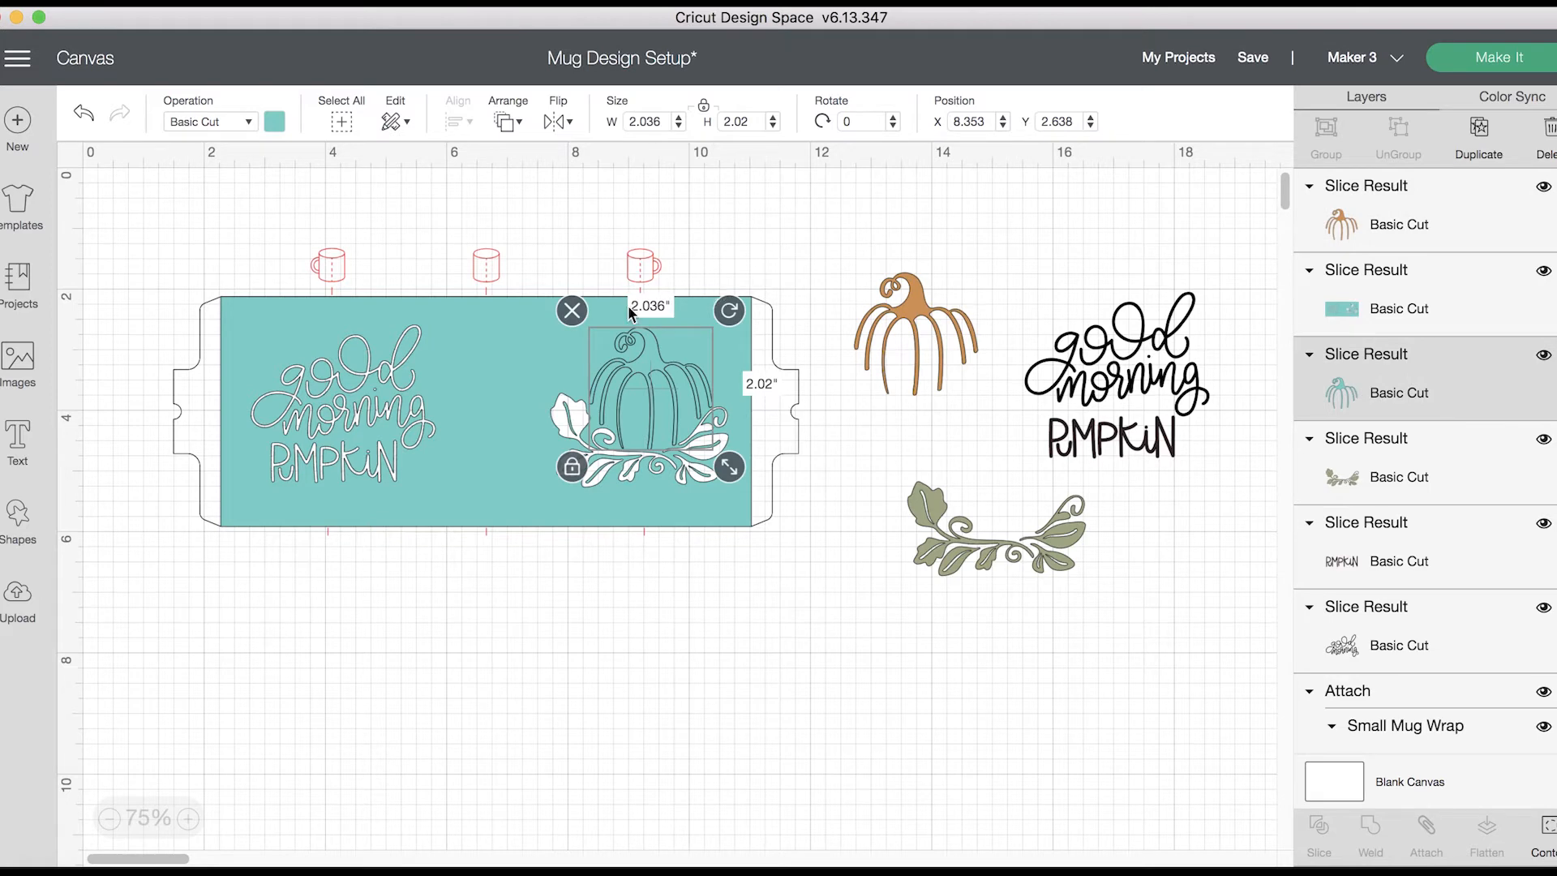
pyautogui.click(572, 311)
pyautogui.moveTo(908, 341); pyautogui.dragTo(934, 258)
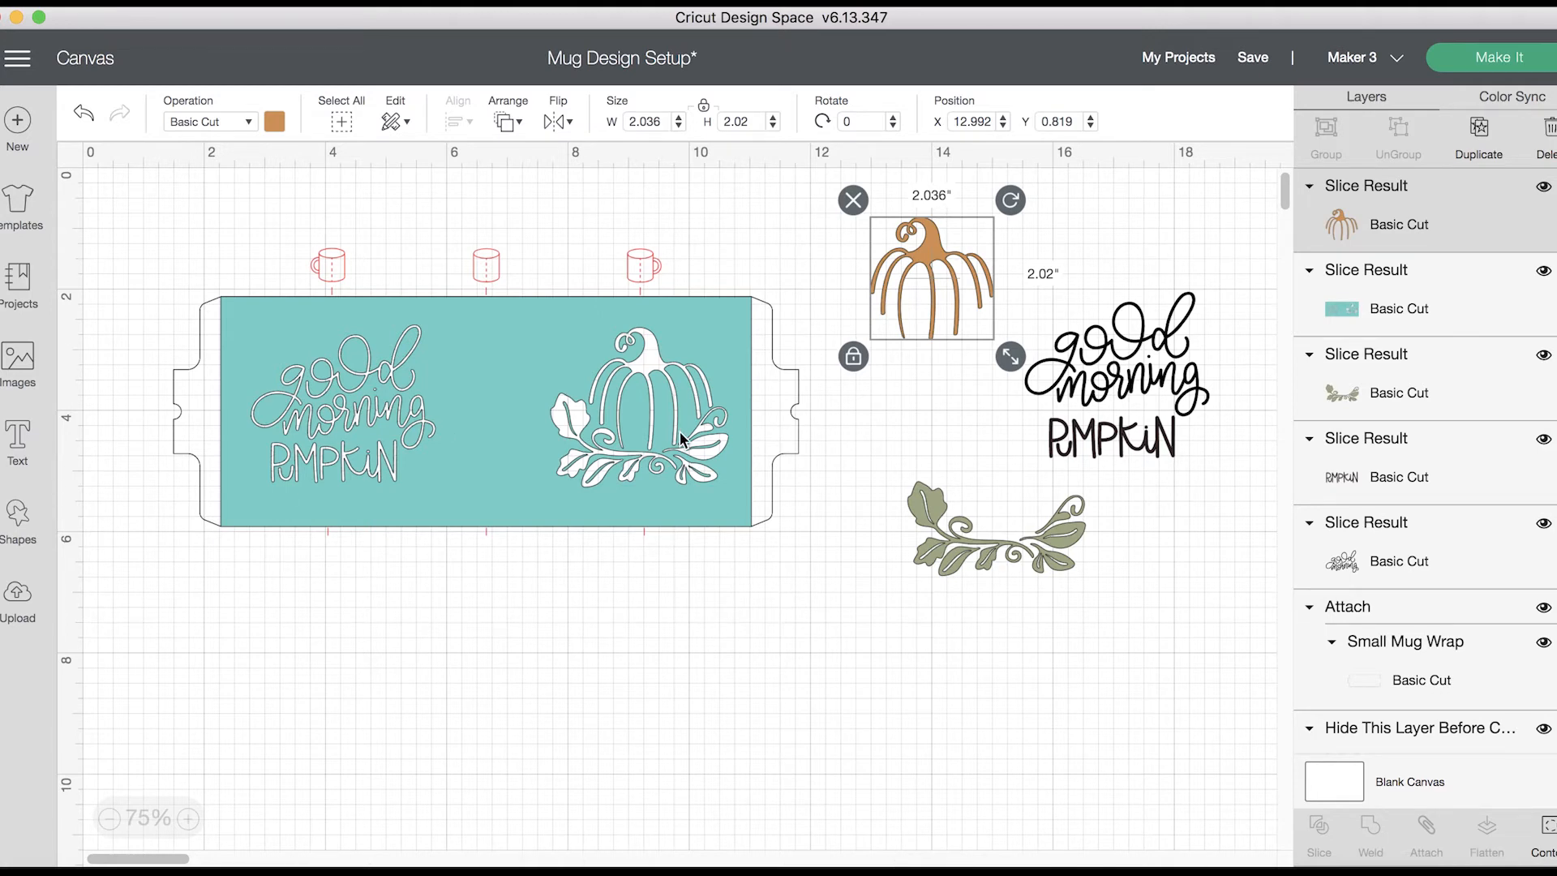
# Step: Hide the red mug guide layer, then preview the teal mat with the mug wrap outline and return to the canvas
pyautogui.click(474, 252)
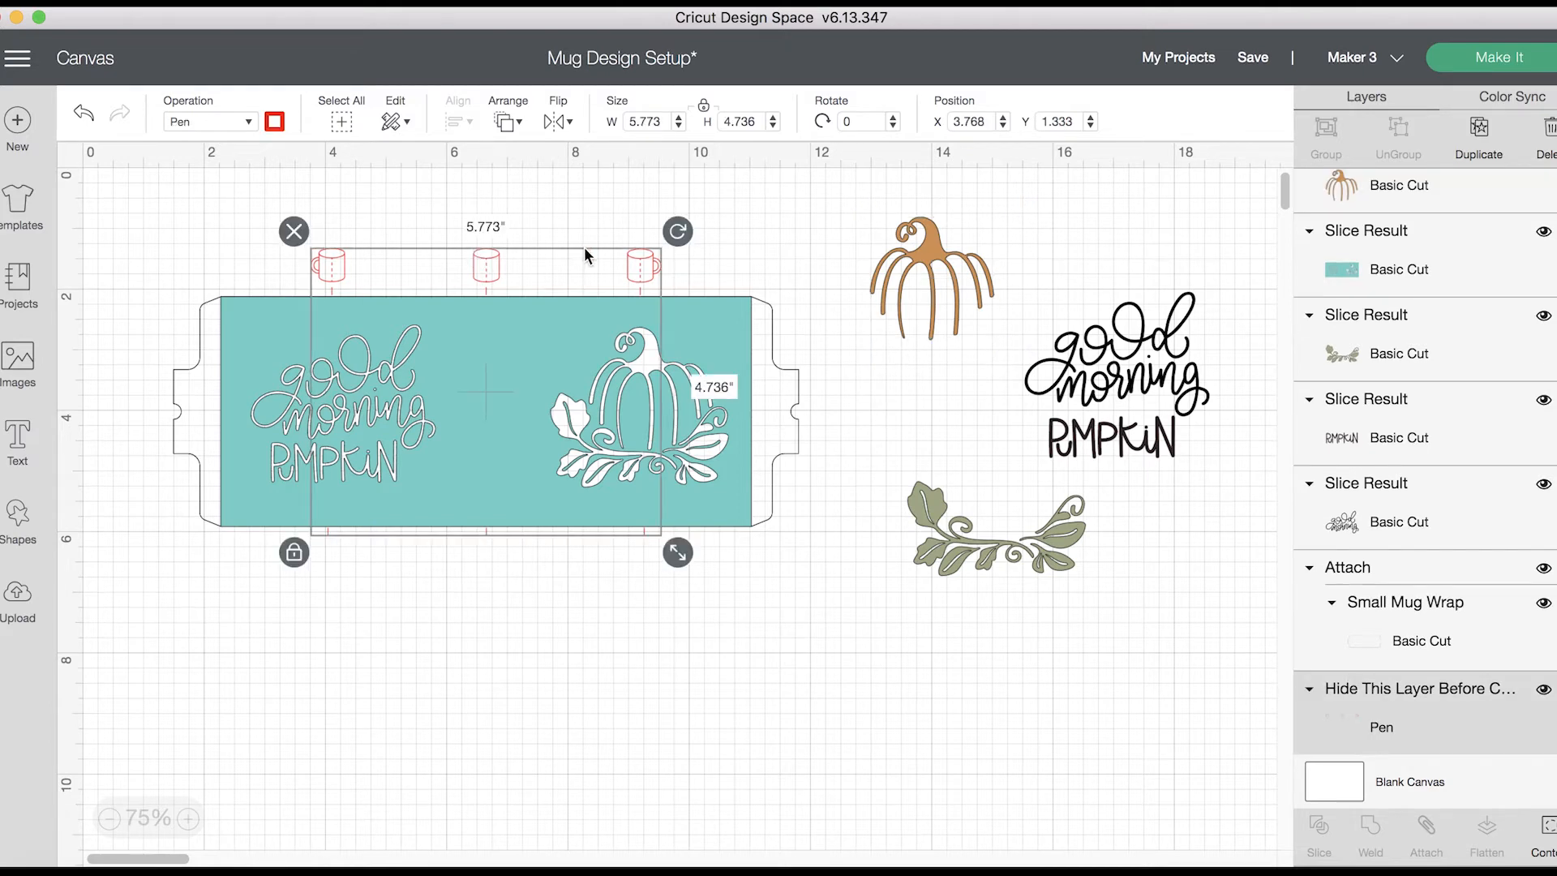
pyautogui.click(1543, 691)
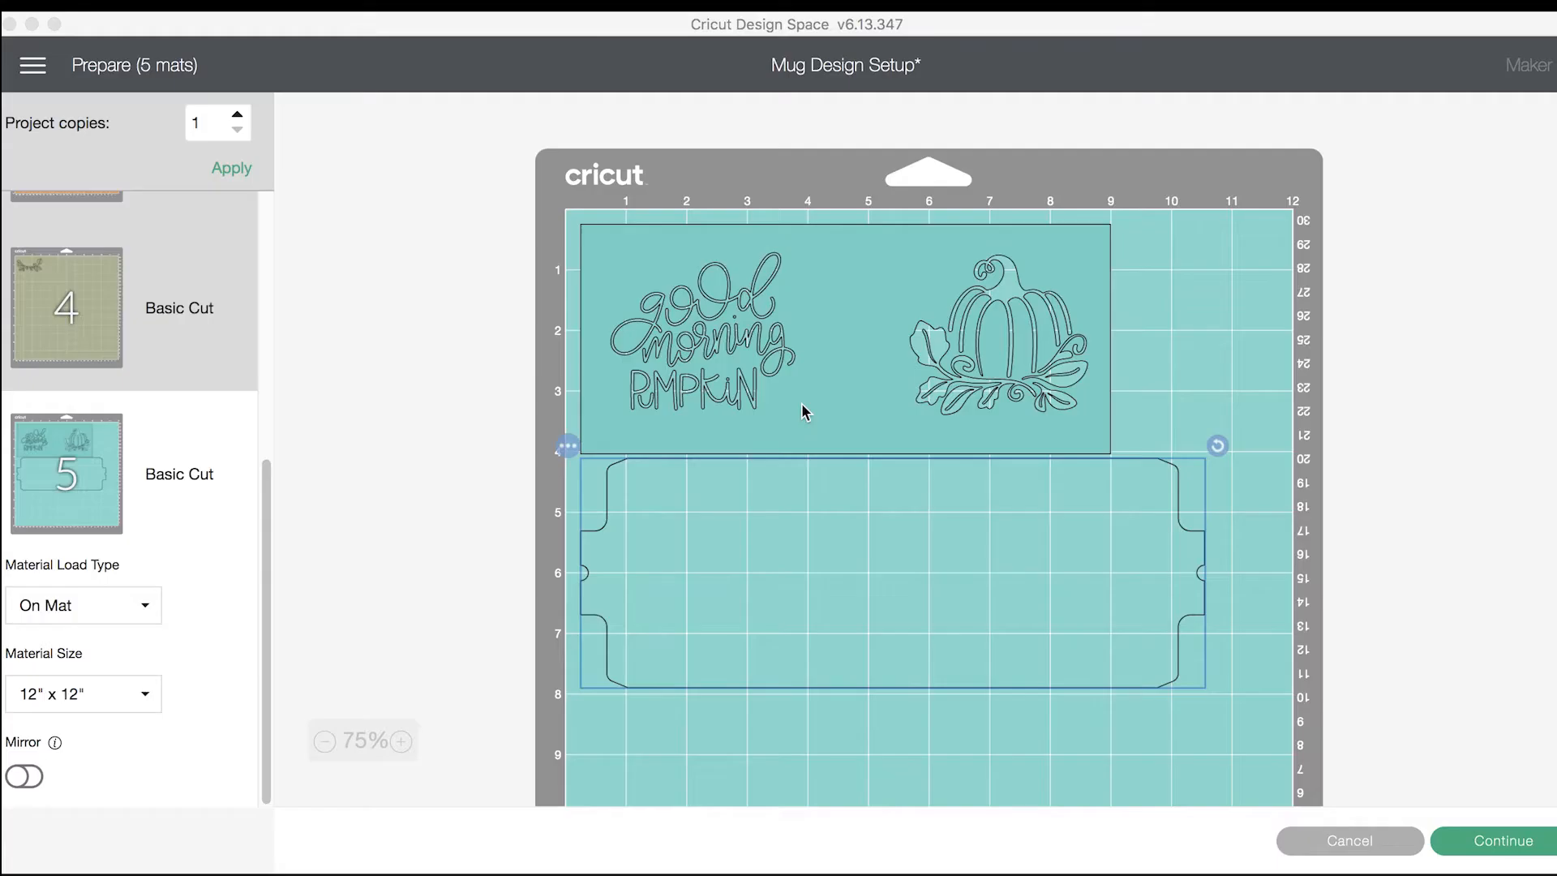
pyautogui.moveTo(775, 591); pyautogui.dragTo(730, 598)
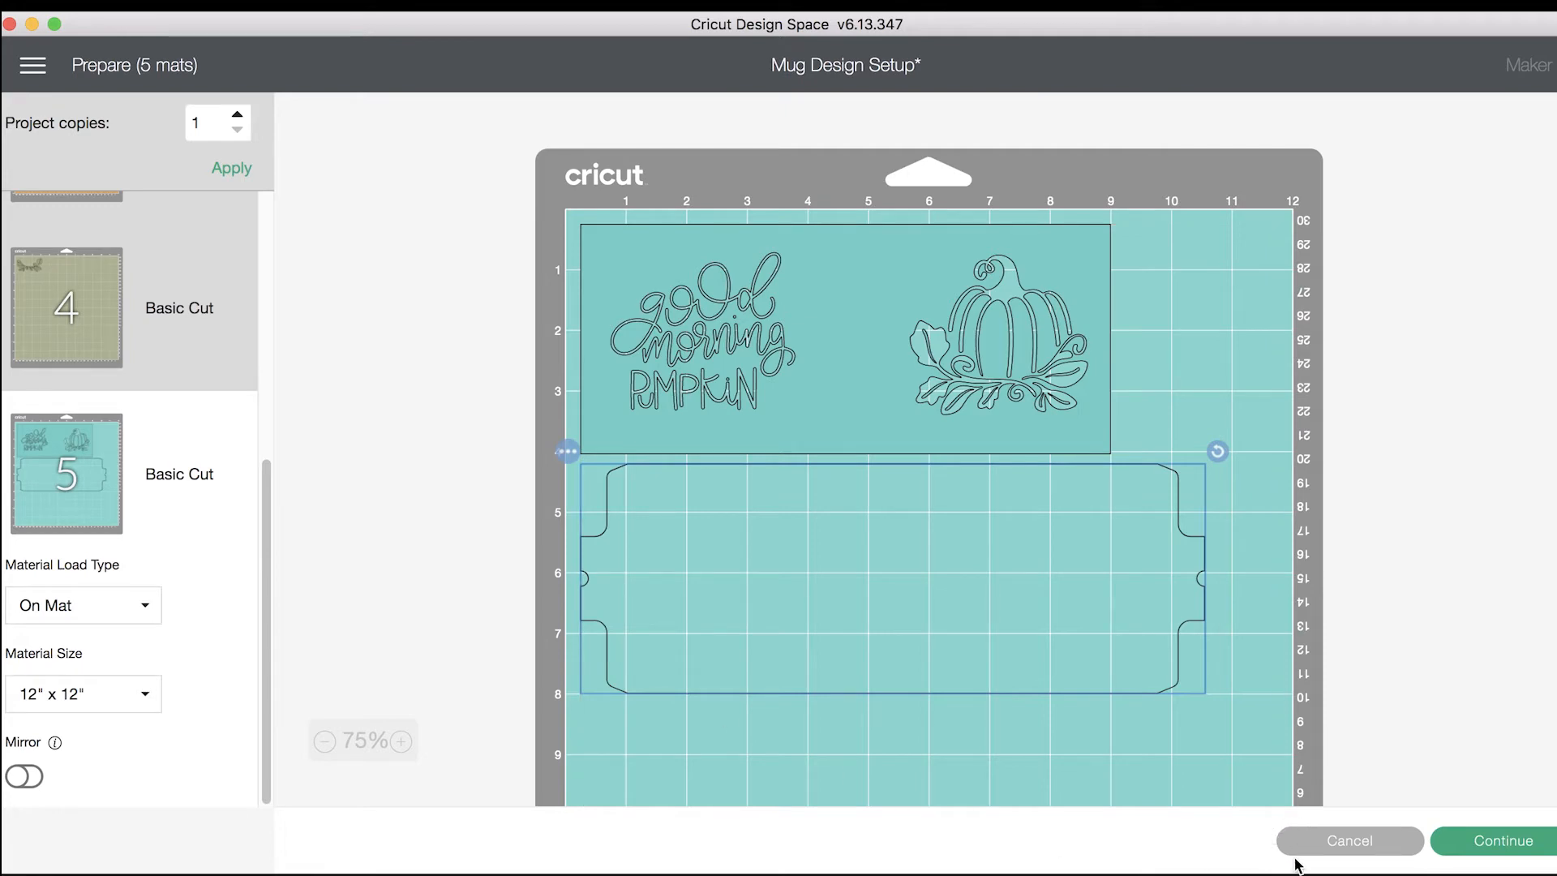
pyautogui.click(1299, 847)
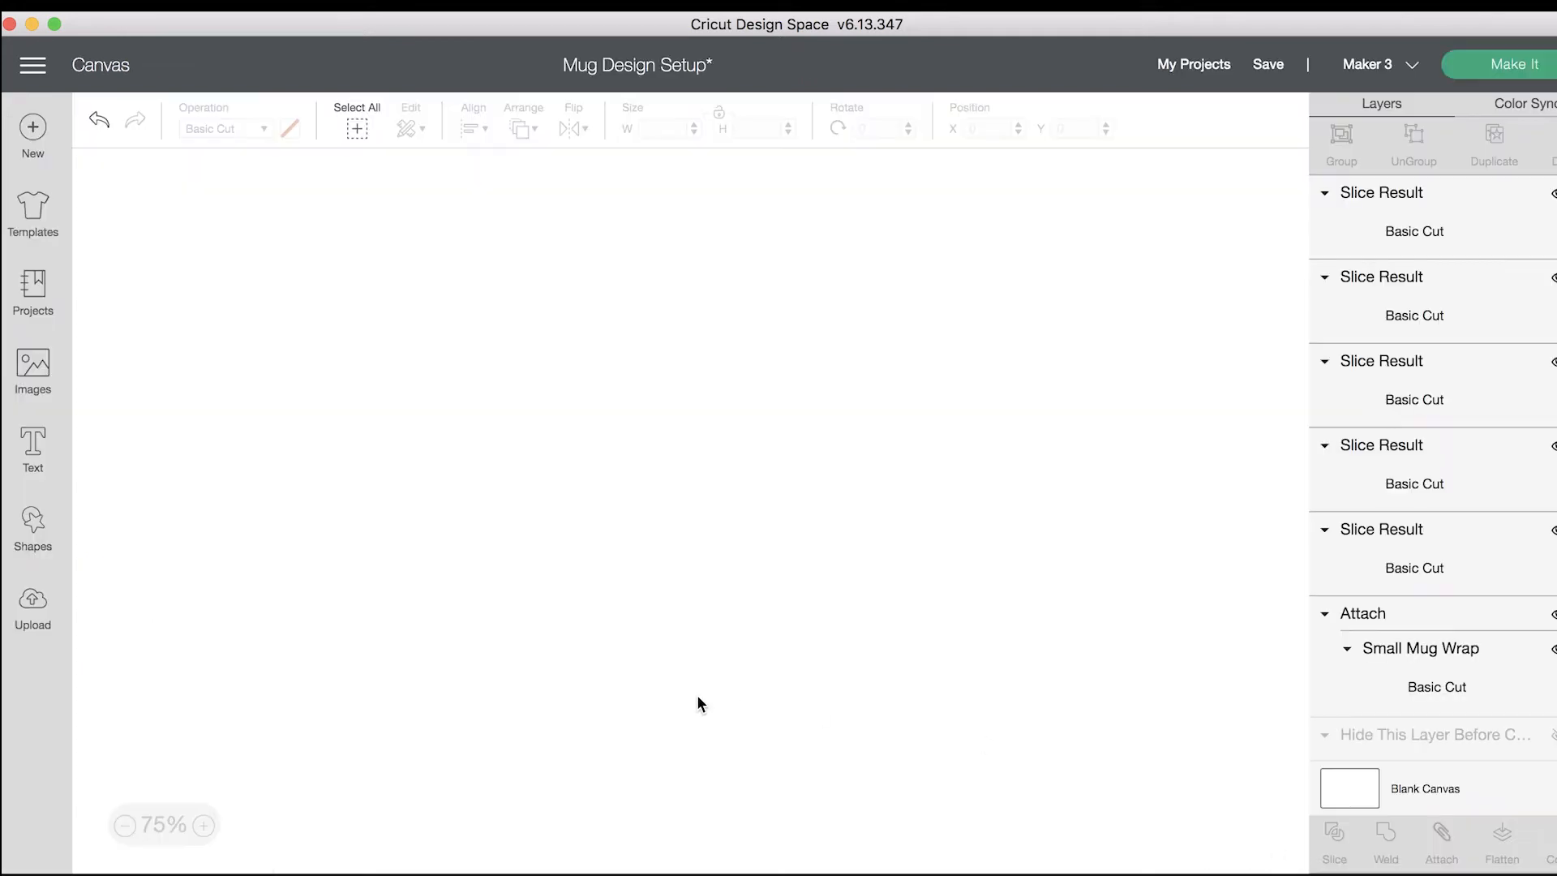
# Step: Attach the sliced teal wrap to the Small Mug Wrap outline
pyautogui.click(474, 417)
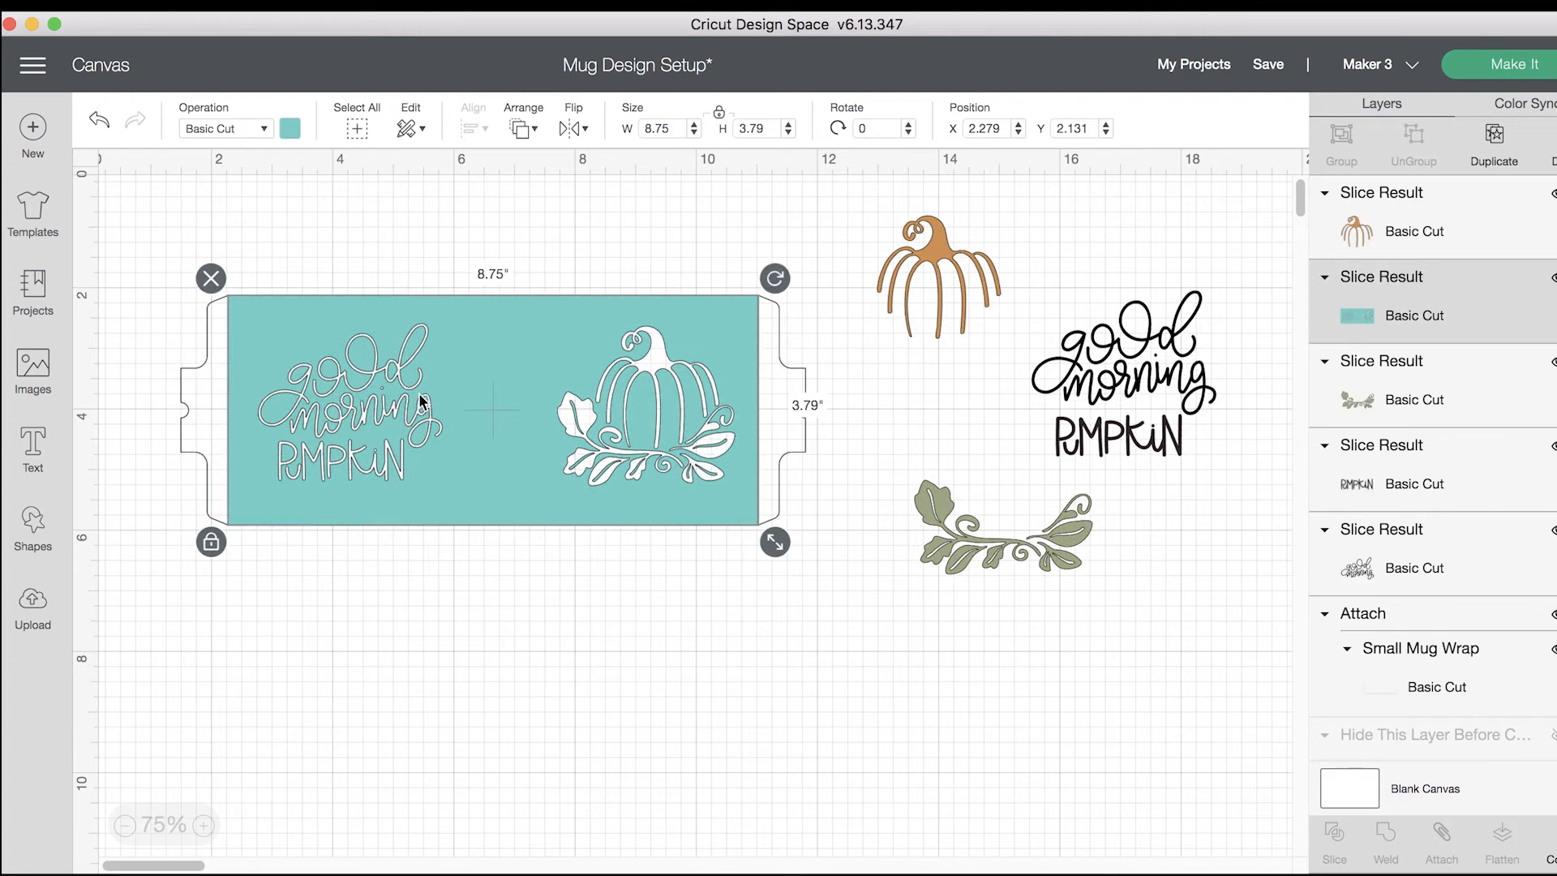
pyautogui.keyDown('shift'); pyautogui.click(215, 346); pyautogui.keyUp('shift')
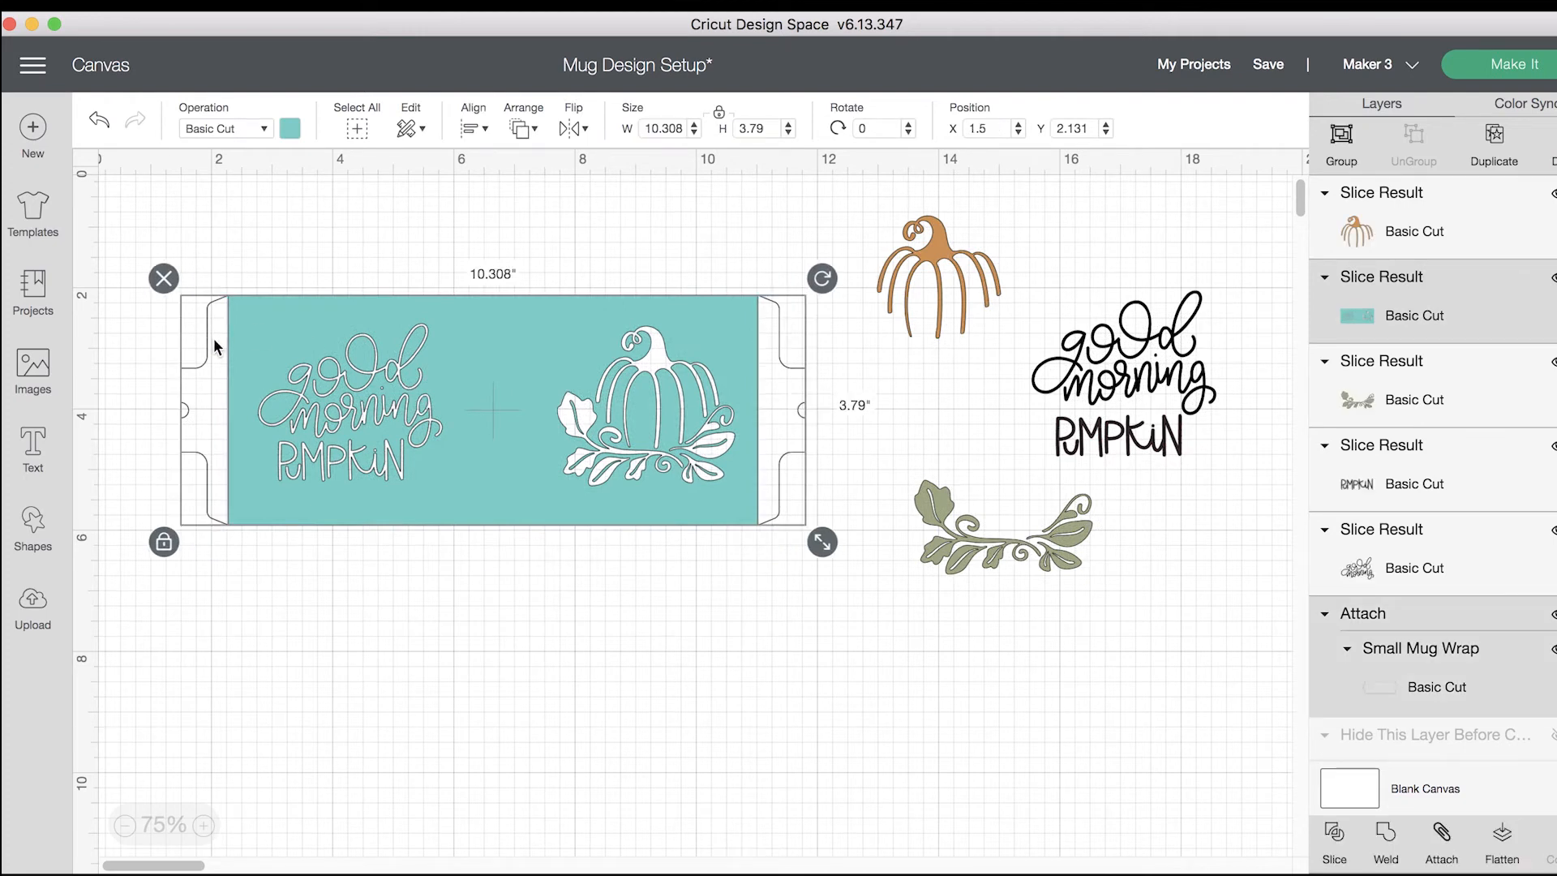
pyautogui.click(1449, 847)
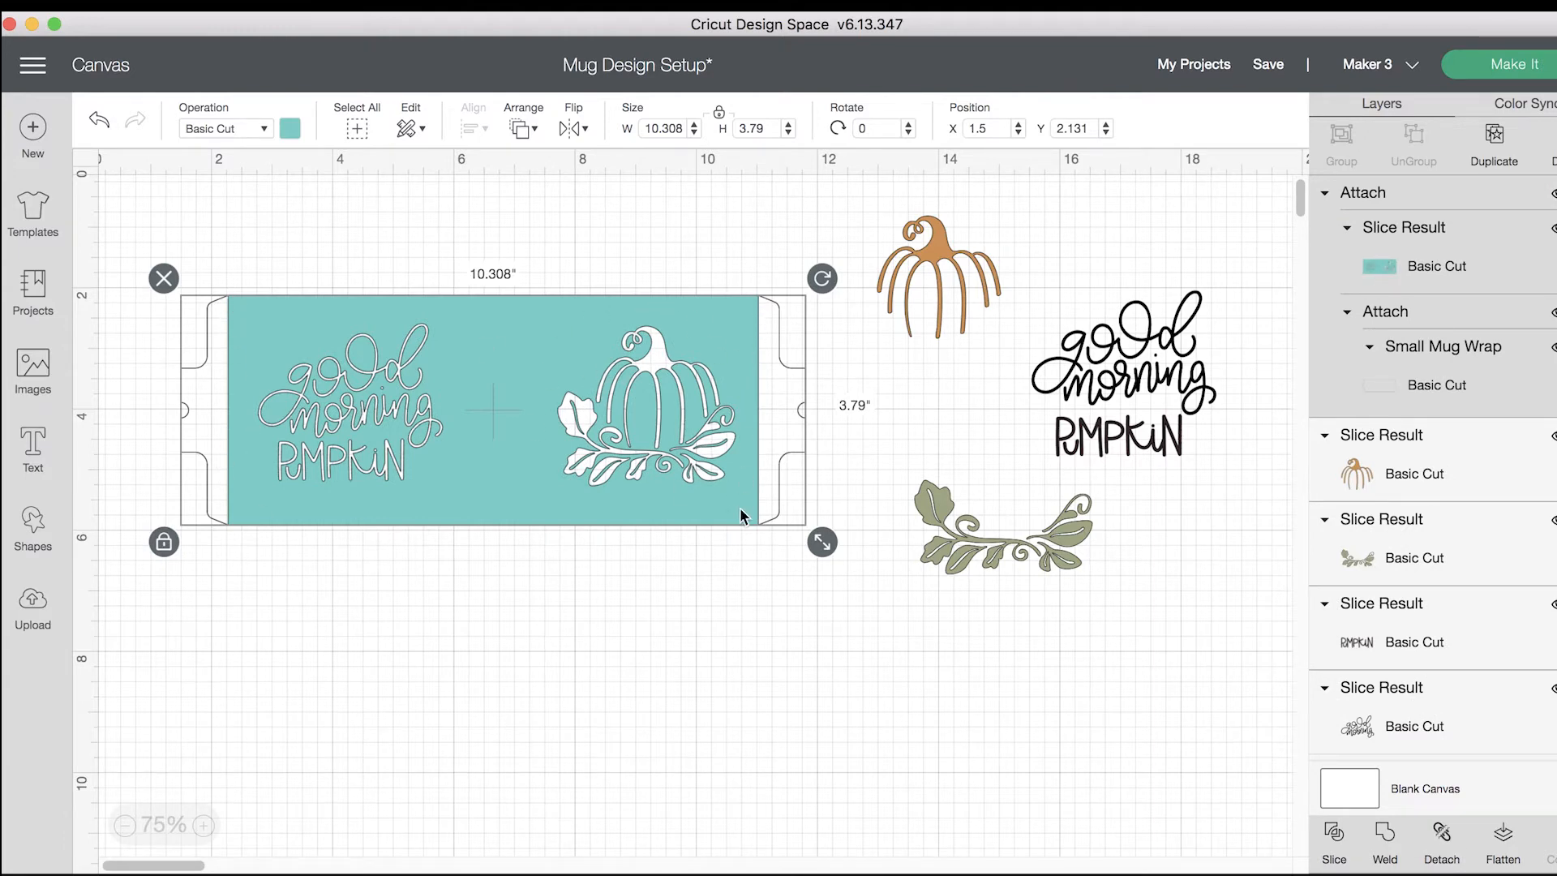
# Step: Send the project to mat preparation with all materials loaded On Mat
pyautogui.click(1502, 68)
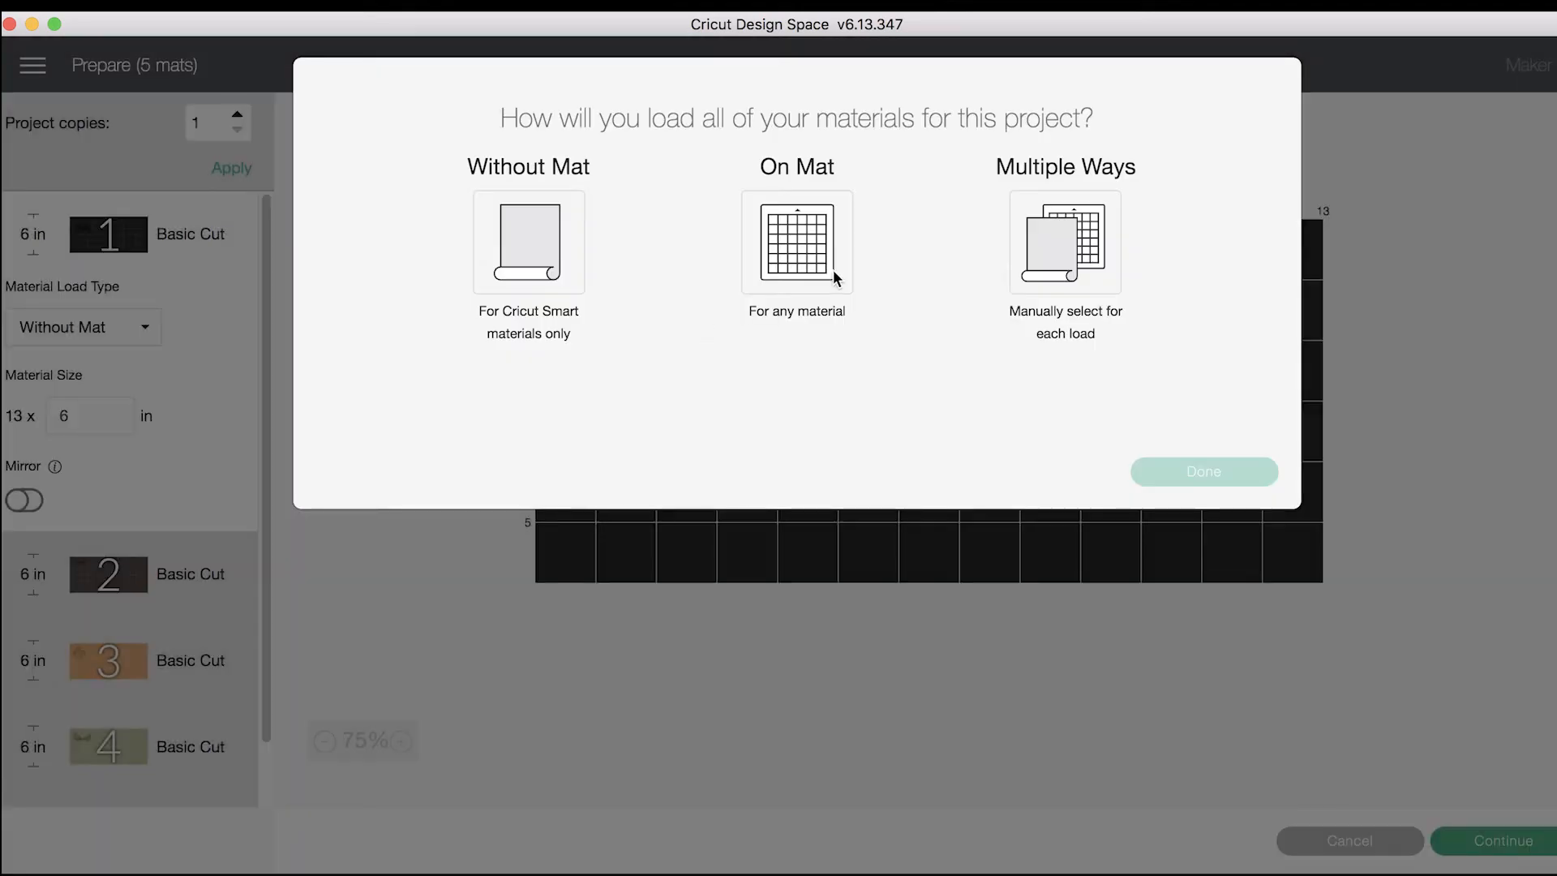
pyautogui.click(823, 236)
pyautogui.click(1147, 477)
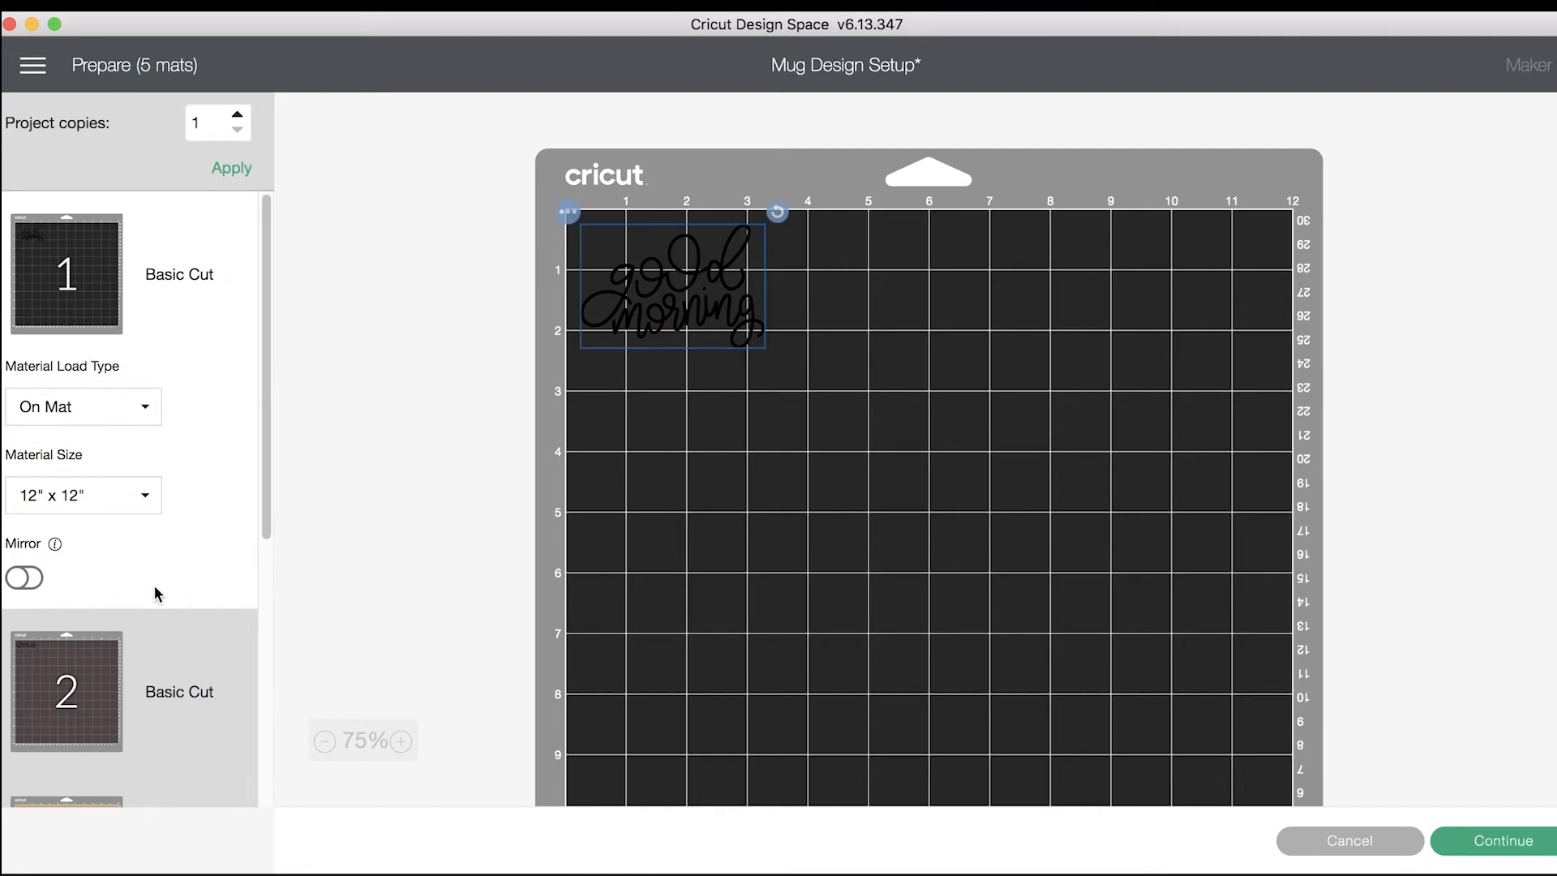
# Step: Move the "PUMPKIN" lettering from mat 2 onto mat 1 with "good morning" and mirror mat 1
pyautogui.click(73, 730)
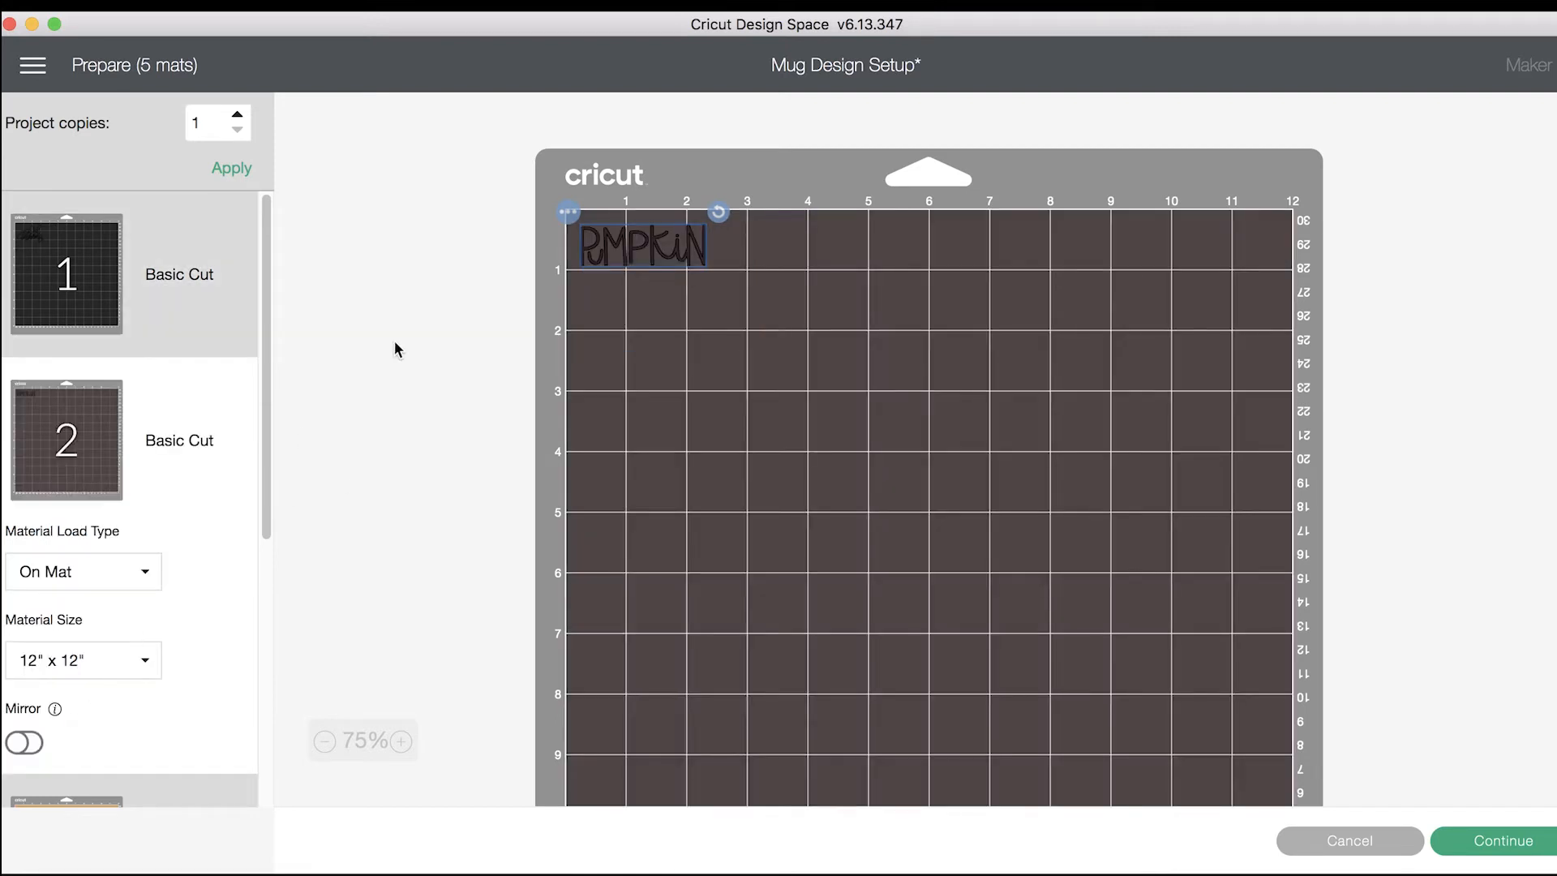
pyautogui.click(569, 211)
pyautogui.click(600, 253)
pyautogui.click(568, 211)
pyautogui.click(568, 252)
pyautogui.click(501, 278)
pyautogui.click(1152, 428)
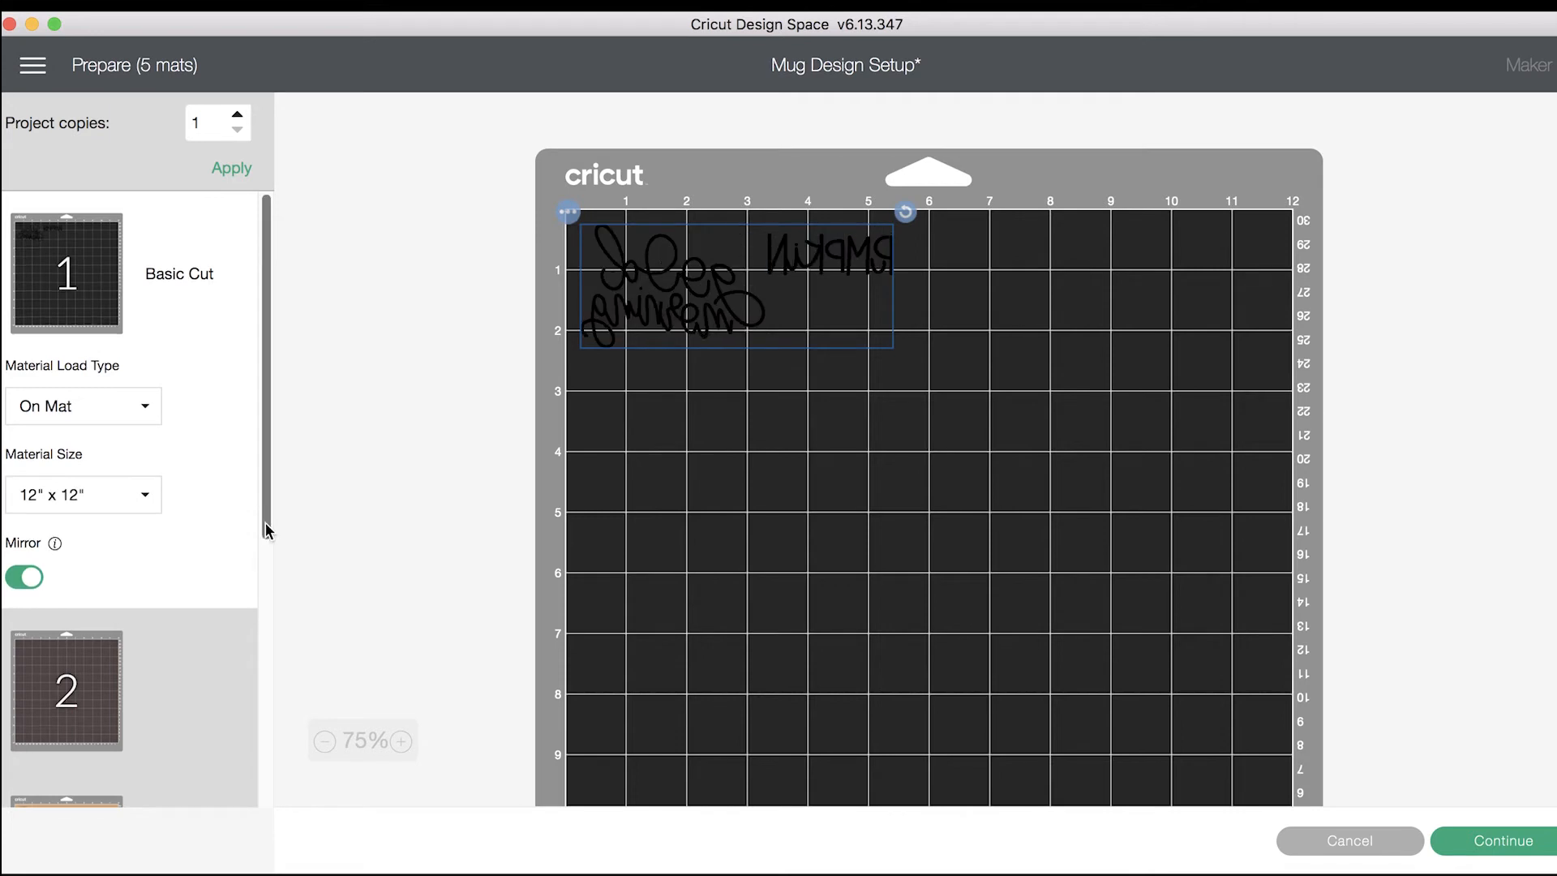
# Step: Turn on Mirror for the orange pumpkin mat, the green vines mat and the teal wrap mat
pyautogui.moveTo(265, 509); pyautogui.dragTo(259, 707)
pyautogui.click(91, 551)
pyautogui.click(33, 559)
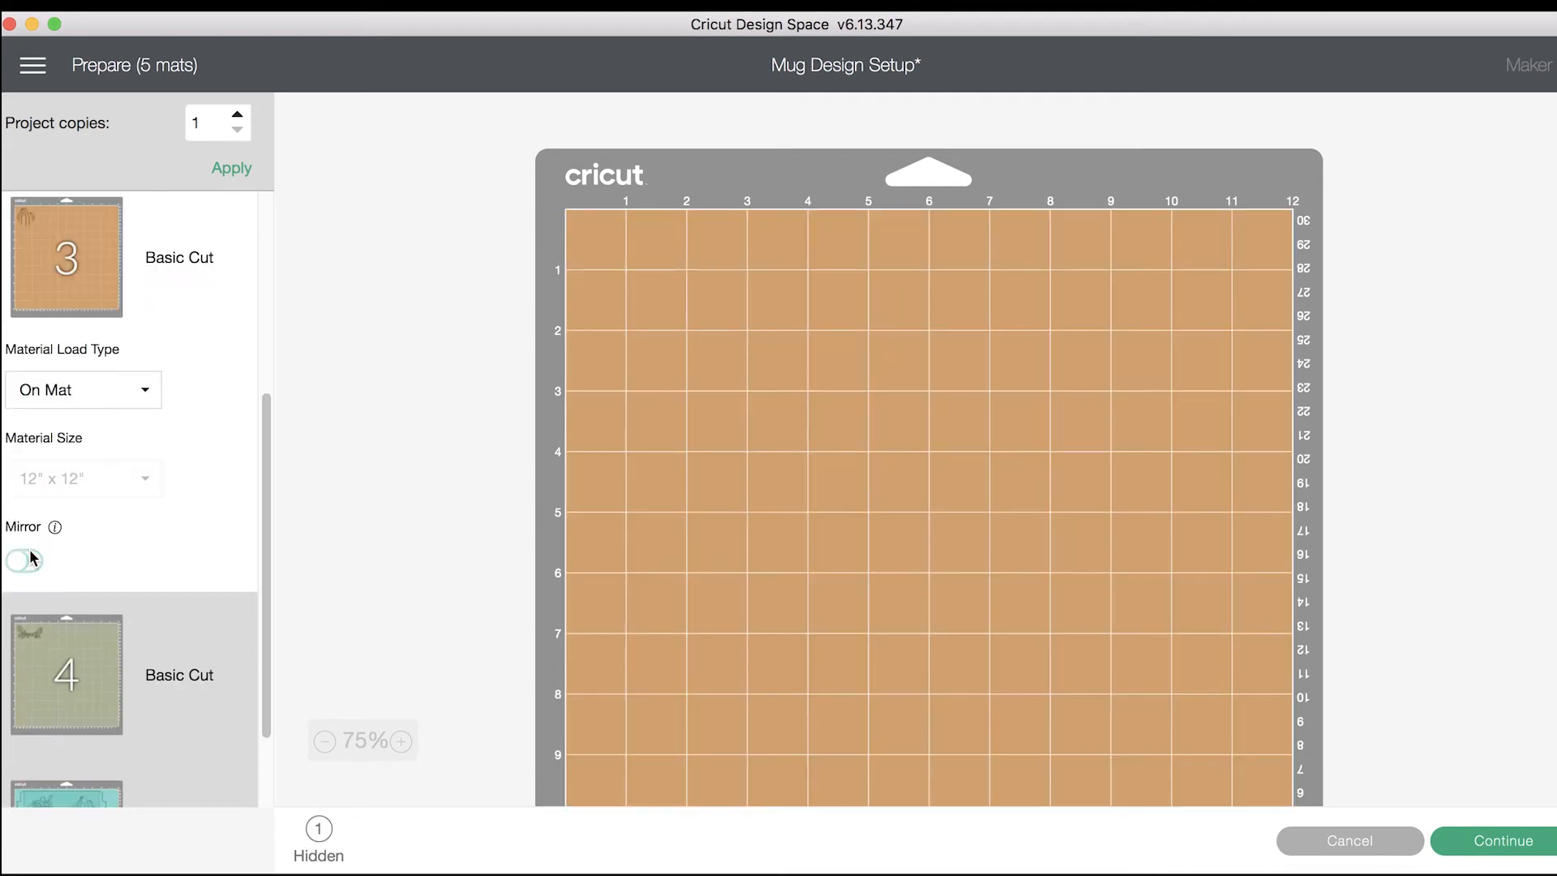
pyautogui.click(146, 649)
pyautogui.click(24, 727)
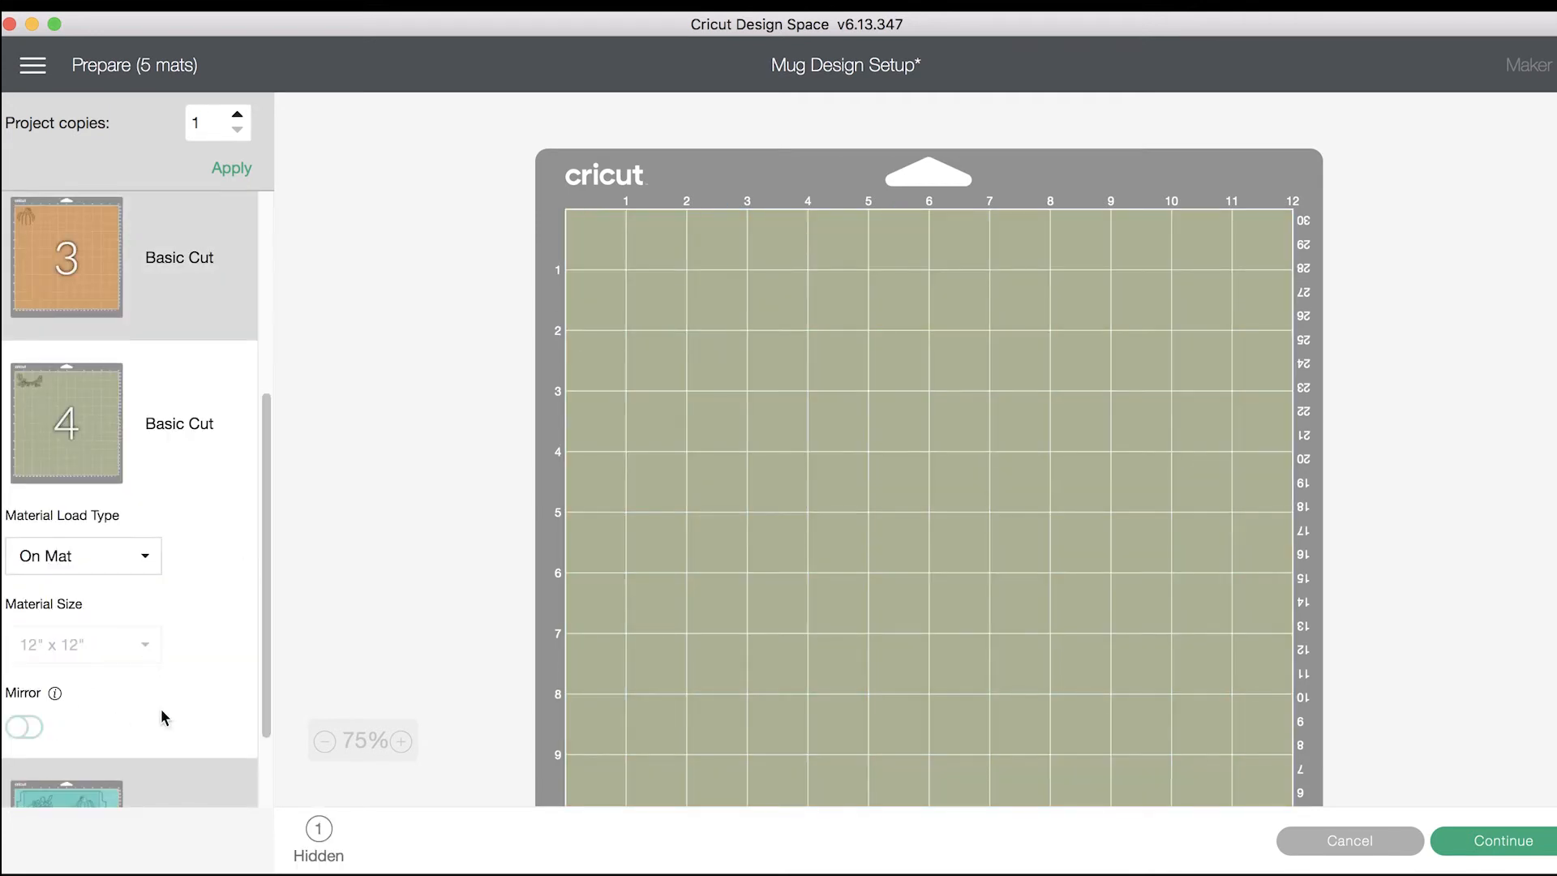
pyautogui.moveTo(263, 730); pyautogui.dragTo(261, 775)
pyautogui.click(100, 720)
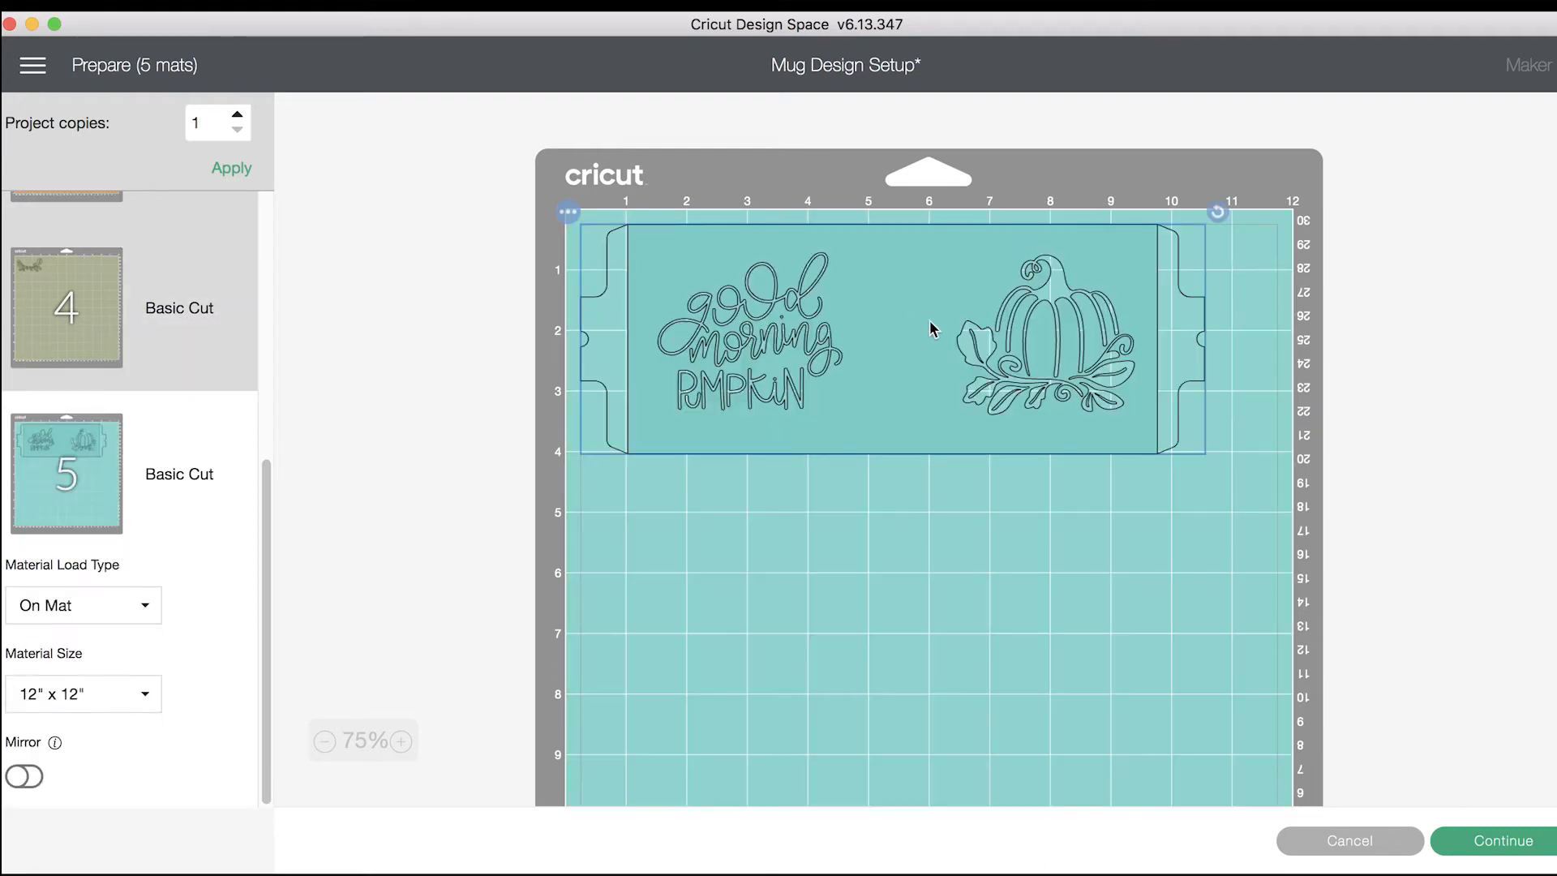
pyautogui.click(25, 777)
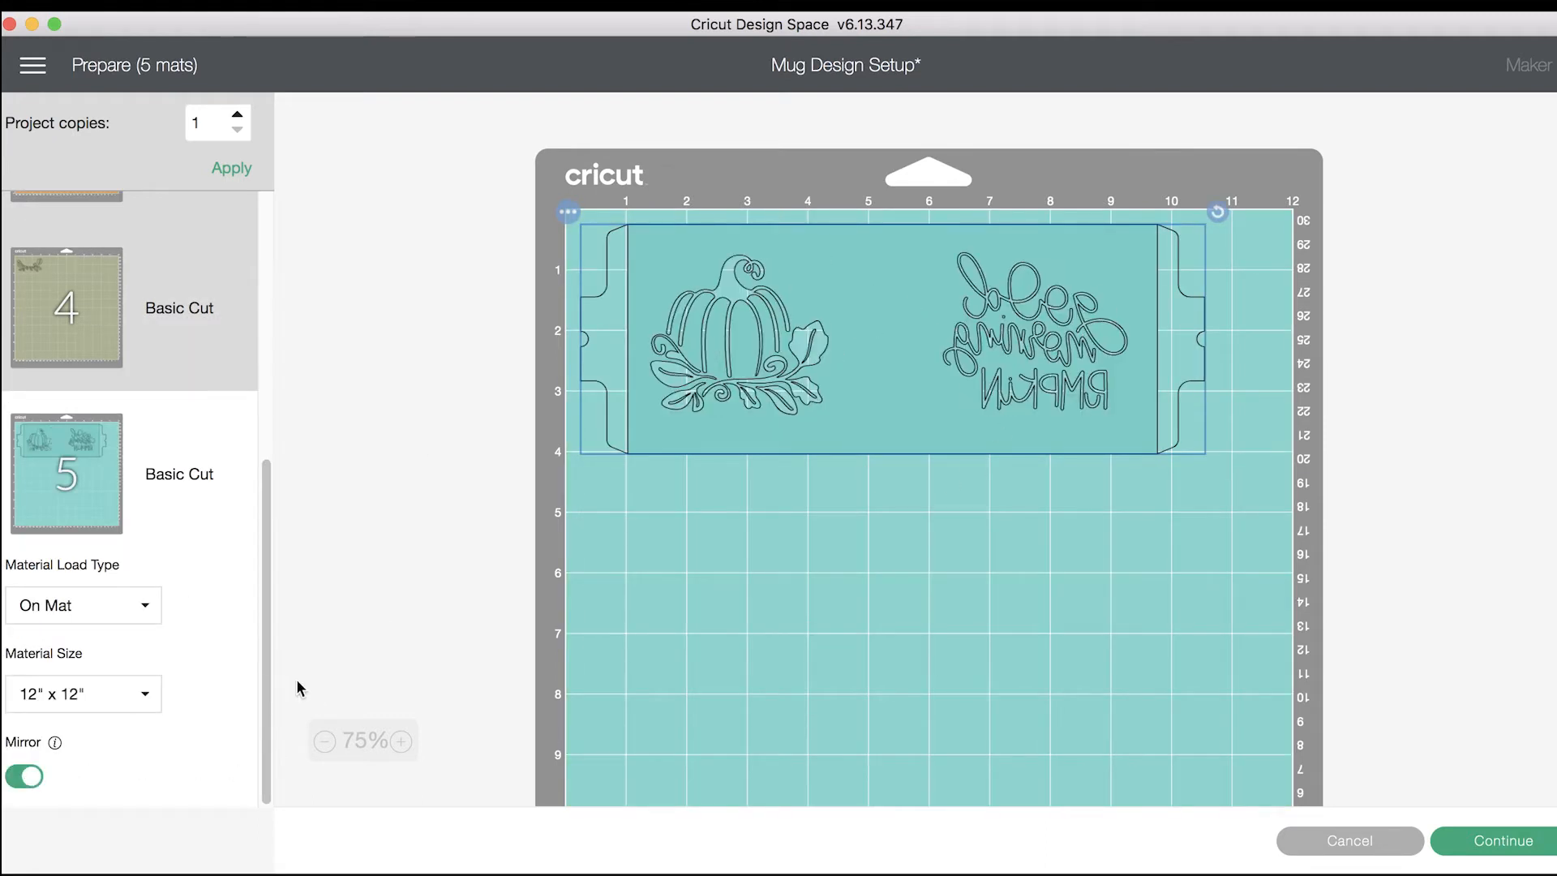
# Step: Review the mirrored layout of each mat, from the teal wrap through the vines and pumpkin to the black lettering
pyautogui.moveTo(271, 698); pyautogui.dragTo(271, 629)
pyautogui.click(163, 489)
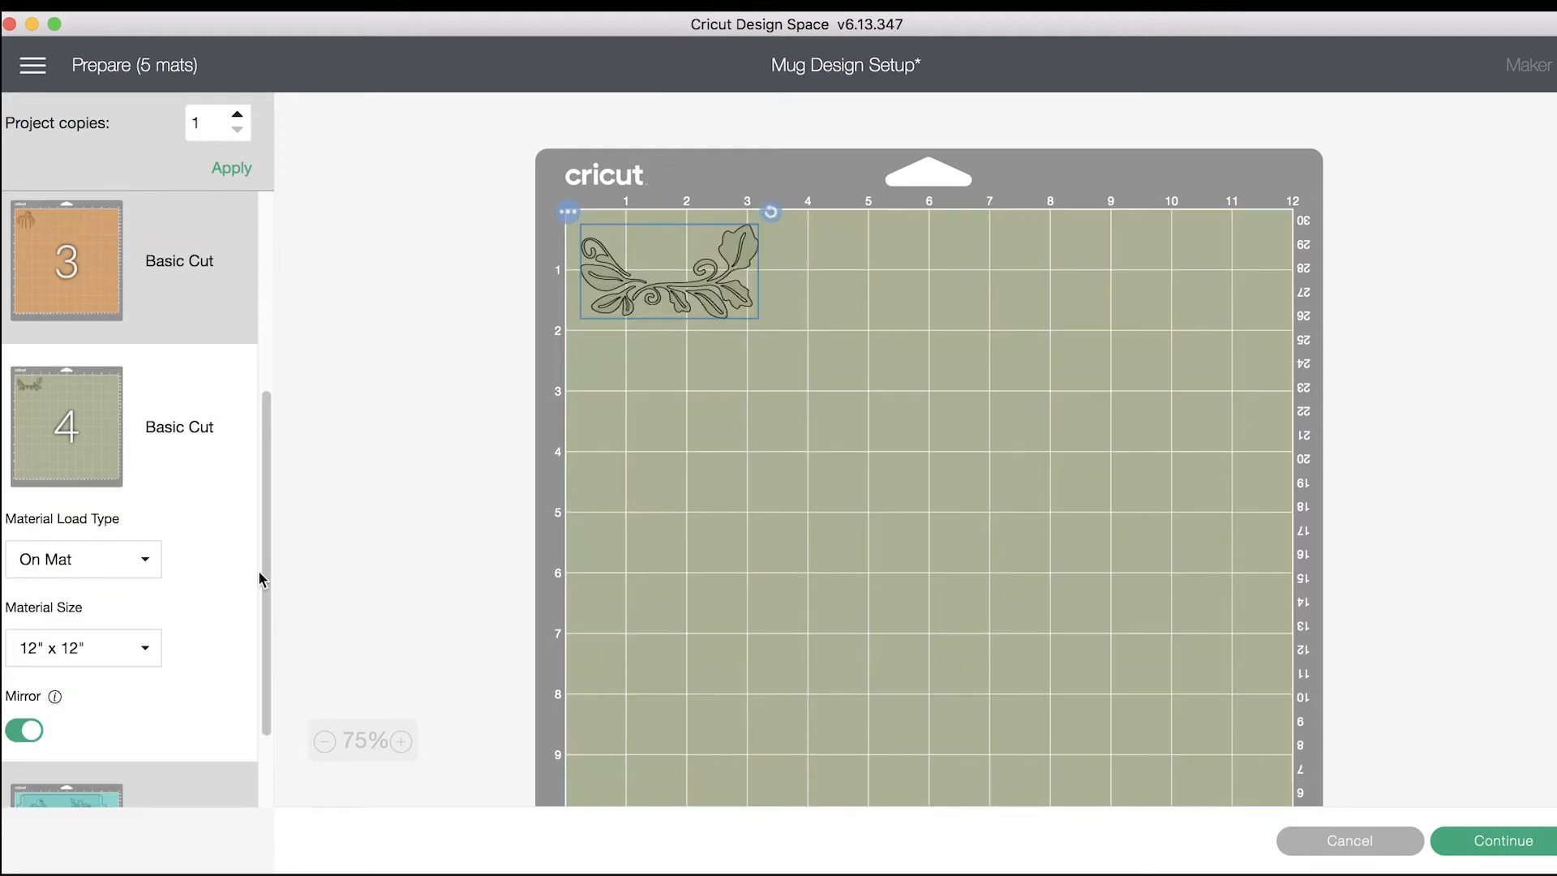
pyautogui.moveTo(258, 571); pyautogui.dragTo(196, 462)
pyautogui.click(177, 522)
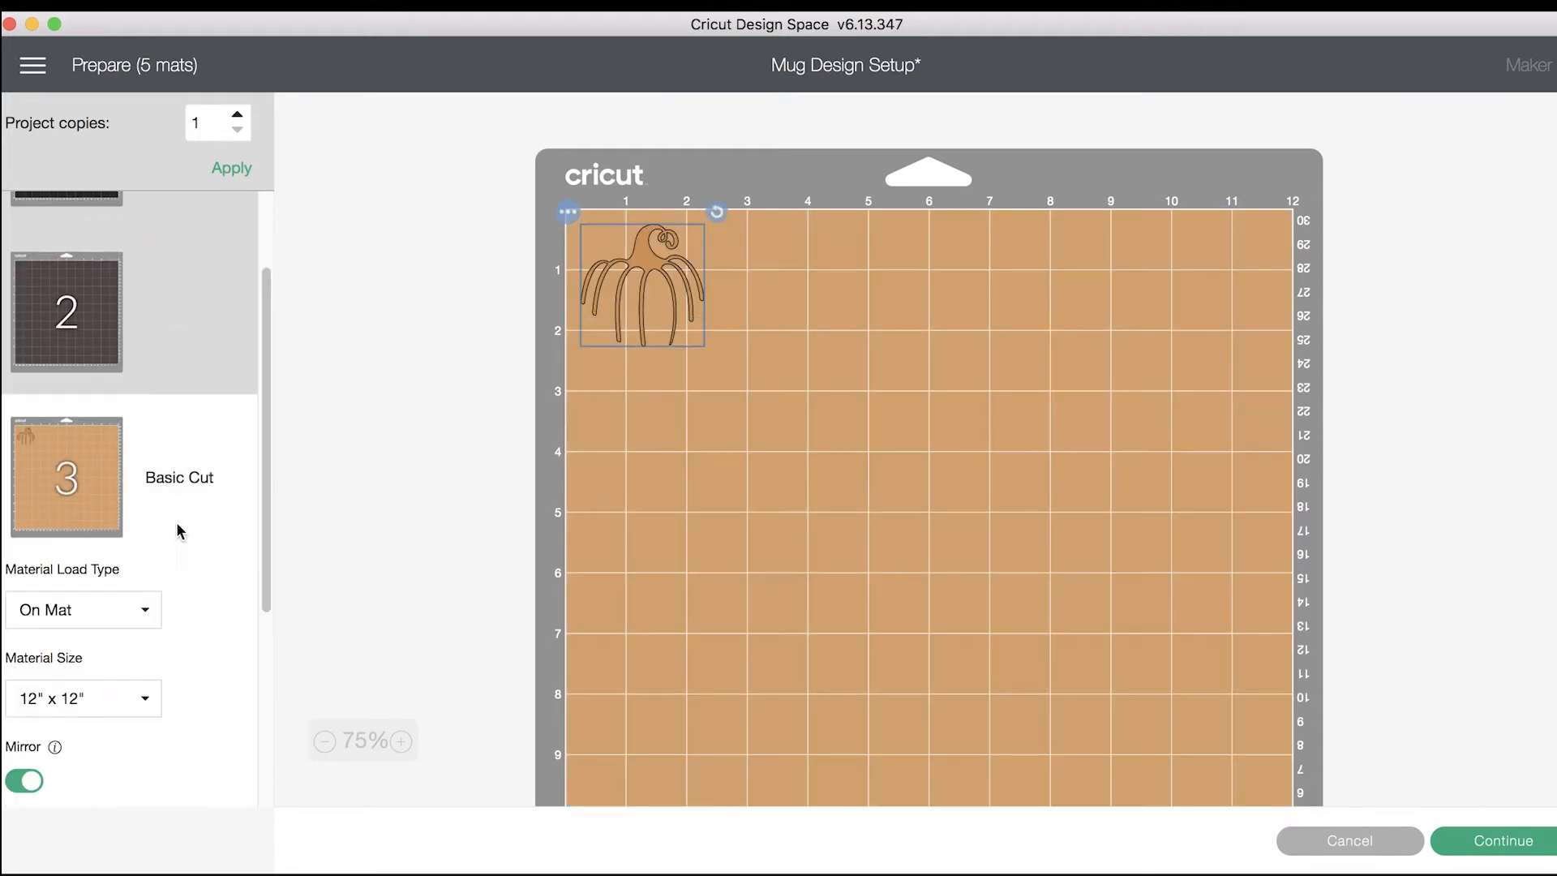
pyautogui.moveTo(269, 567); pyautogui.dragTo(266, 414)
pyautogui.click(149, 280)
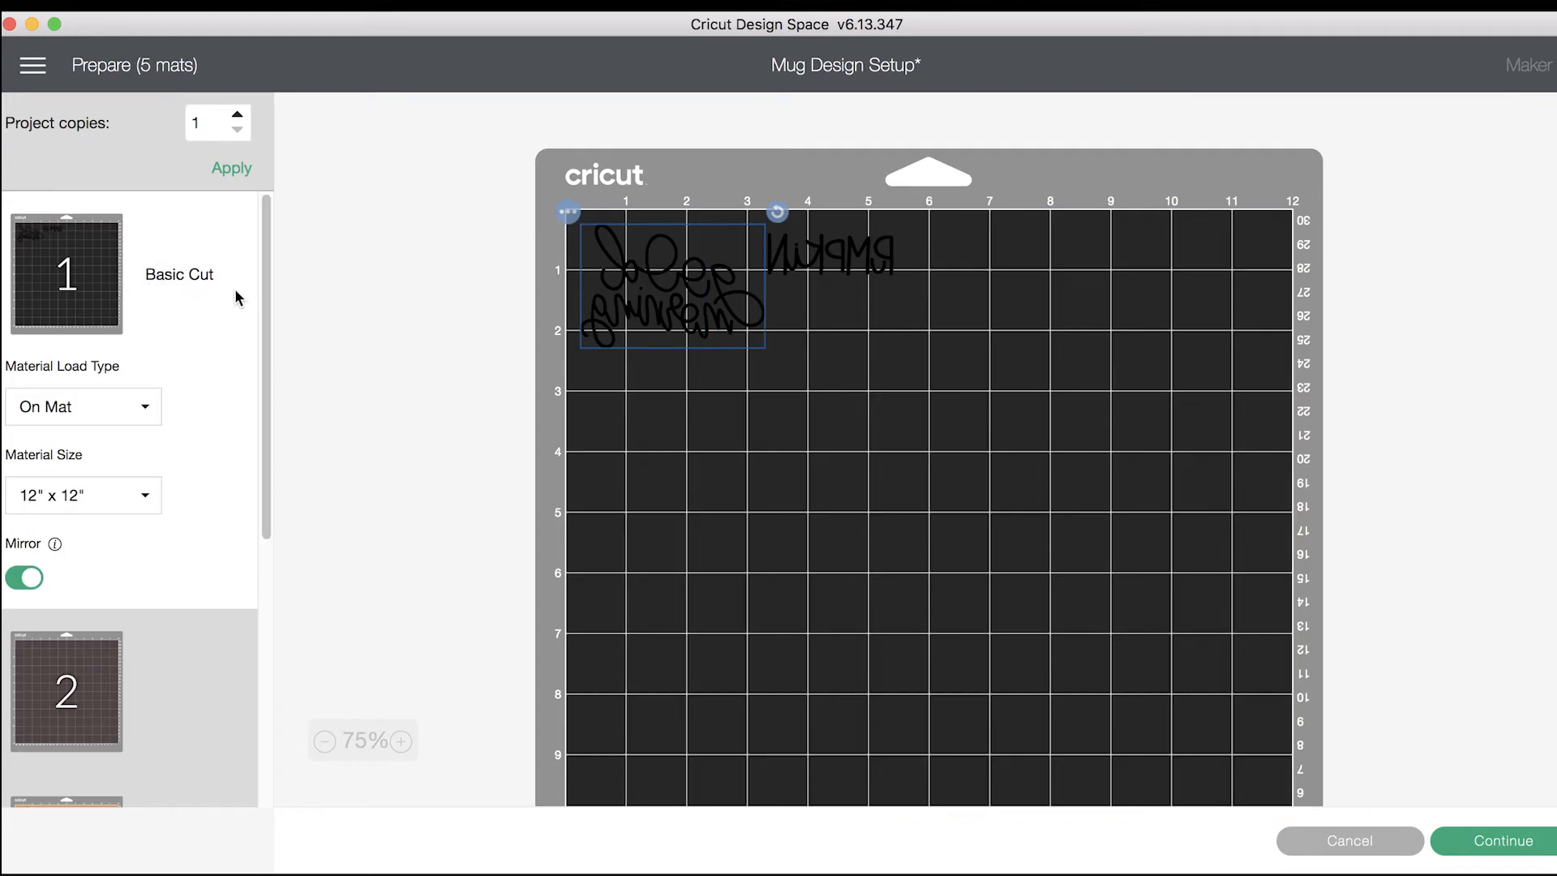
pyautogui.moveTo(266, 302); pyautogui.dragTo(288, 245)
pyautogui.moveTo(266, 334); pyautogui.dragTo(268, 632)
pyautogui.click(208, 532)
pyautogui.click(214, 610)
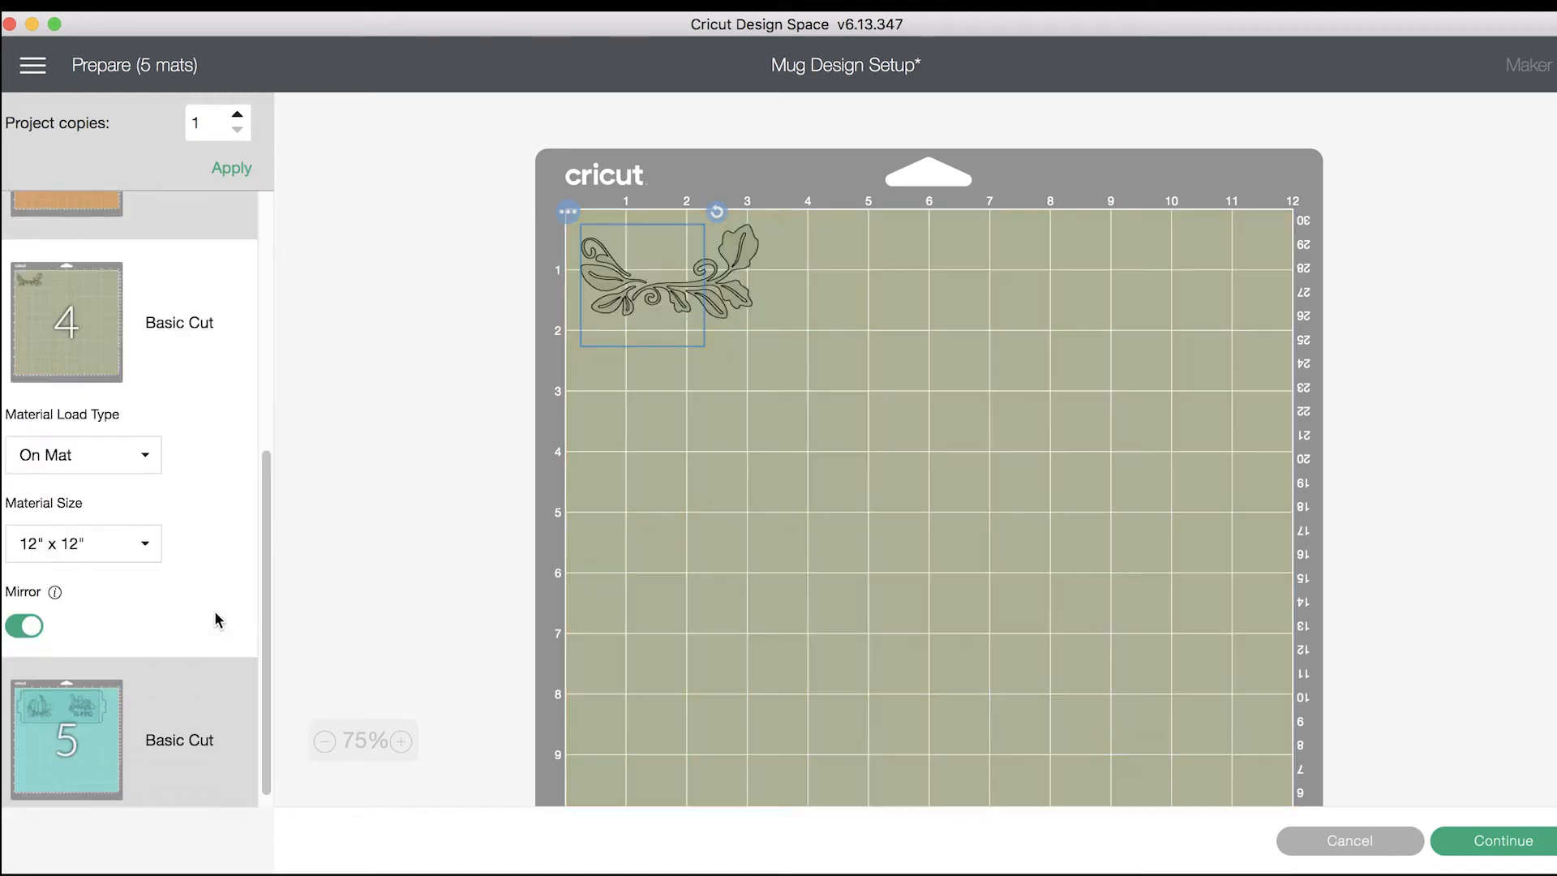
pyautogui.click(217, 734)
pyautogui.moveTo(269, 704); pyautogui.dragTo(290, 327)
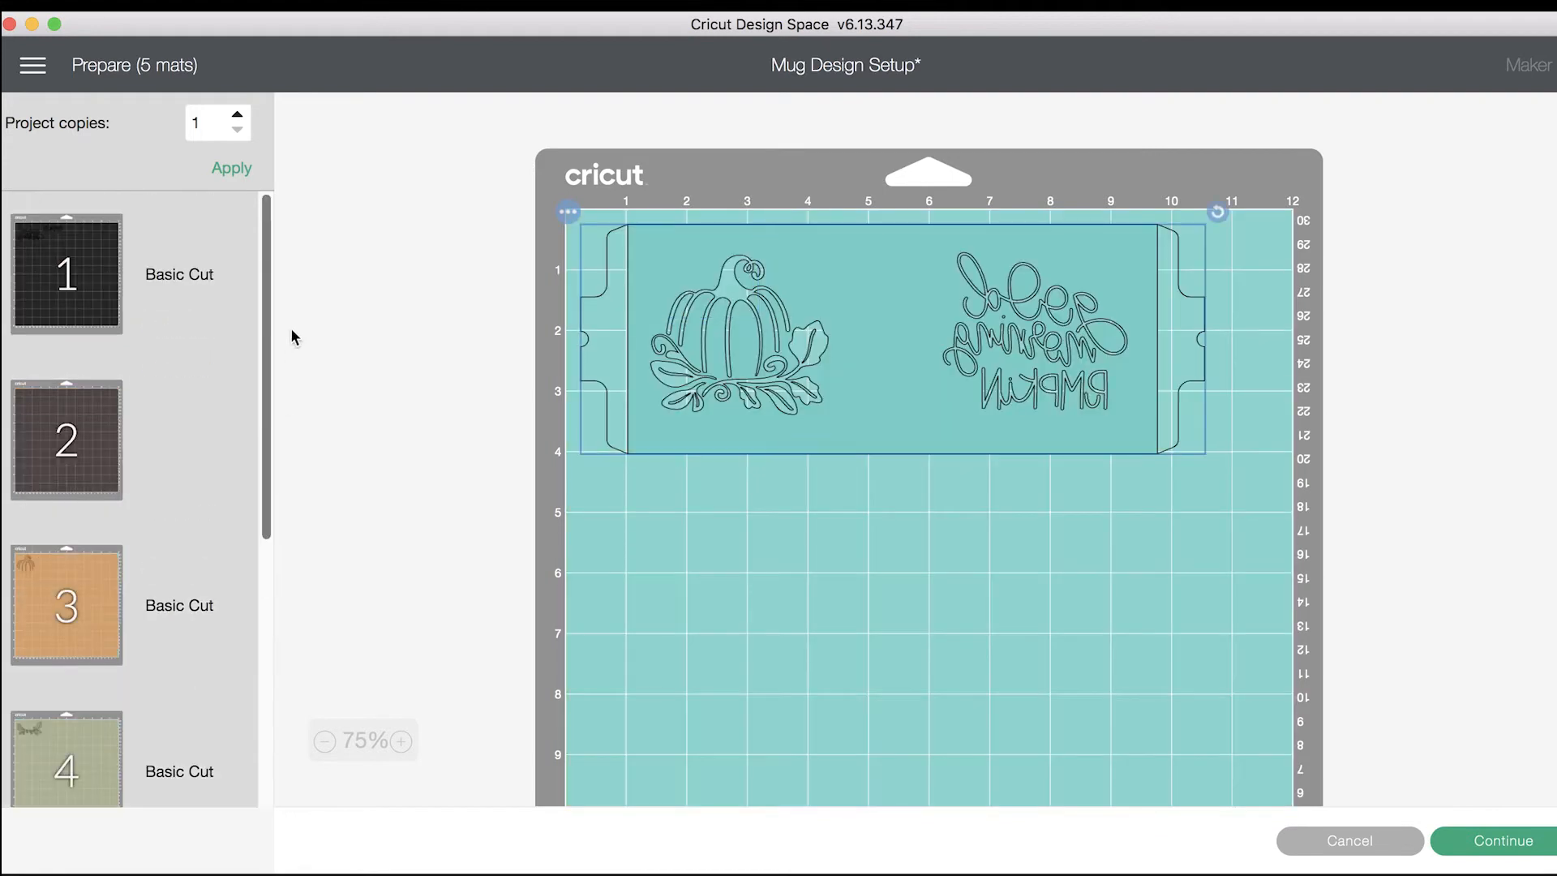
pyautogui.click(243, 283)
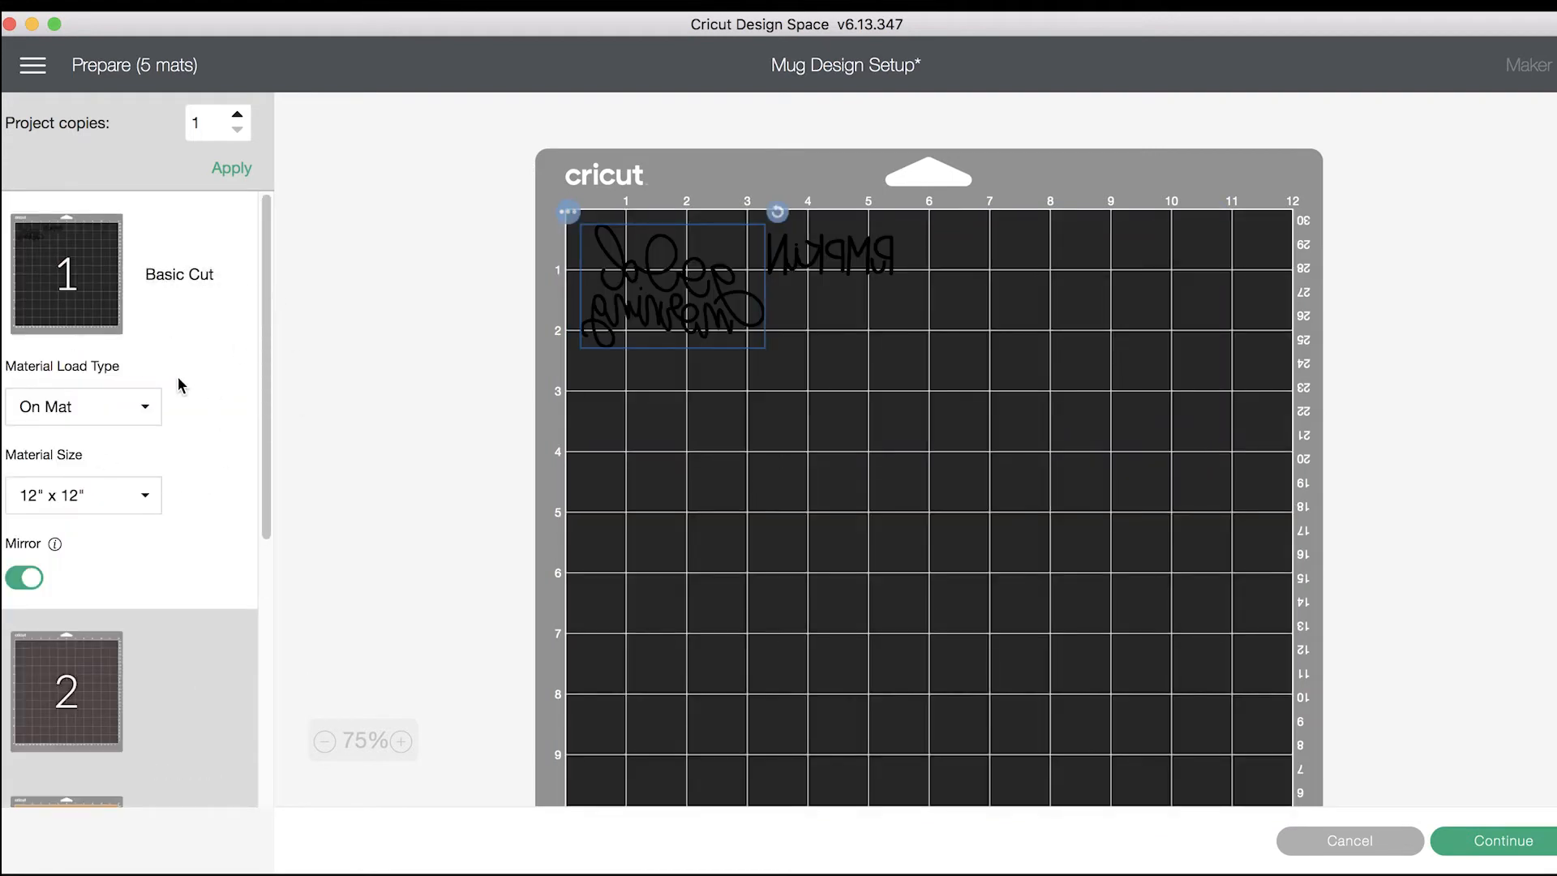
# Step: Continue to cutting, search all materials for "tran" and set the base material to Infusible Ink Transfer Sheet
pyautogui.click(1529, 847)
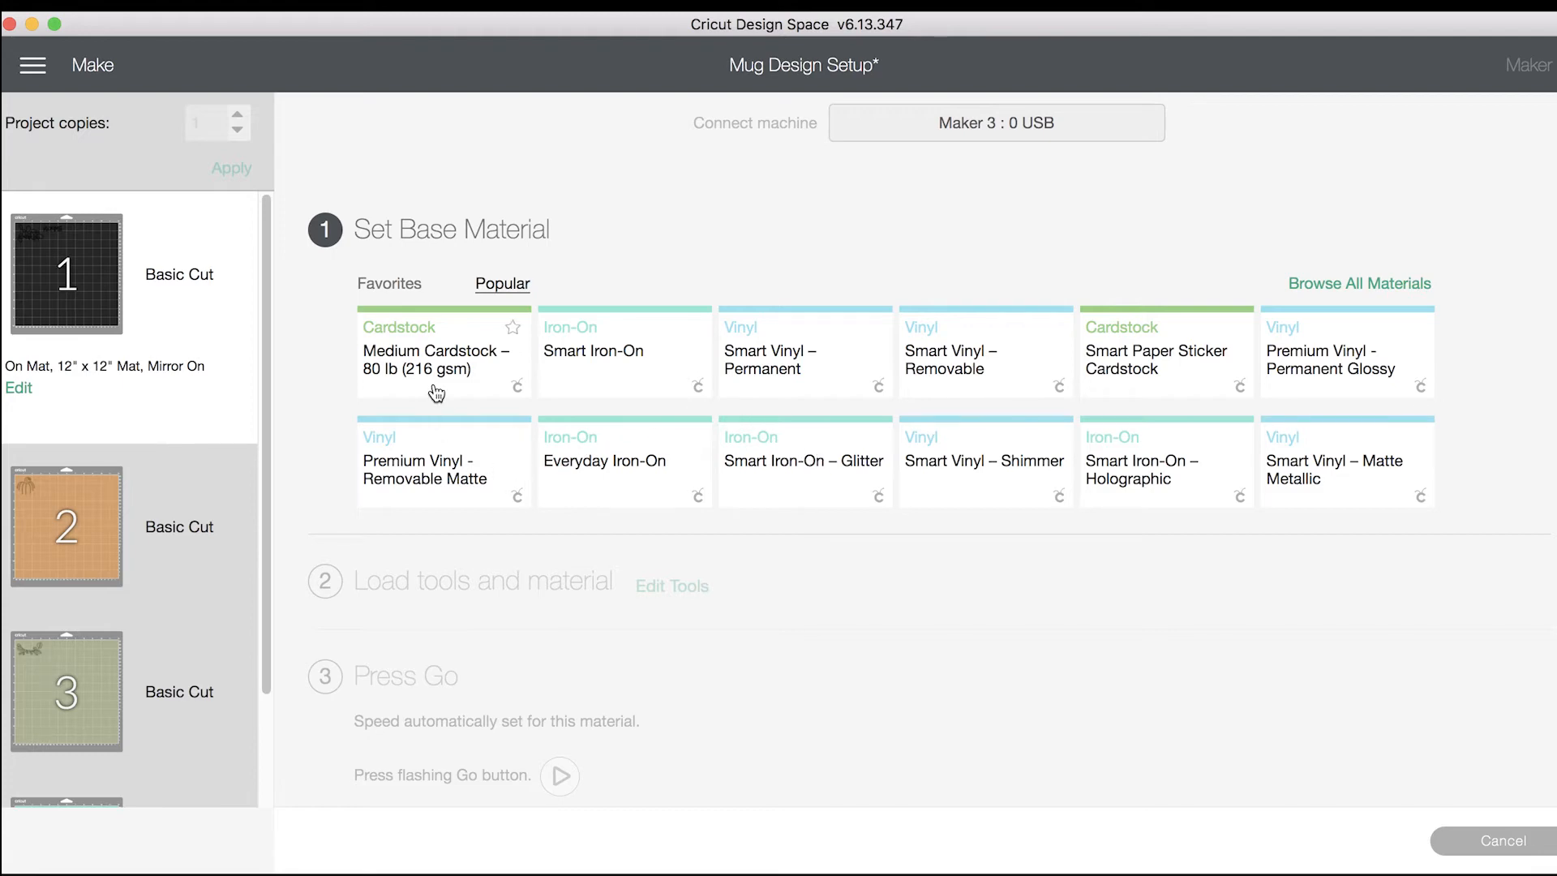
pyautogui.click(1328, 286)
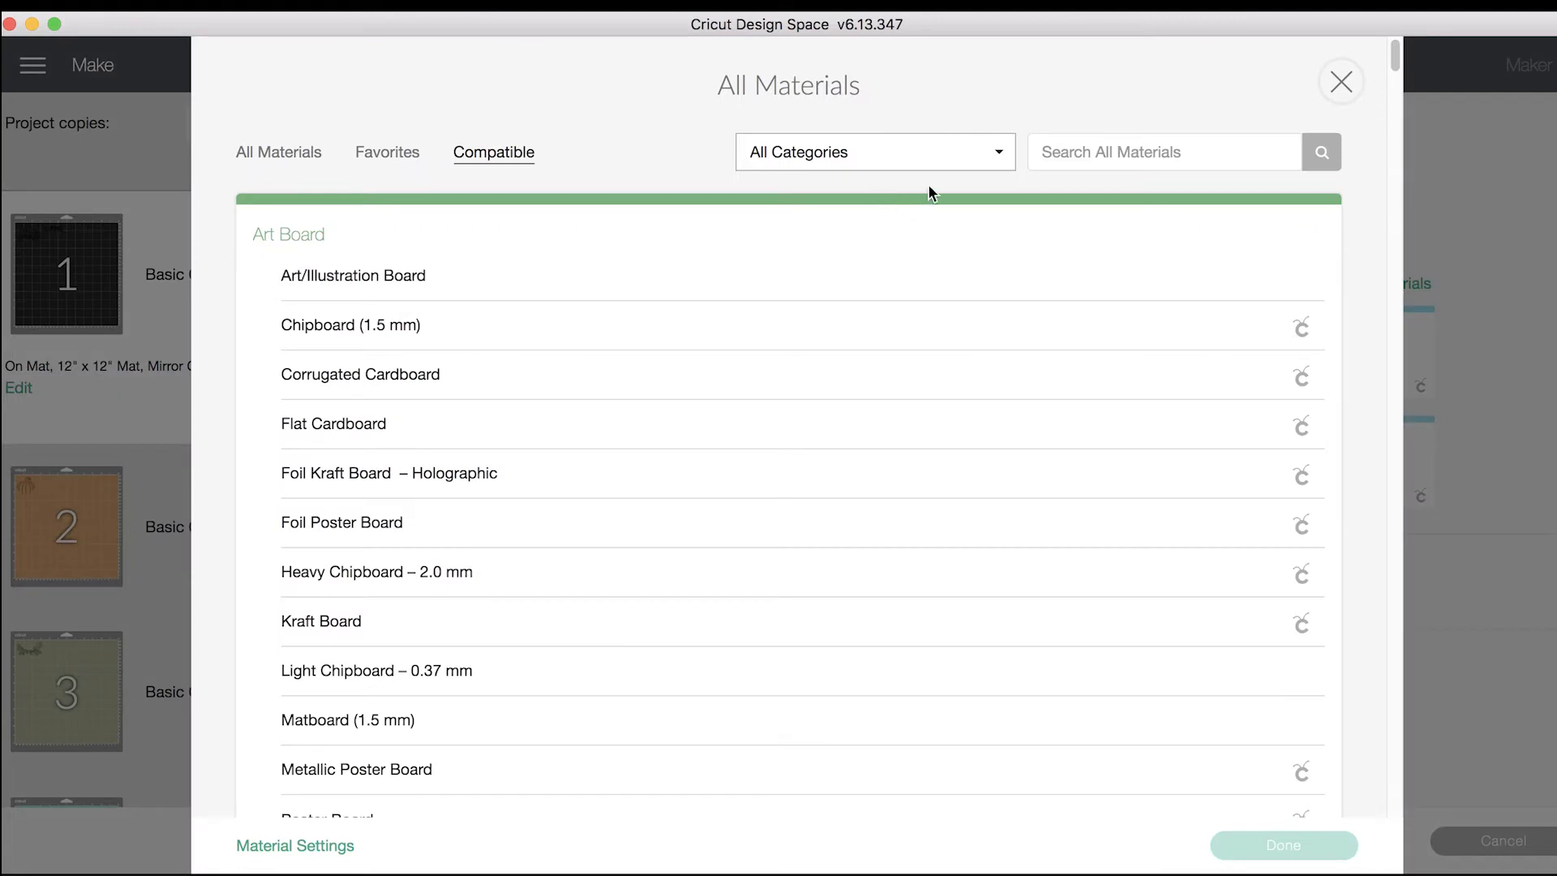
pyautogui.click(1137, 169)
pyautogui.write('tran')
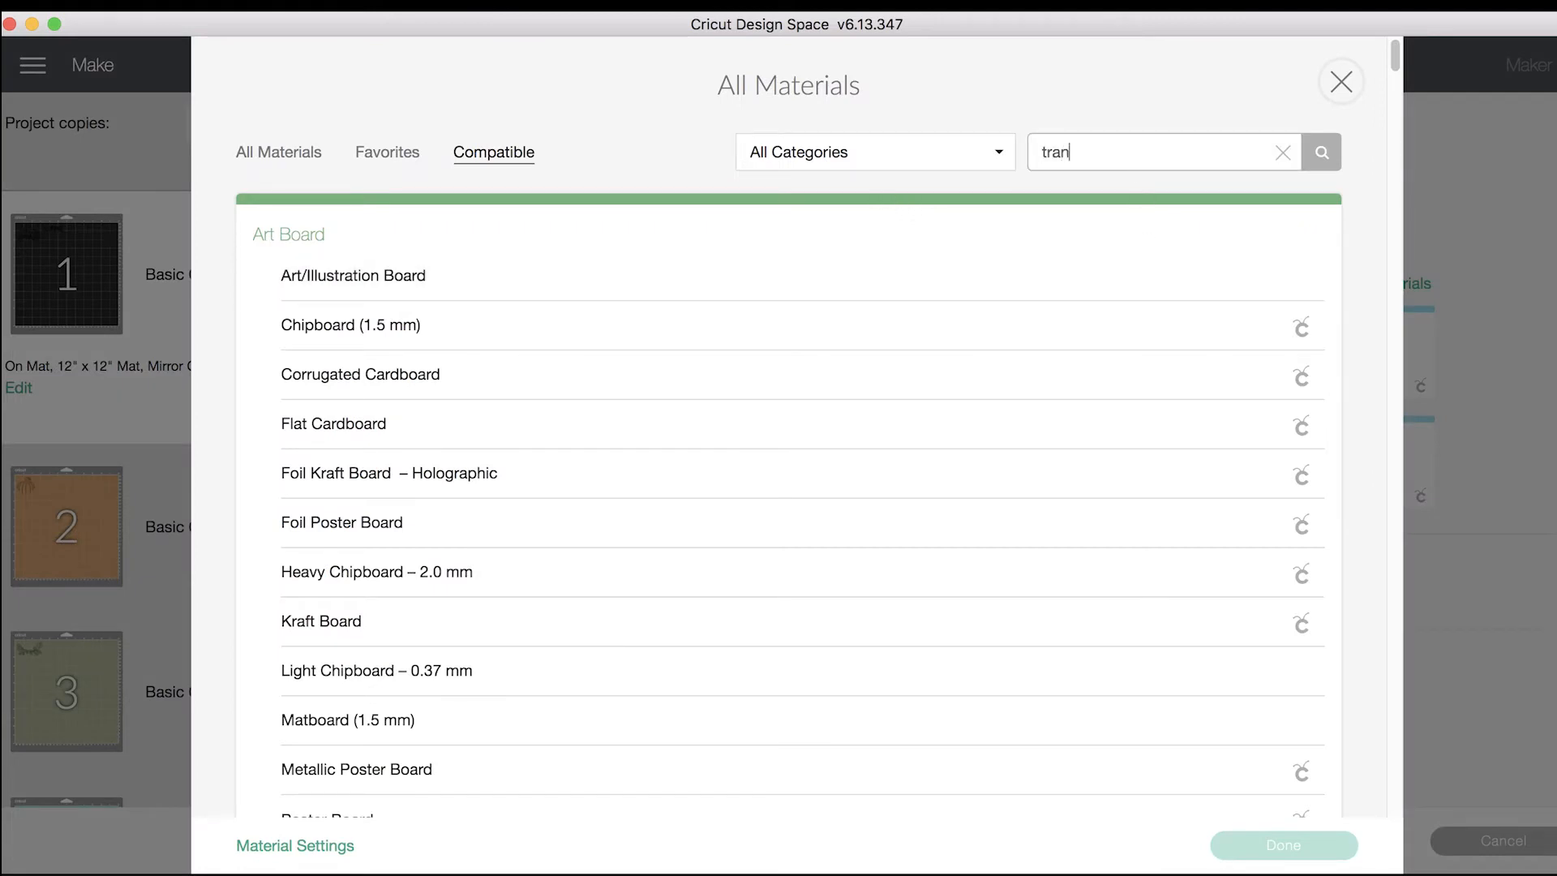
pyautogui.press('Return')
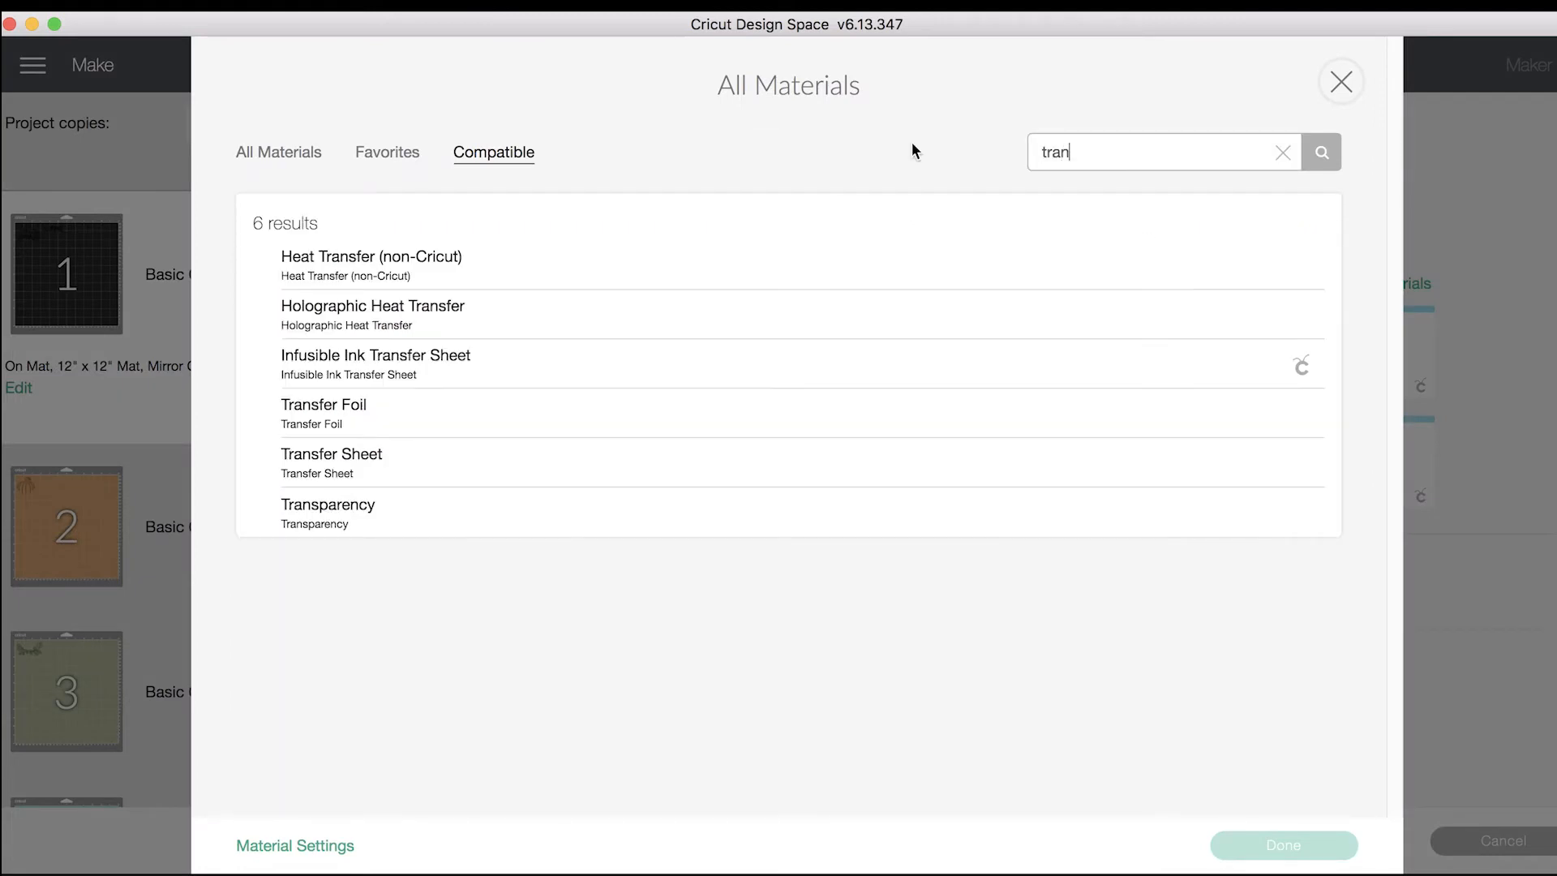
pyautogui.click(427, 375)
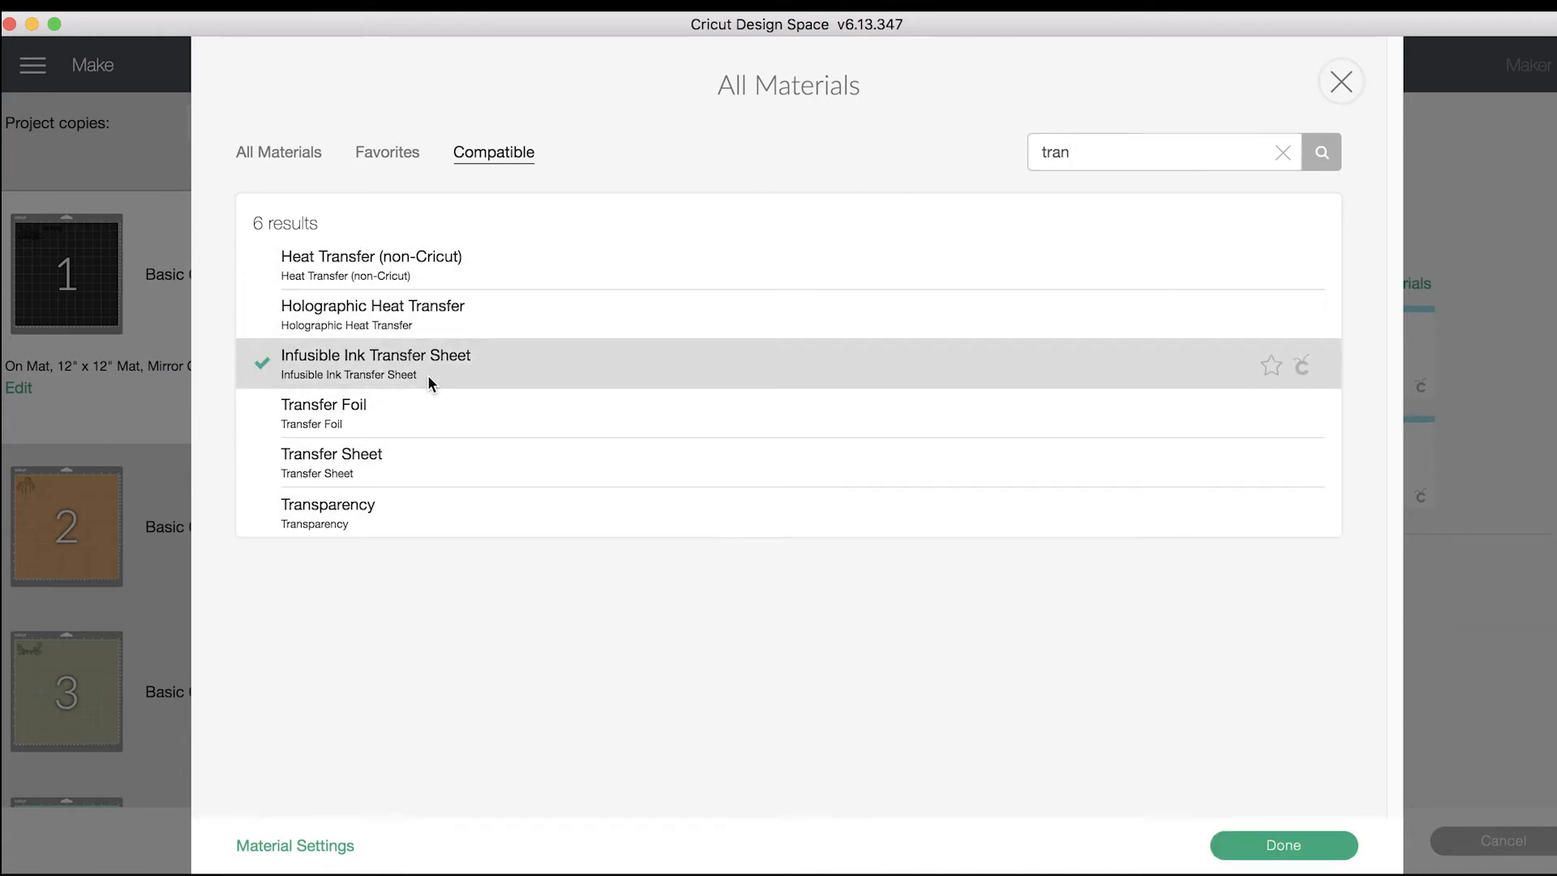
pyautogui.click(1270, 852)
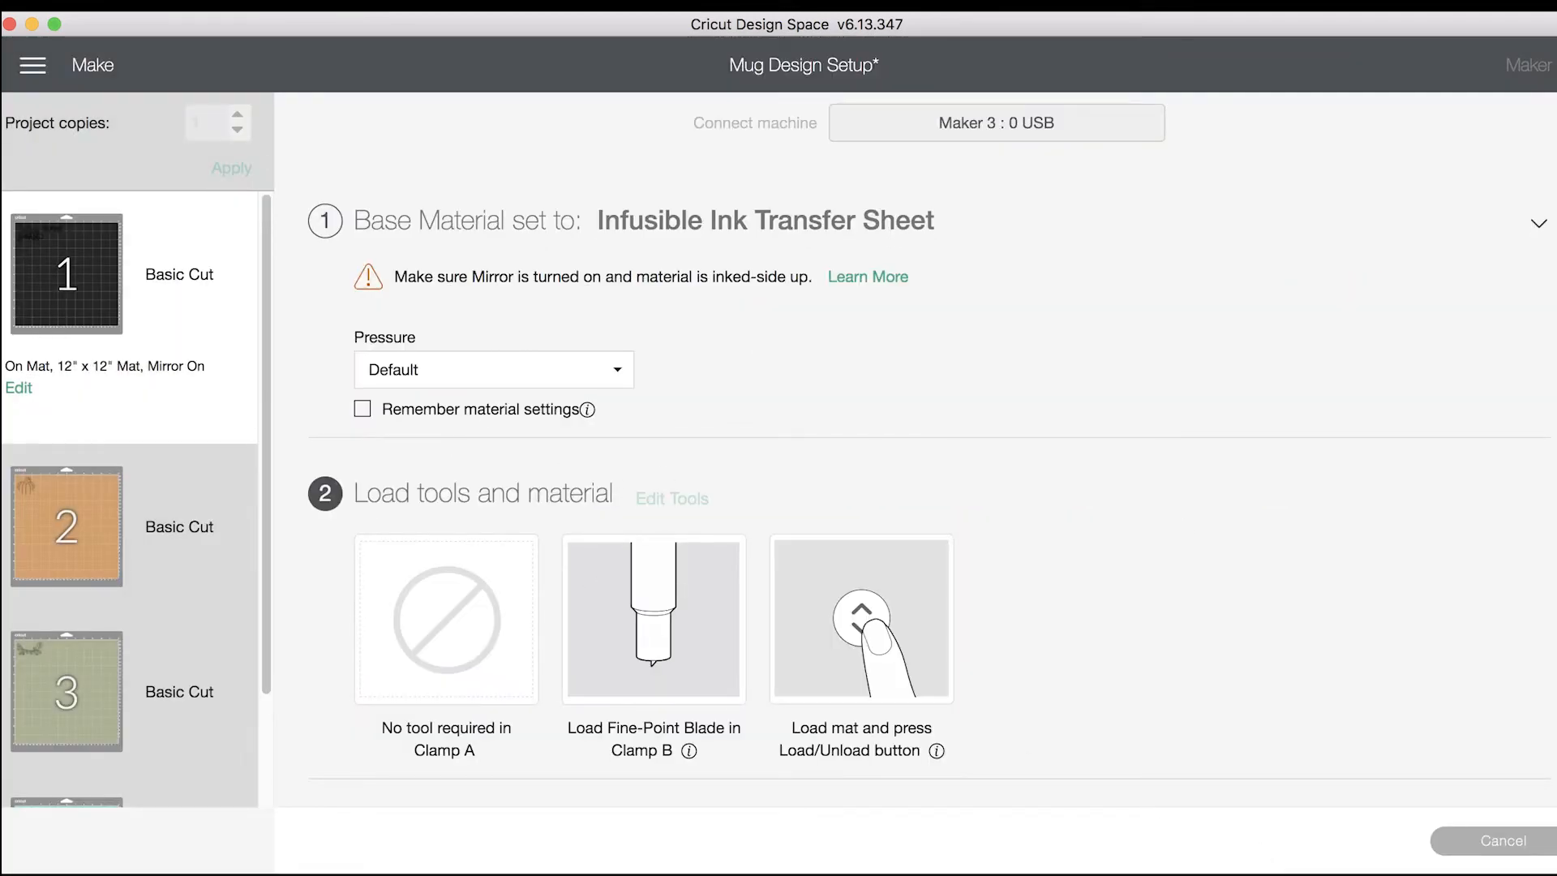
pyautogui.scroll(-5, 914, 446)
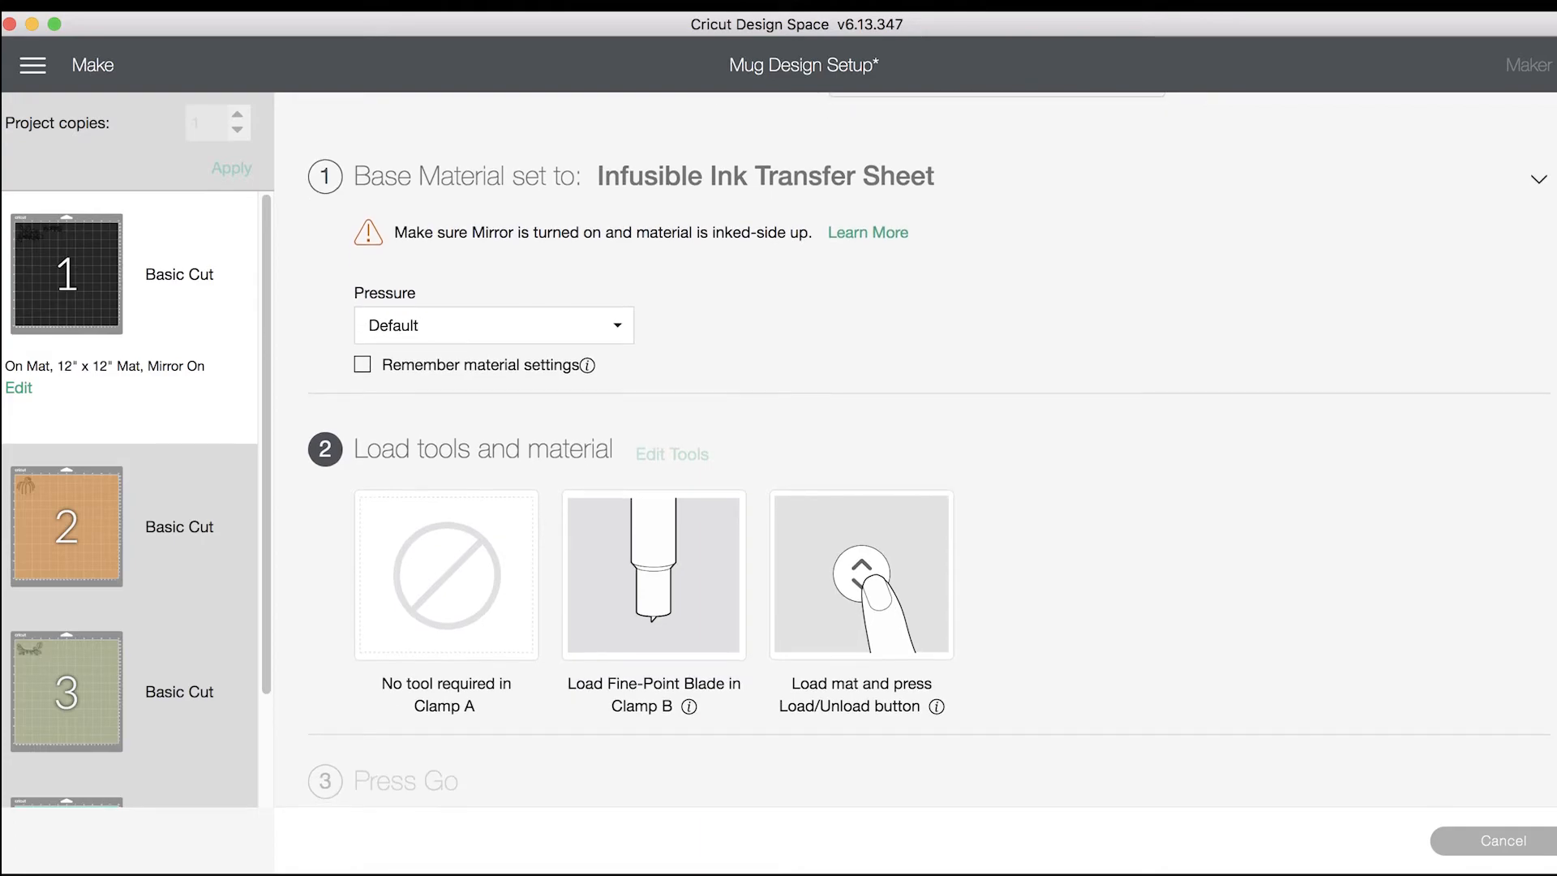